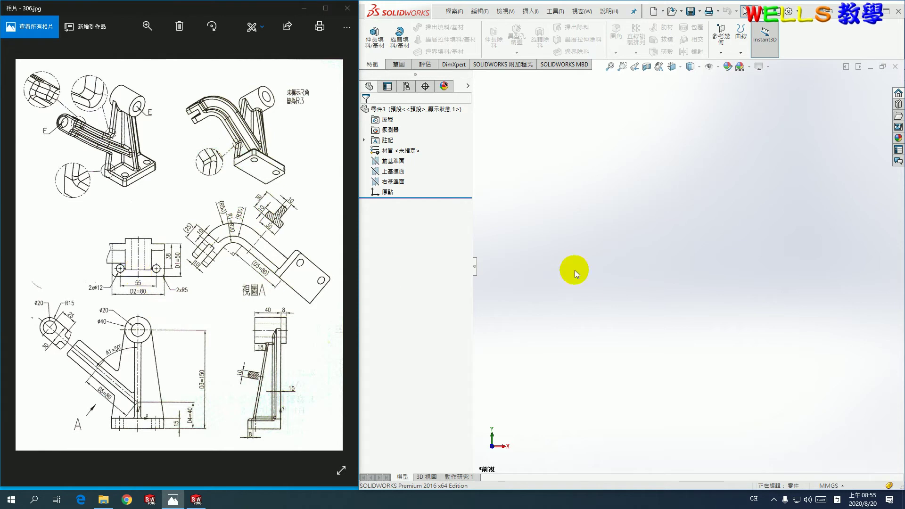
# - Start an extrusion sketch on the Top Plane and draw a corner rectangle
pyautogui.click(374, 35)
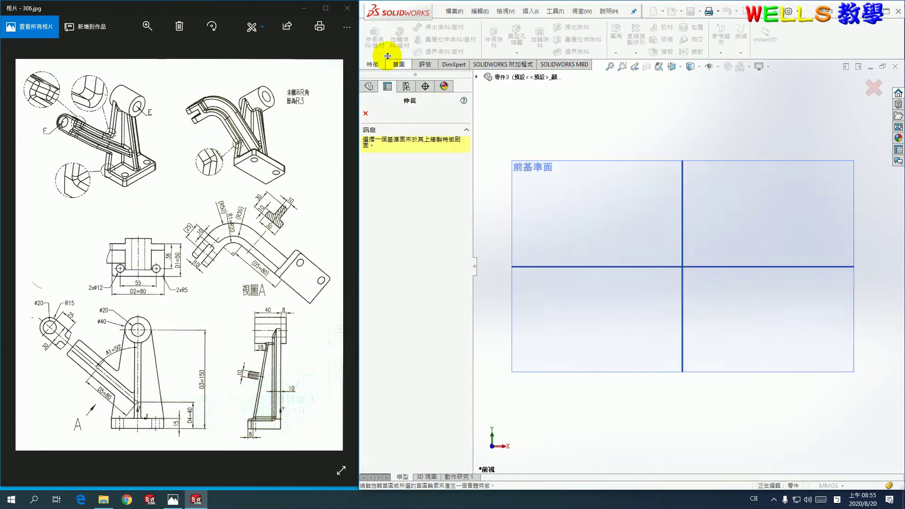
pyautogui.click(476, 78)
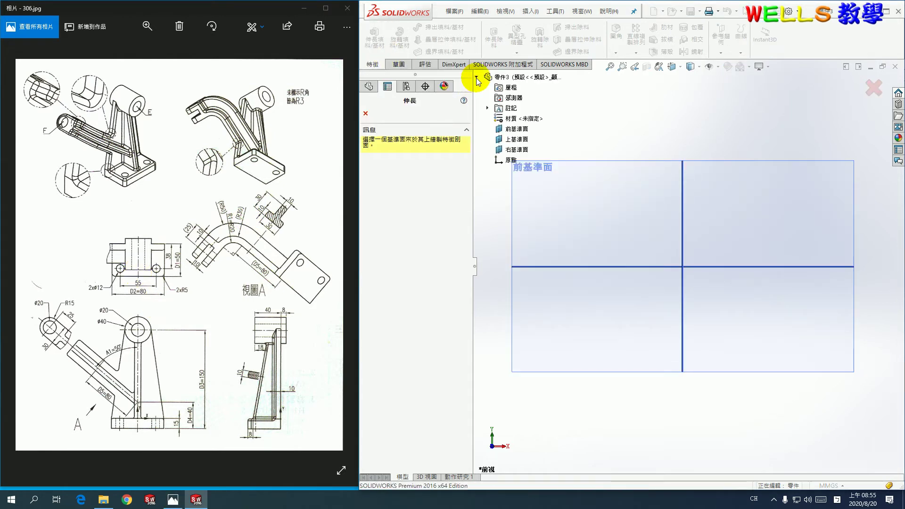
pyautogui.click(522, 140)
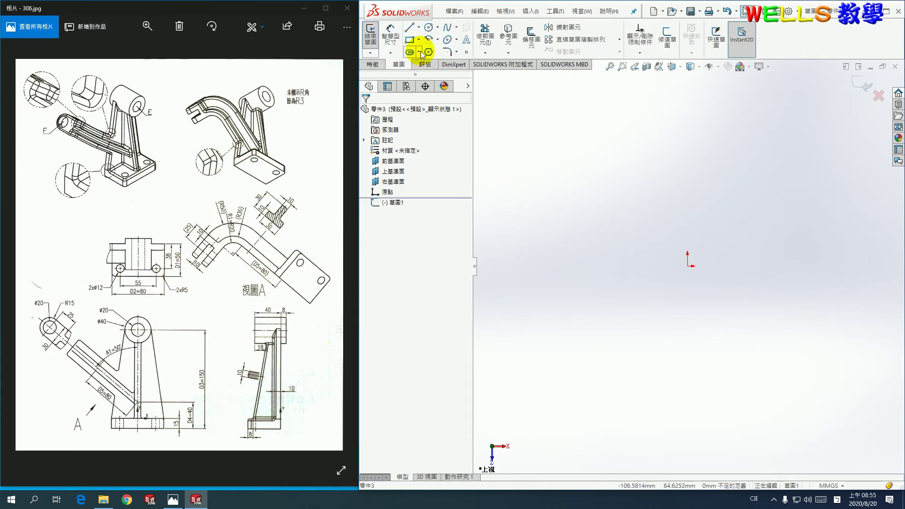
pyautogui.click(410, 40)
pyautogui.click(634, 349)
pyautogui.click(759, 285)
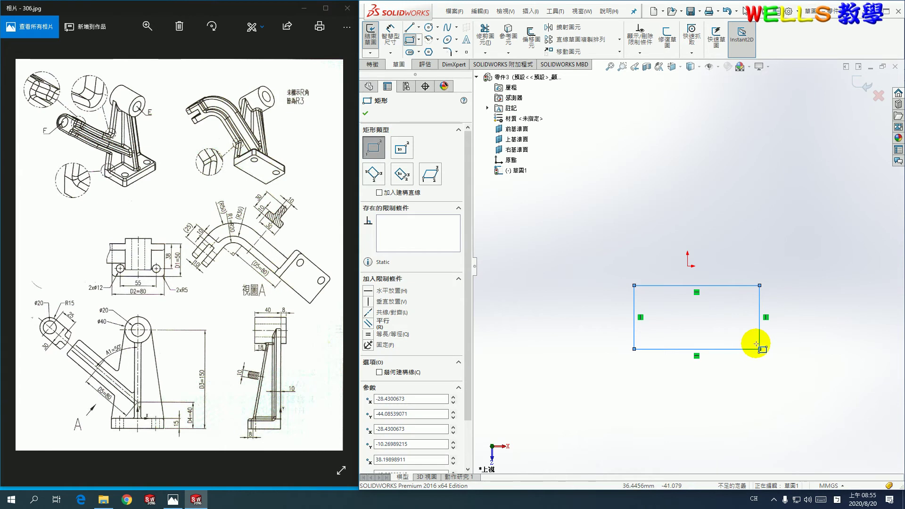
pyautogui.press('Escape')
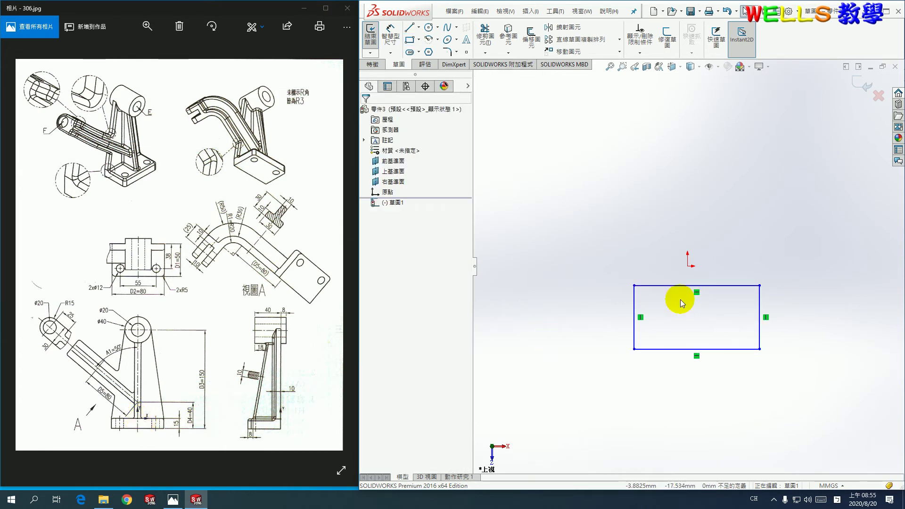
# - Constrain the rectangle's top edge midpoint to the origin
pyautogui.click(699, 285)
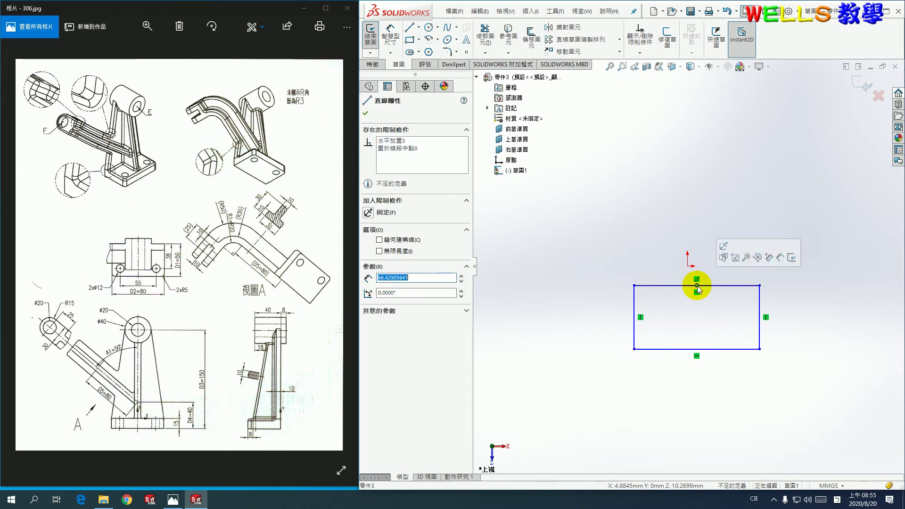
pyautogui.keyDown('ctrl'); pyautogui.click(687, 266); pyautogui.keyUp('ctrl')
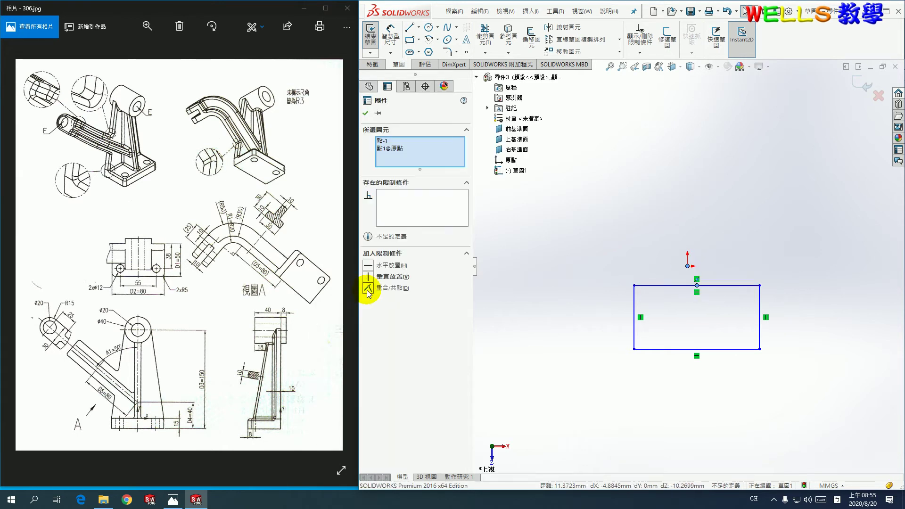
pyautogui.click(368, 288)
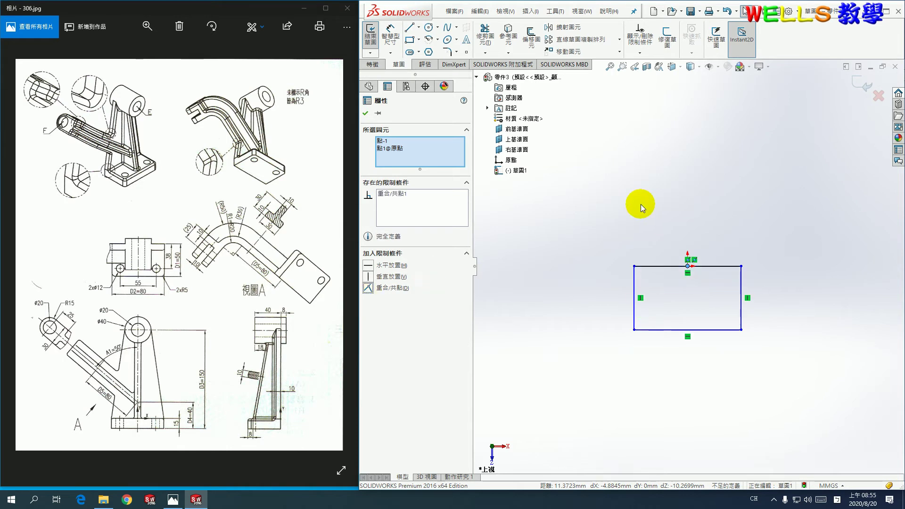
pyautogui.click(640, 204)
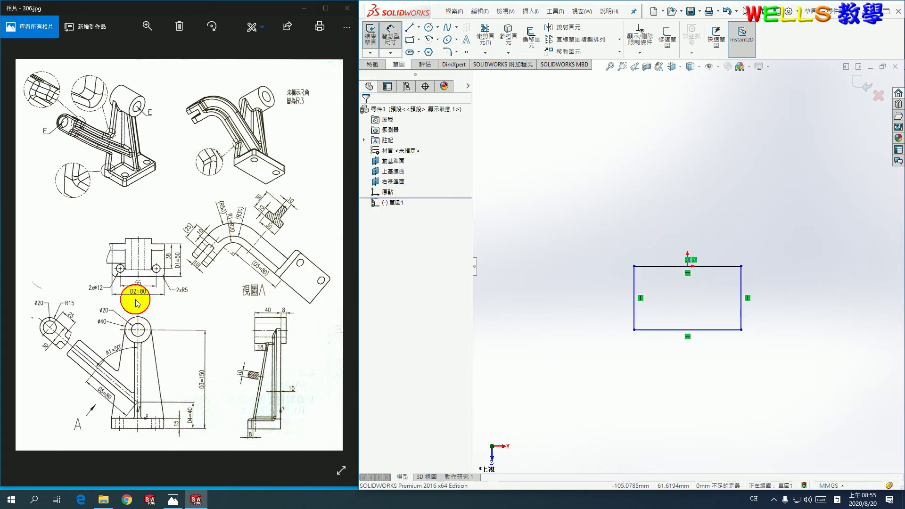
pyautogui.click(136, 297)
pyautogui.scroll(3, 136, 297)
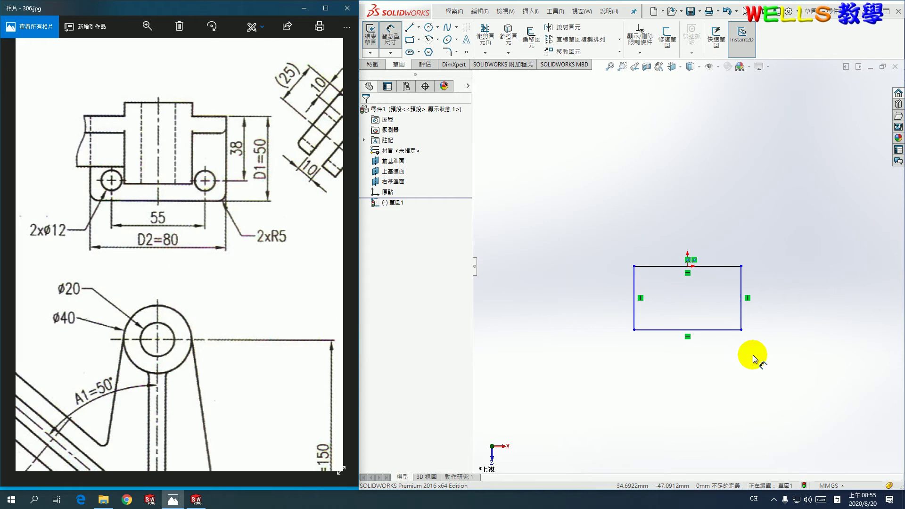
# - Dimension the rectangle 80 mm wide and 50 mm tall
pyautogui.click(700, 329)
pyautogui.click(700, 369)
pyautogui.write('80')
pyautogui.press('Return')
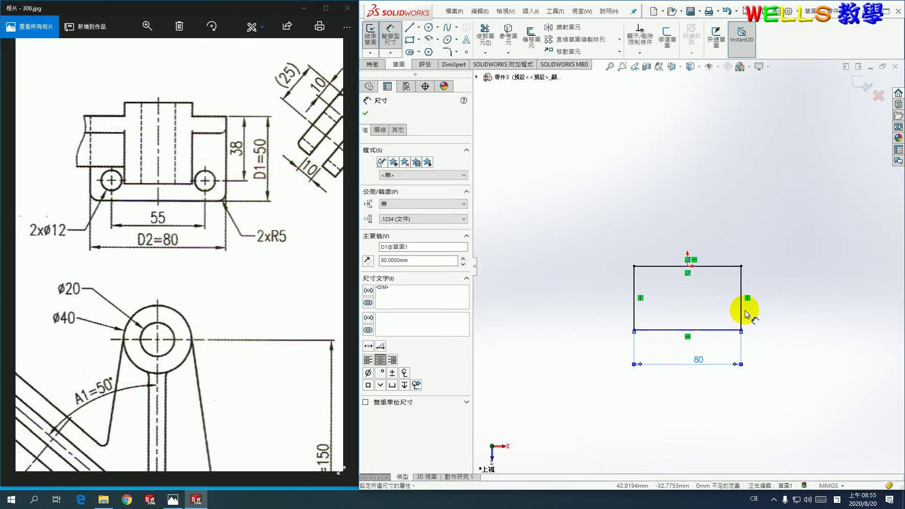
pyautogui.click(741, 305)
pyautogui.click(785, 312)
pyautogui.write('50')
pyautogui.press('Return')
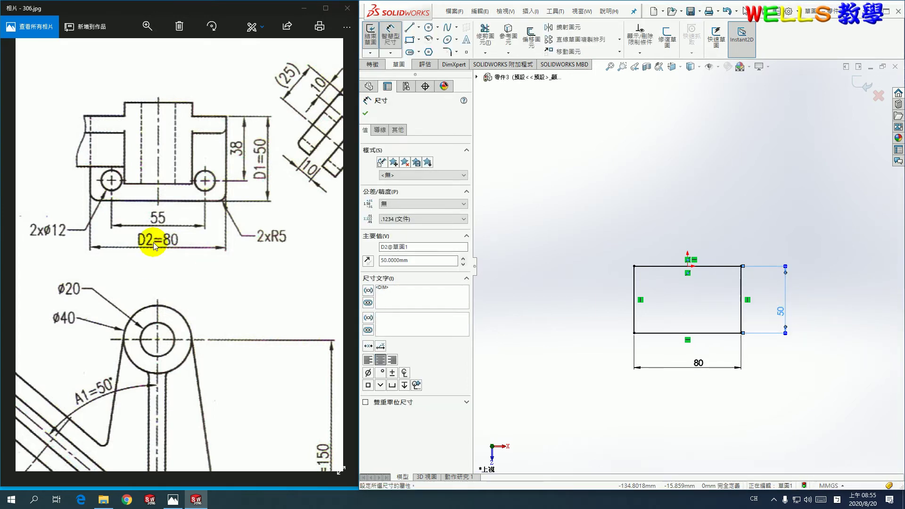
# - Fillet the rectangle's two bottom corners at 5 mm
pyautogui.click(447, 52)
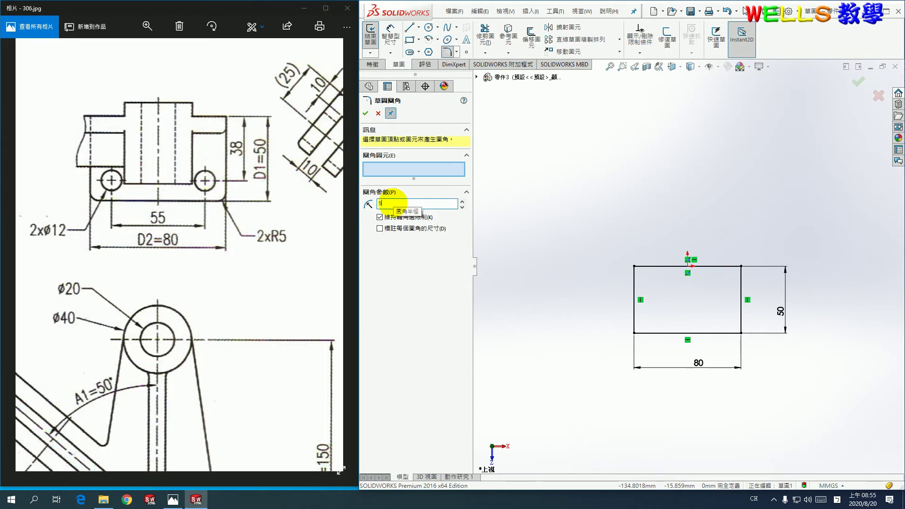
pyautogui.click(635, 333)
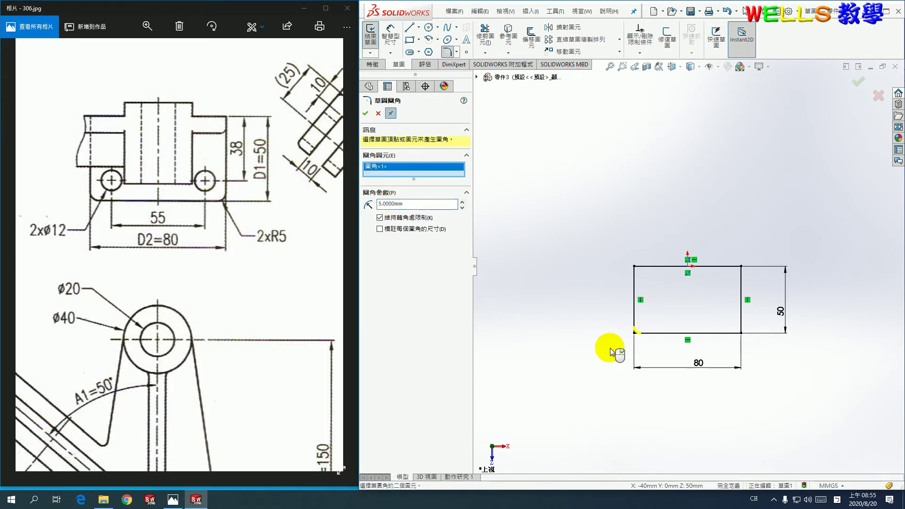
pyautogui.click(742, 332)
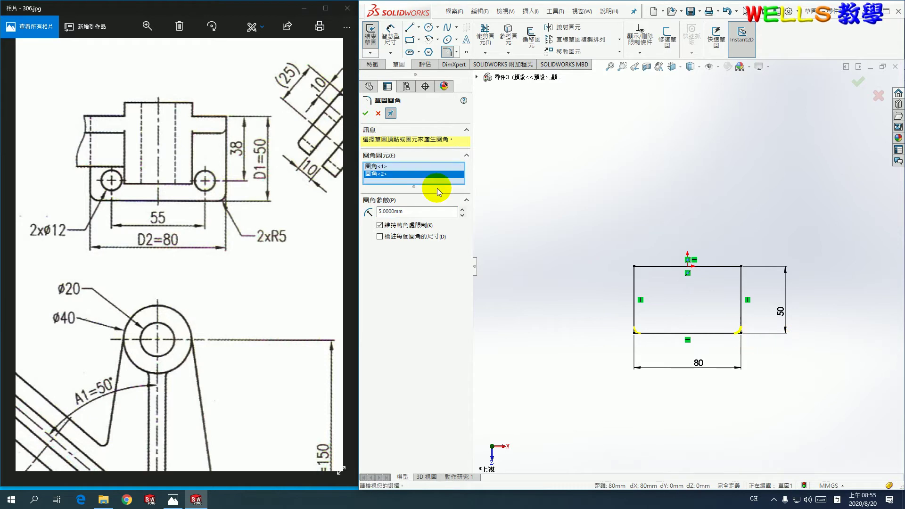
pyautogui.click(365, 113)
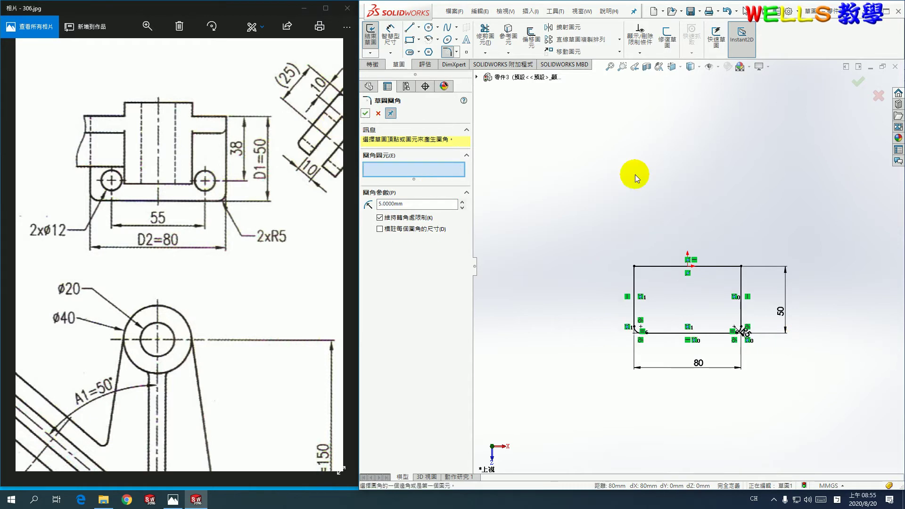
# - Draw a vertical centreline down from the origin past the rectangle
pyautogui.click(408, 30)
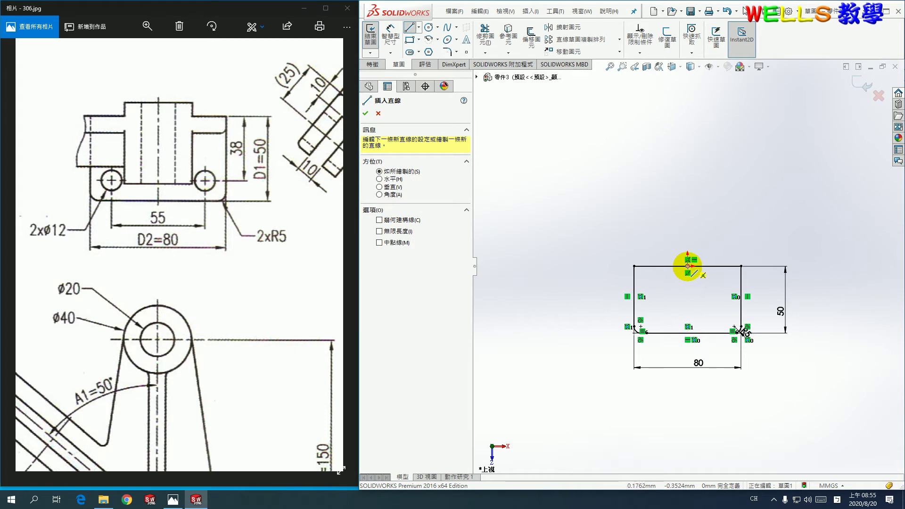
pyautogui.click(687, 266)
pyautogui.click(687, 428)
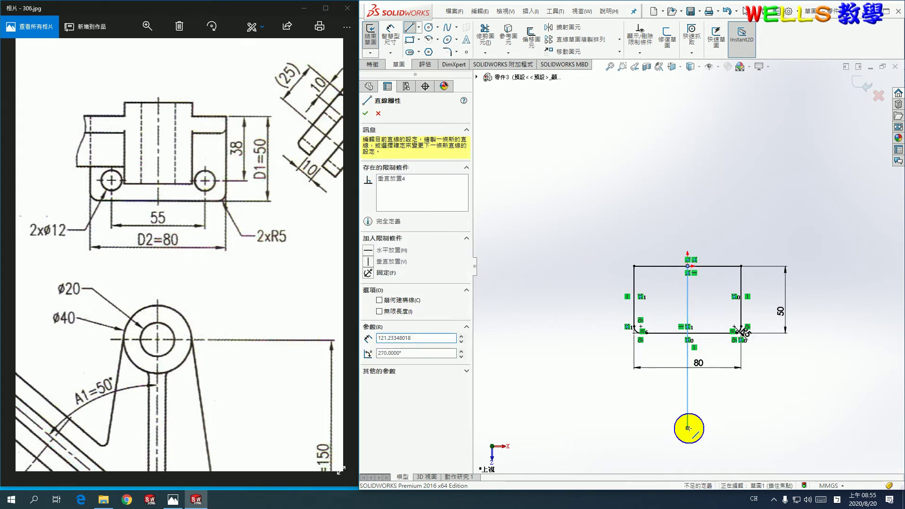
pyautogui.rightClick(687, 428)
pyautogui.click(709, 341)
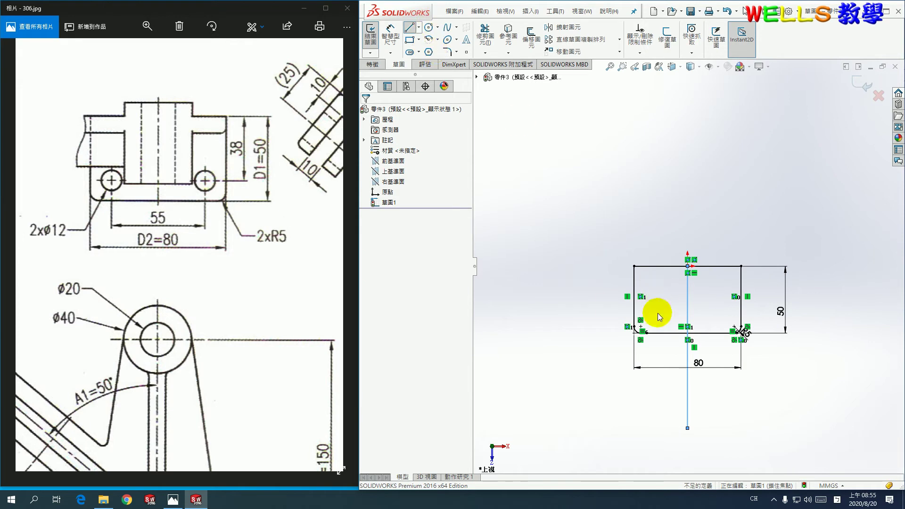
pyautogui.press('Escape')
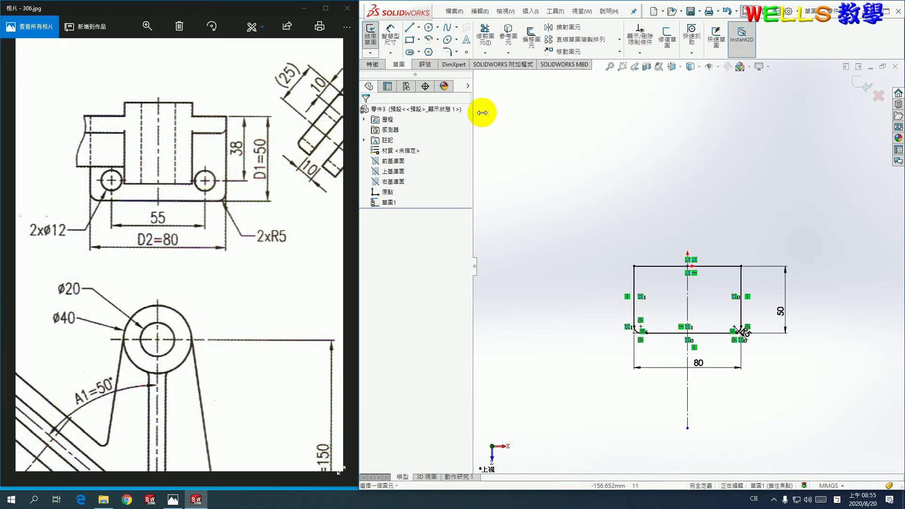
# - Draw a circle in the left half and mirror it across the centreline
pyautogui.click(428, 27)
pyautogui.click(659, 310)
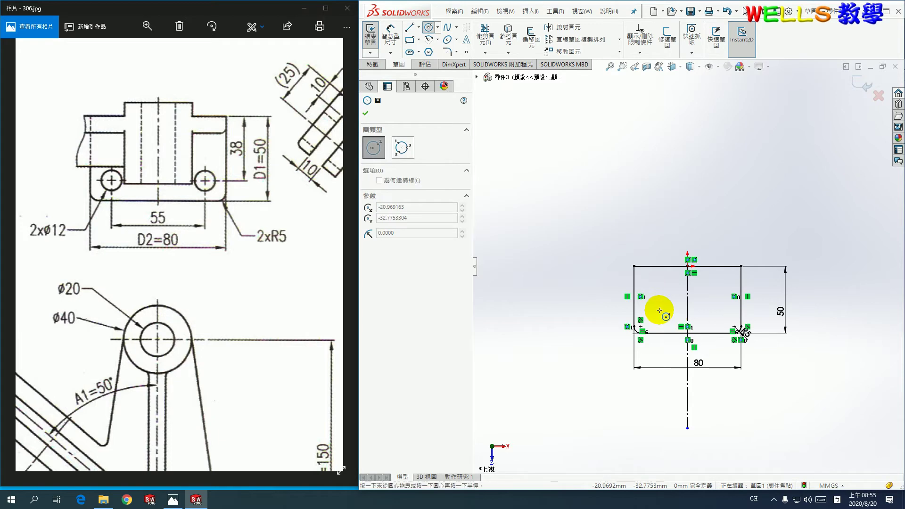
pyautogui.click(669, 321)
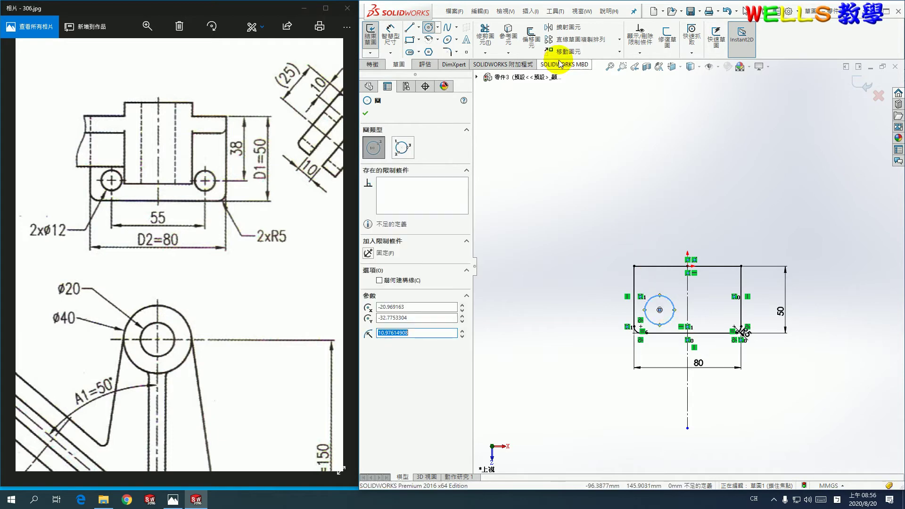
pyautogui.click(564, 27)
pyautogui.click(437, 224)
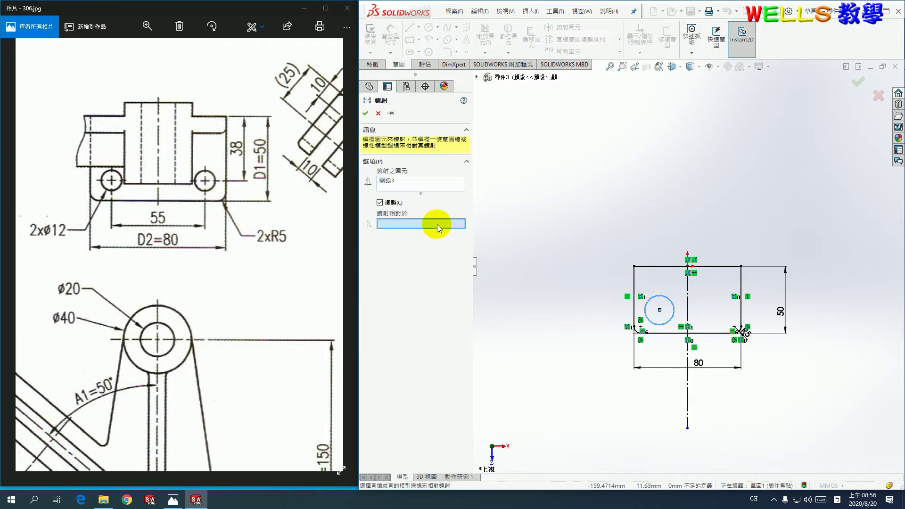
pyautogui.click(687, 298)
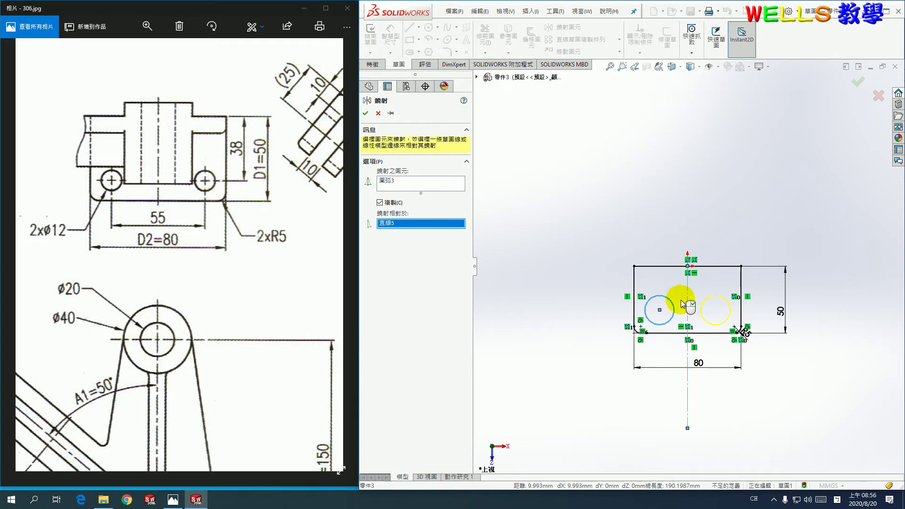
pyautogui.click(365, 113)
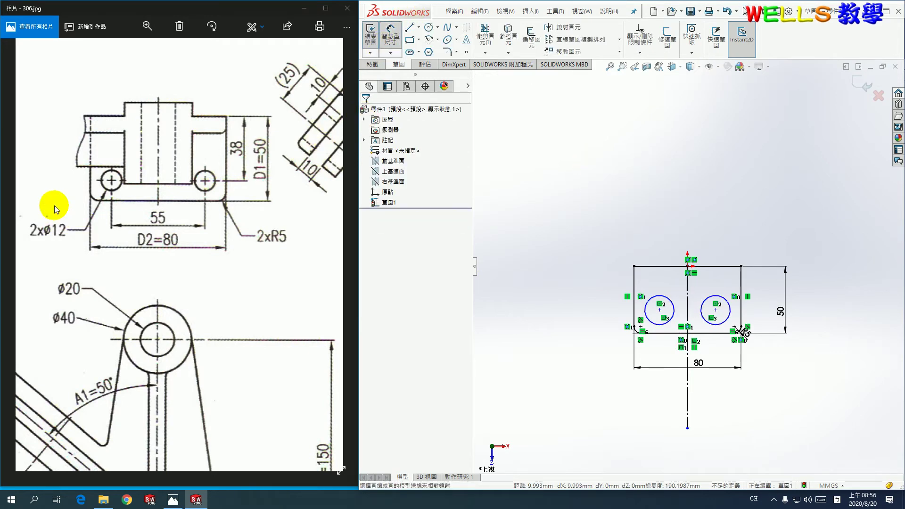
# - Dimension the left hole's diameter to 12 mm
pyautogui.click(646, 312)
pyautogui.click(595, 333)
pyautogui.write('12')
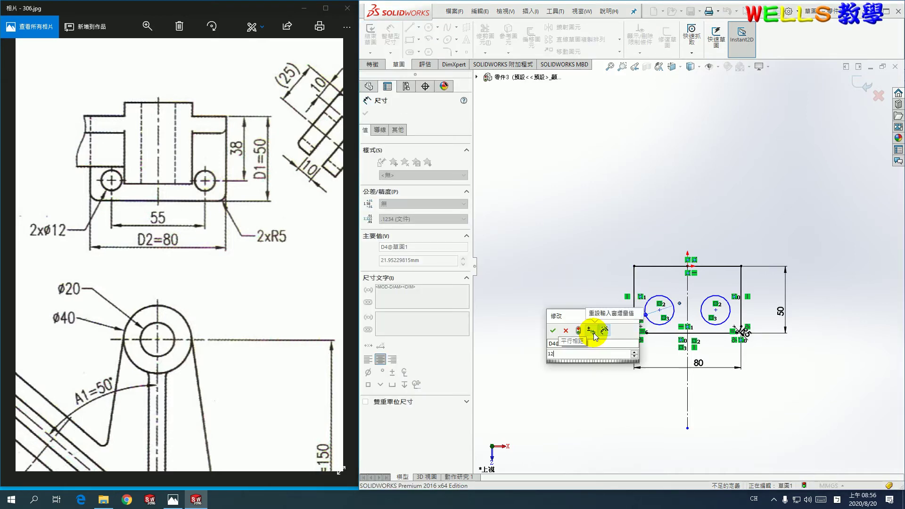
pyautogui.press('Return')
pyautogui.scroll(-3, 751, 316)
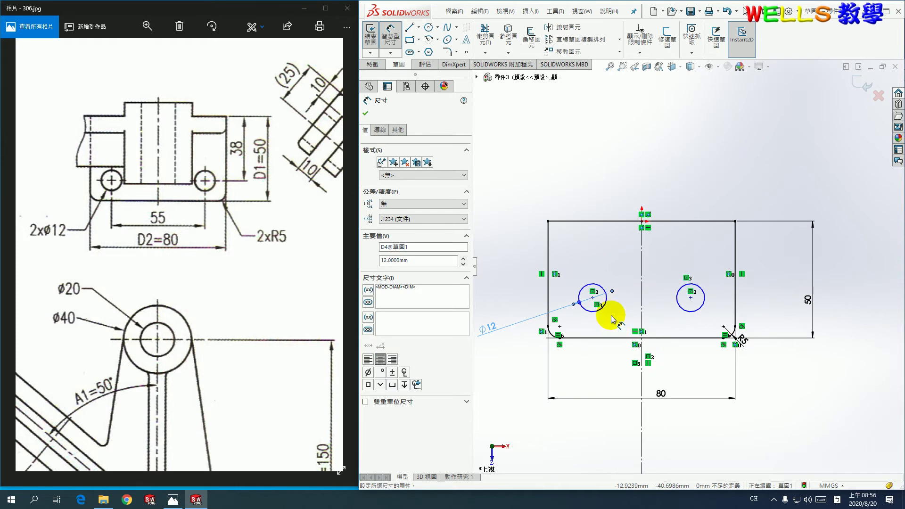
# - Space the hole centres 55 mm apart and the right hole 38 mm below the top edge
pyautogui.click(606, 309)
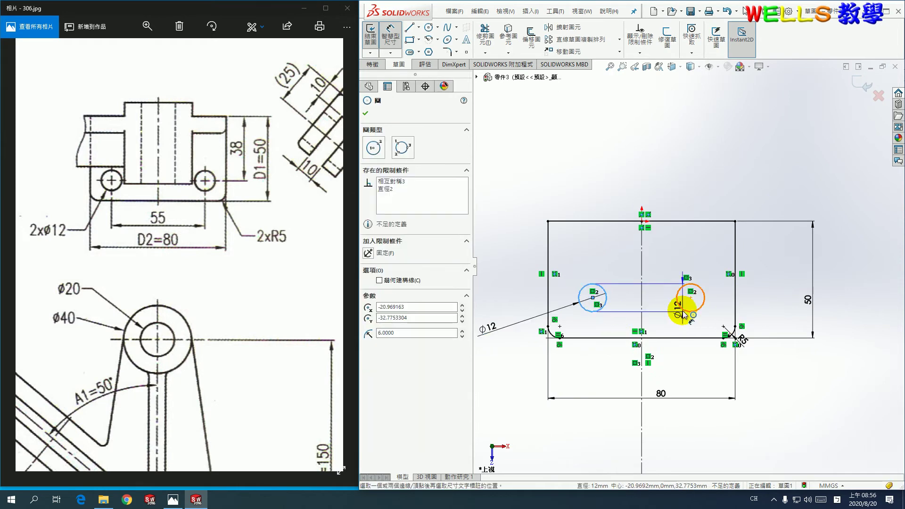
pyautogui.click(683, 314)
pyautogui.click(666, 372)
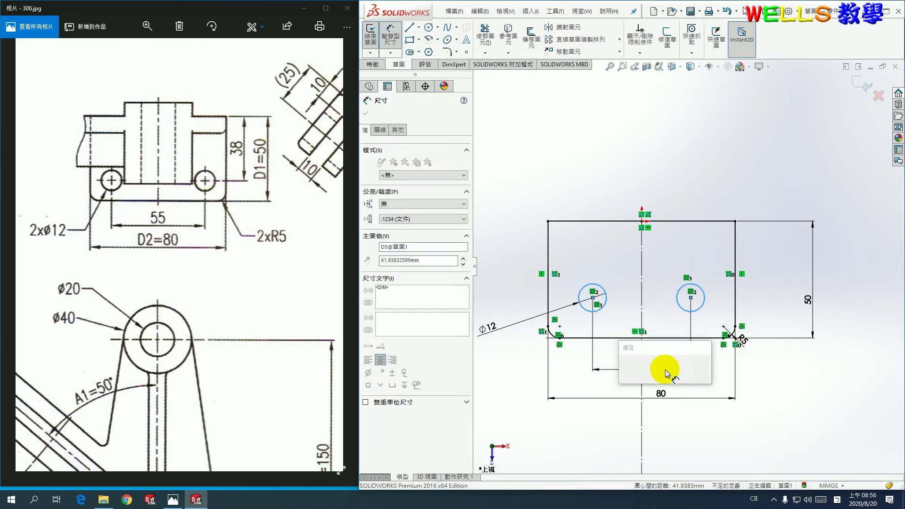
pyautogui.write('55')
pyautogui.press('Return')
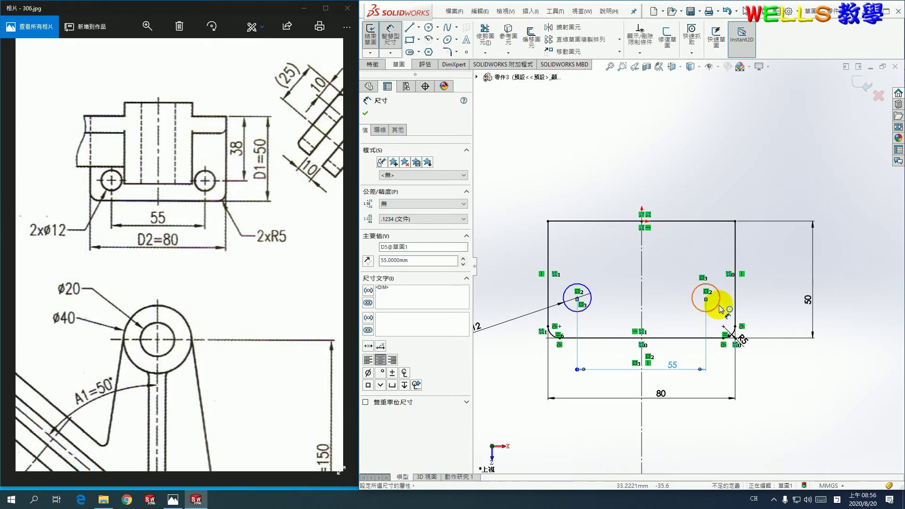
pyautogui.click(721, 306)
pyautogui.click(710, 221)
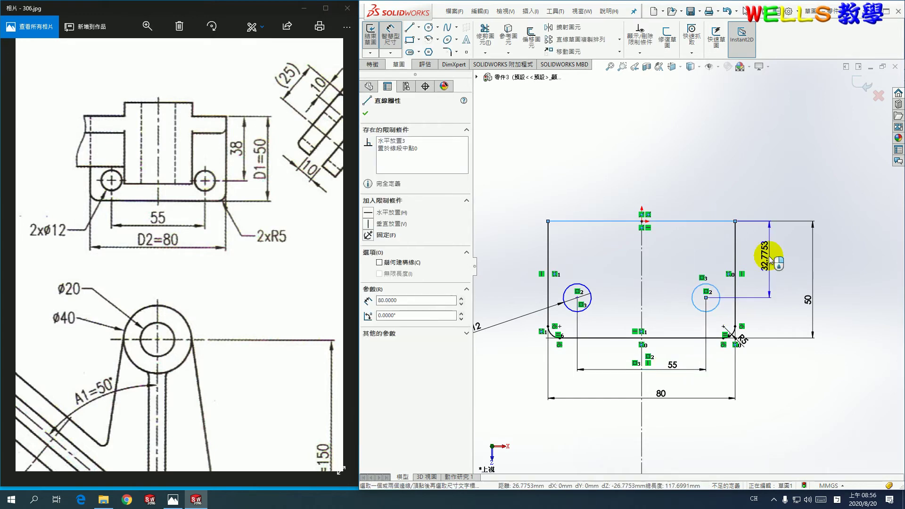
pyautogui.click(769, 258)
pyautogui.write('38')
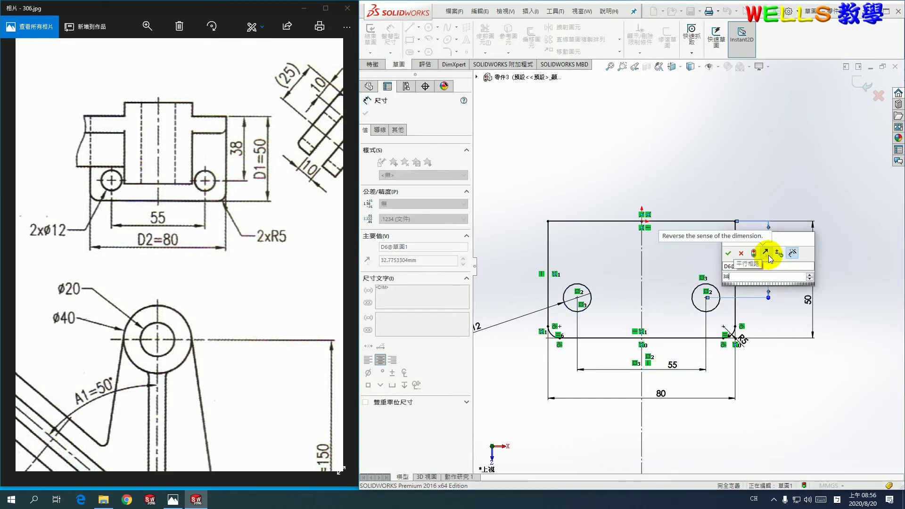
pyautogui.press('Return')
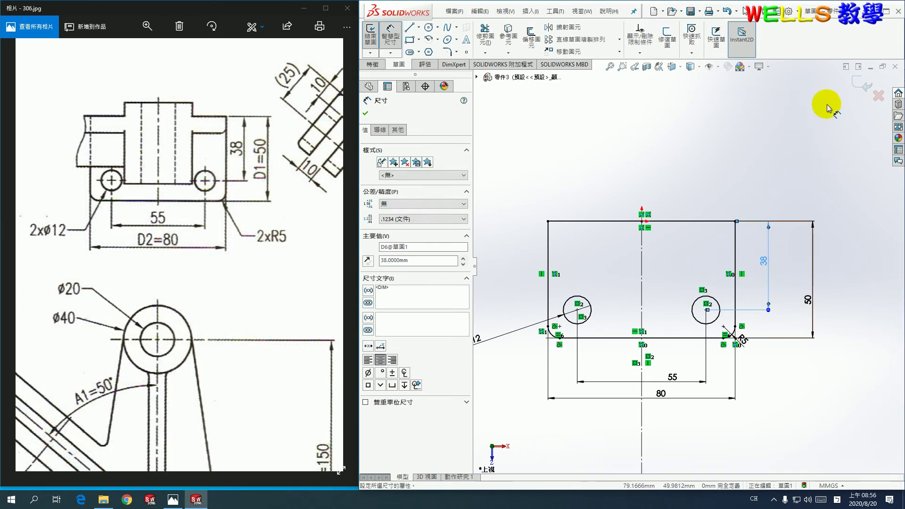
pyautogui.click(861, 92)
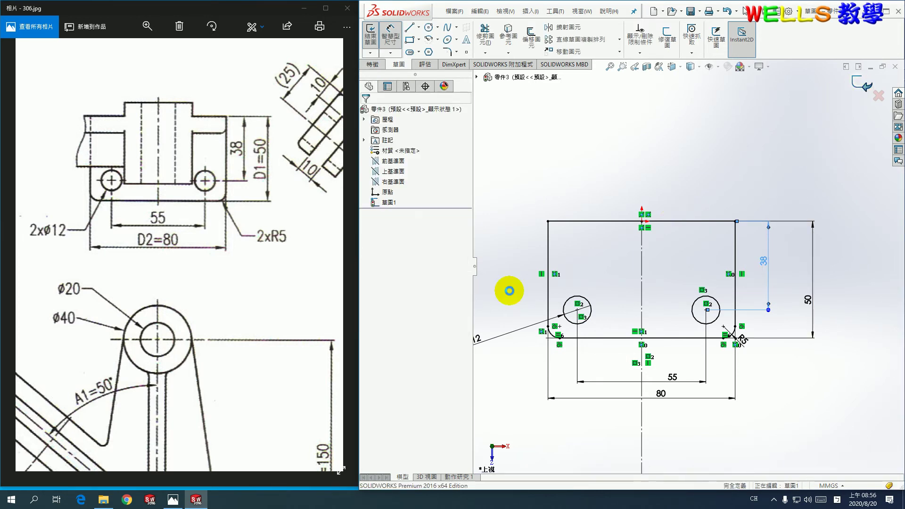
# - Extrude the sketch downward 10 mm into the base plate with two holes
pyautogui.moveTo(156, 358); pyautogui.dragTo(154, 341)
pyautogui.scroll(-4, 154, 340)
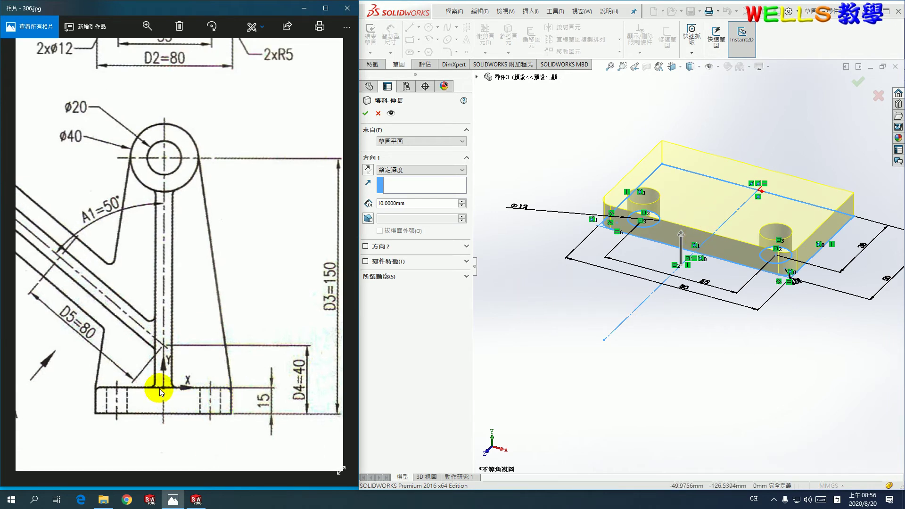
pyautogui.click(368, 169)
pyautogui.doubleClick(414, 205)
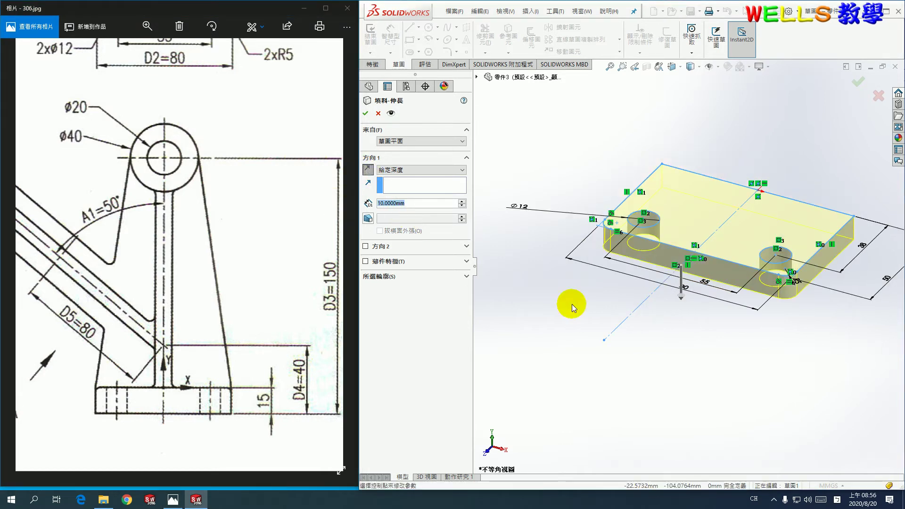
pyautogui.write('15')
pyautogui.press('Return')
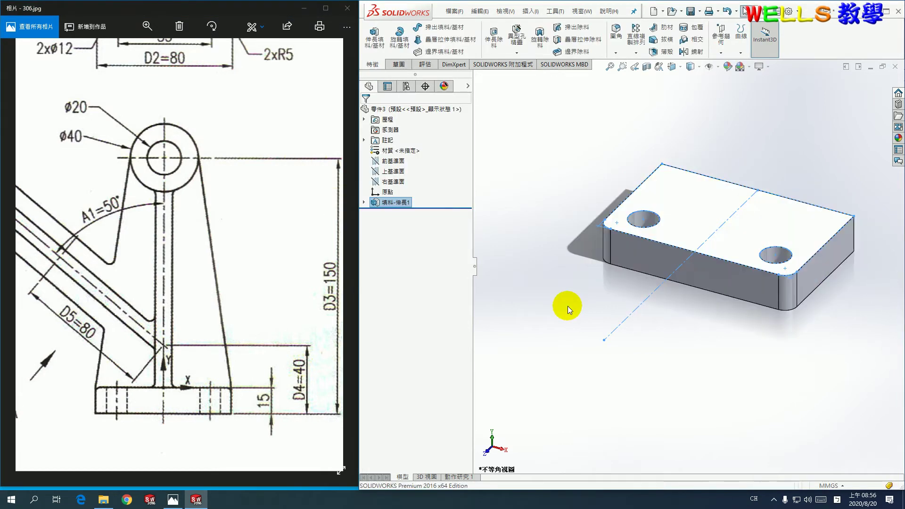
pyautogui.click(539, 293)
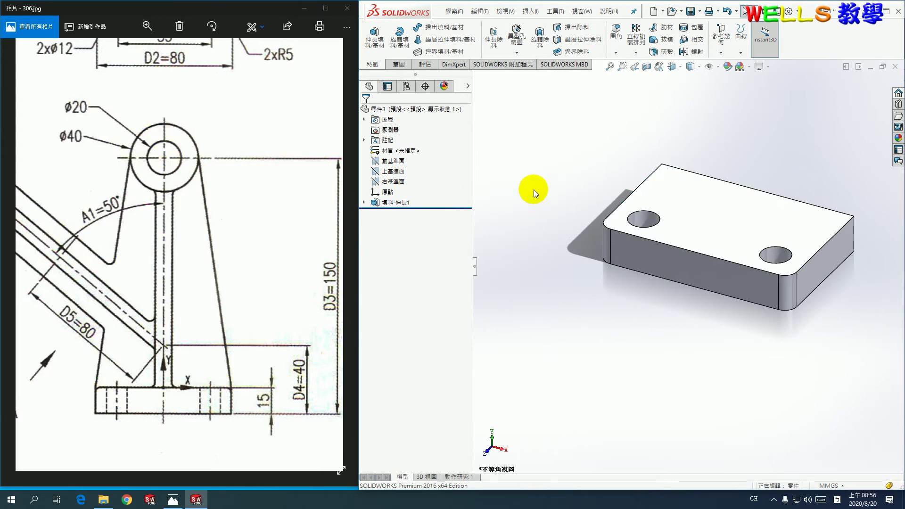
pyautogui.click(368, 35)
# - Start a new Top Plane sketch with a vertical line rising from the plate's top centre
pyautogui.click(477, 77)
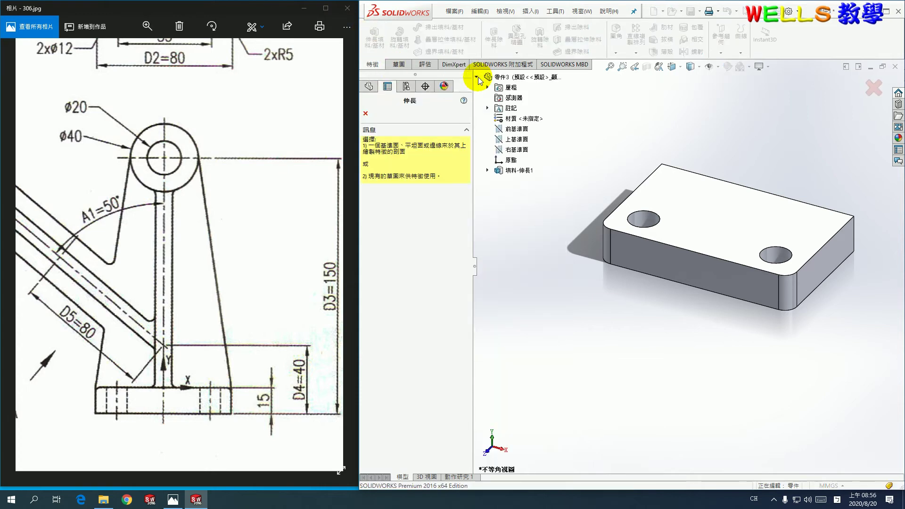
pyautogui.click(521, 139)
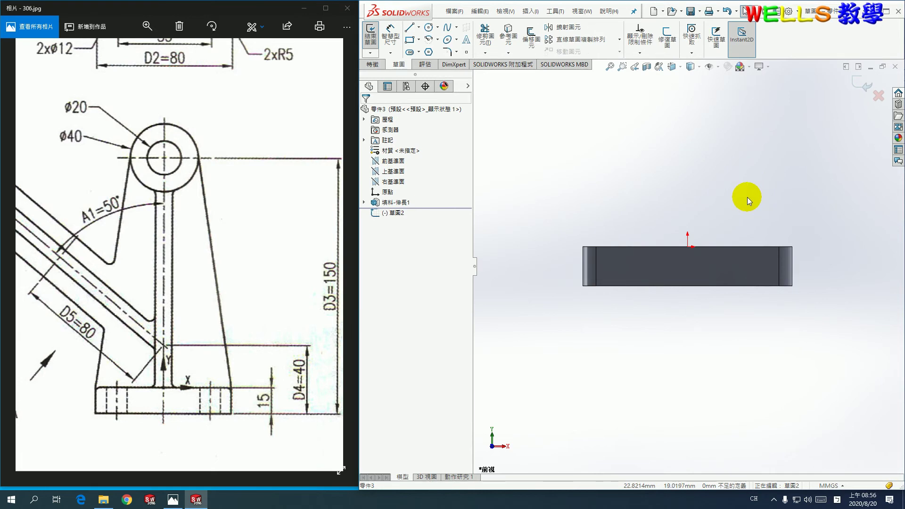
pyautogui.keyDown('ctrl'); pyautogui.moveTo(738, 191); pyautogui.dragTo(726, 278, button='middle'); pyautogui.keyUp('ctrl')
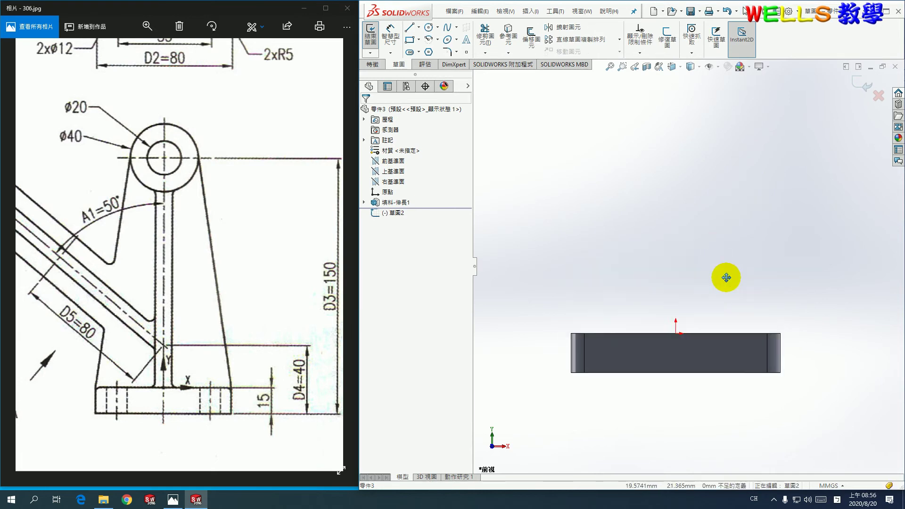
pyautogui.click(408, 29)
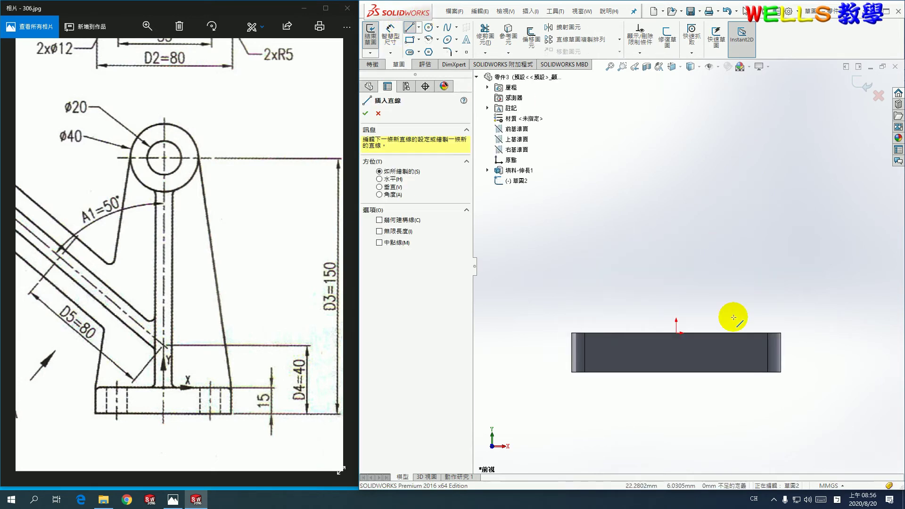
pyautogui.click(675, 333)
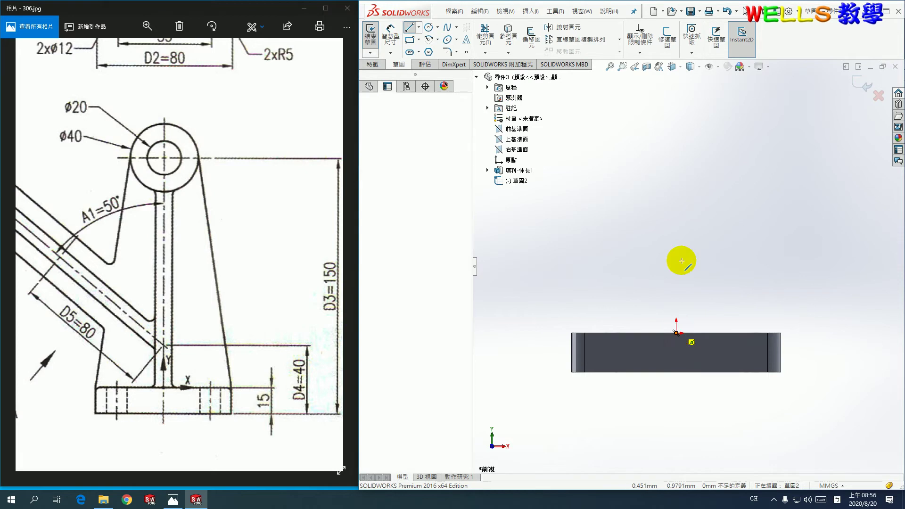
pyautogui.click(676, 87)
pyautogui.rightClick(676, 87)
pyautogui.click(688, 71)
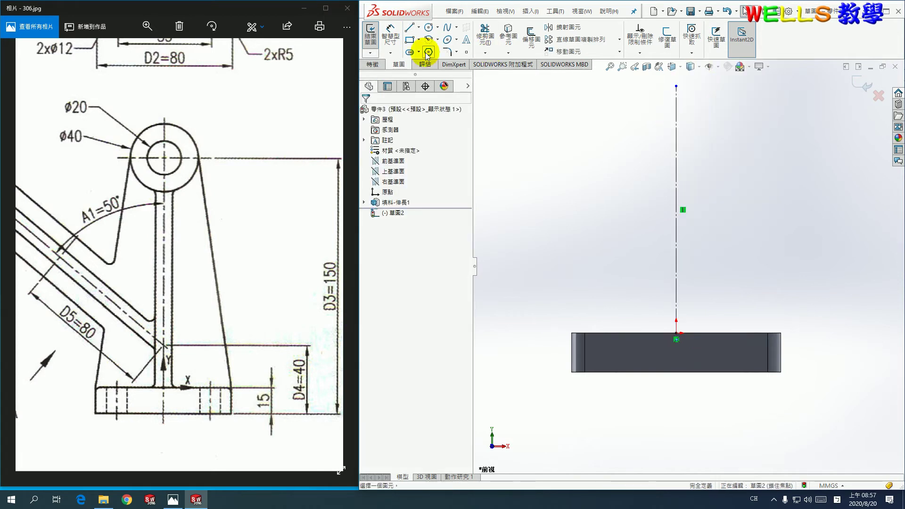
# - Draw outer and inner concentric lug circles centred on the vertical line
pyautogui.click(429, 27)
pyautogui.click(675, 126)
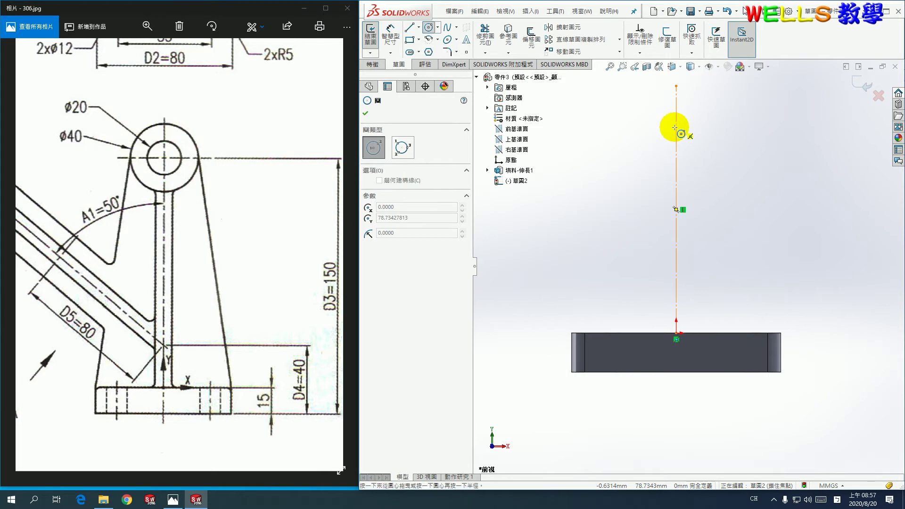
pyautogui.click(702, 147)
pyautogui.click(678, 127)
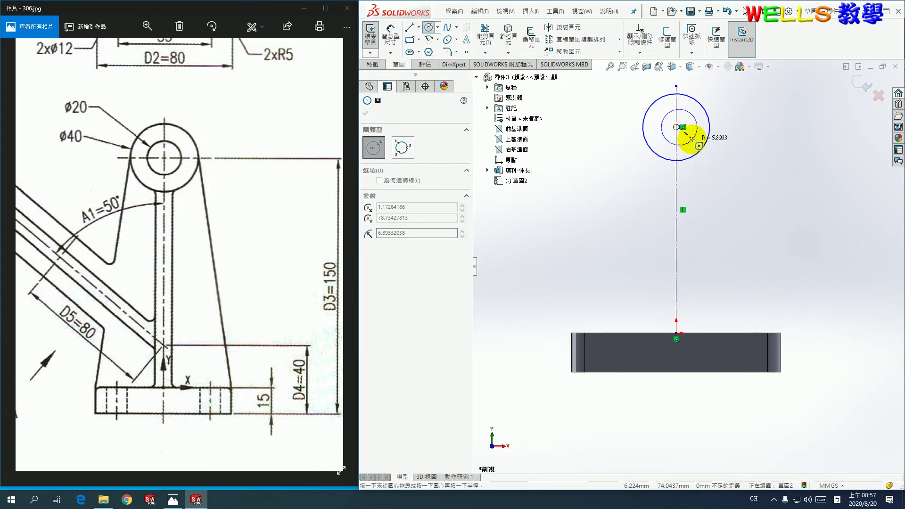
pyautogui.press('Escape')
pyautogui.scroll(-2, 672, 134)
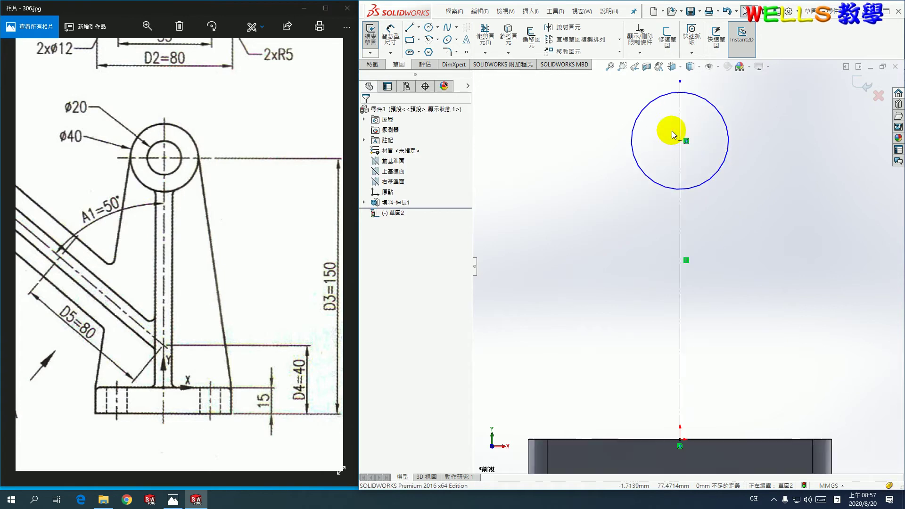
pyautogui.click(428, 26)
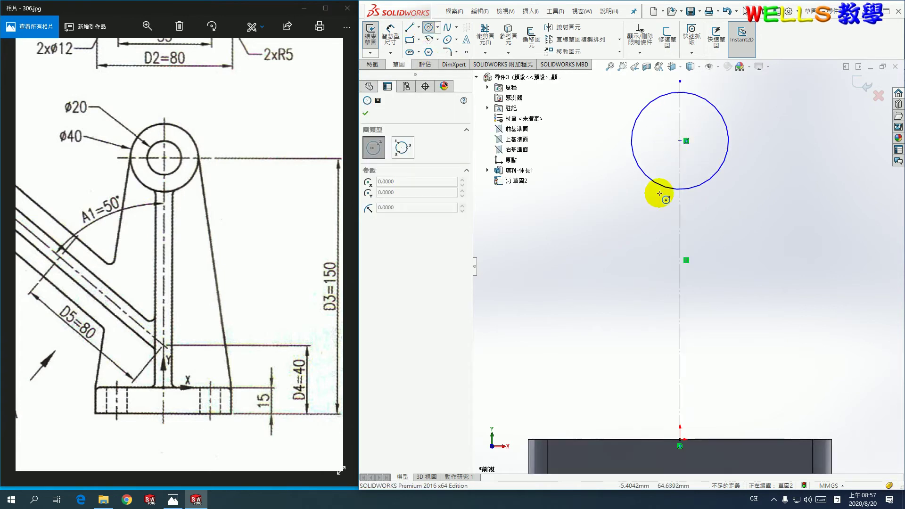
pyautogui.click(679, 141)
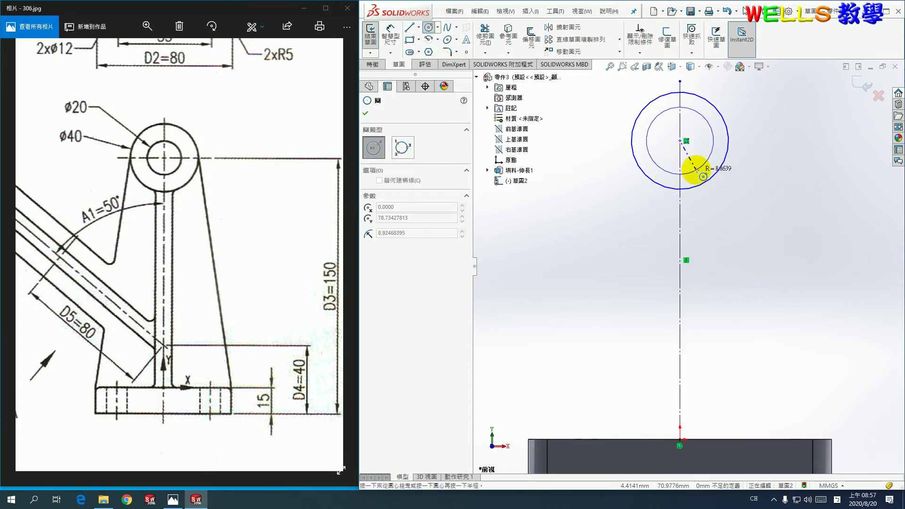
pyautogui.click(704, 165)
# - Draw a line 40 left from the origin, then slant it up tangent to the outer circle
pyautogui.click(410, 27)
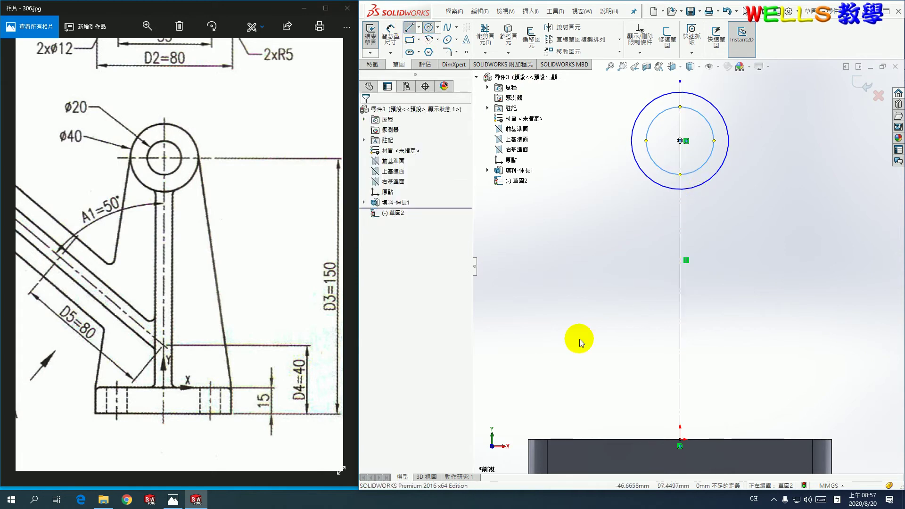
pyautogui.click(679, 439)
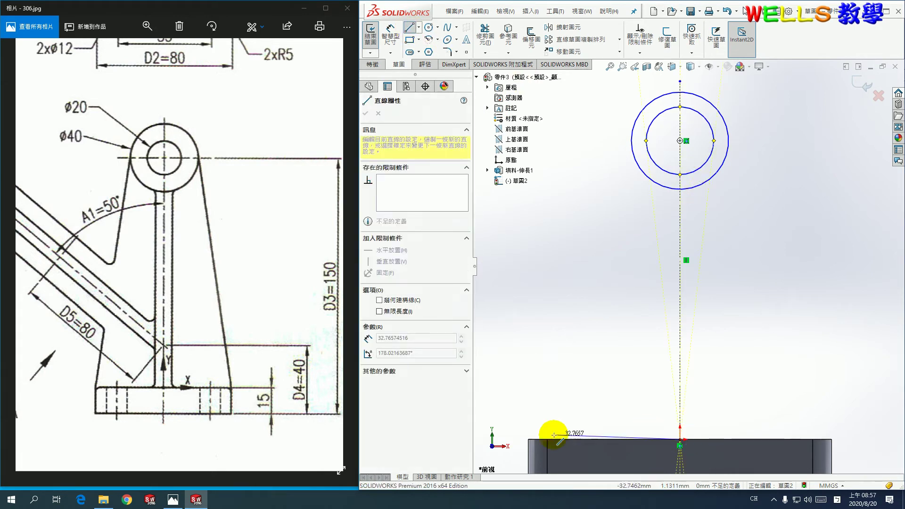
pyautogui.click(528, 439)
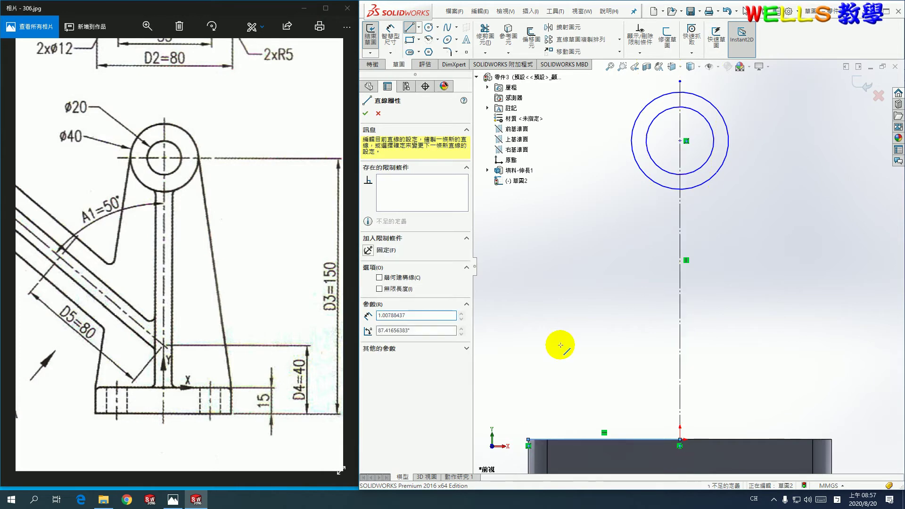
pyautogui.click(634, 127)
pyautogui.press('Escape')
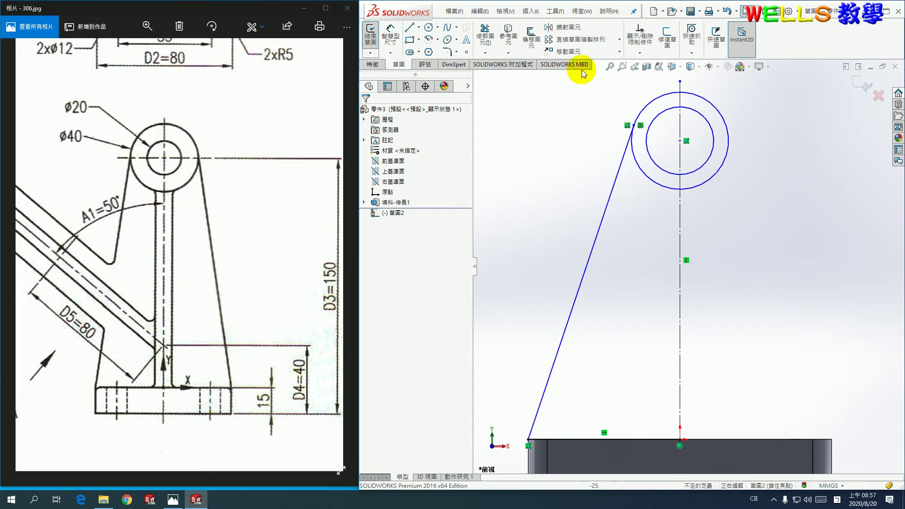
# - Mirror the slanted tangent line and bottom line across the vertical centreline, then zoom to fit
pyautogui.click(568, 26)
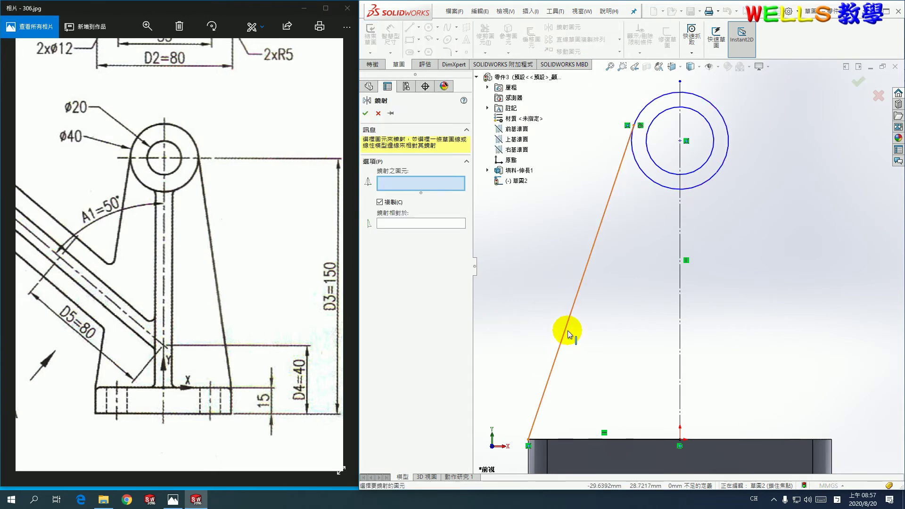
pyautogui.click(568, 332)
pyautogui.click(637, 440)
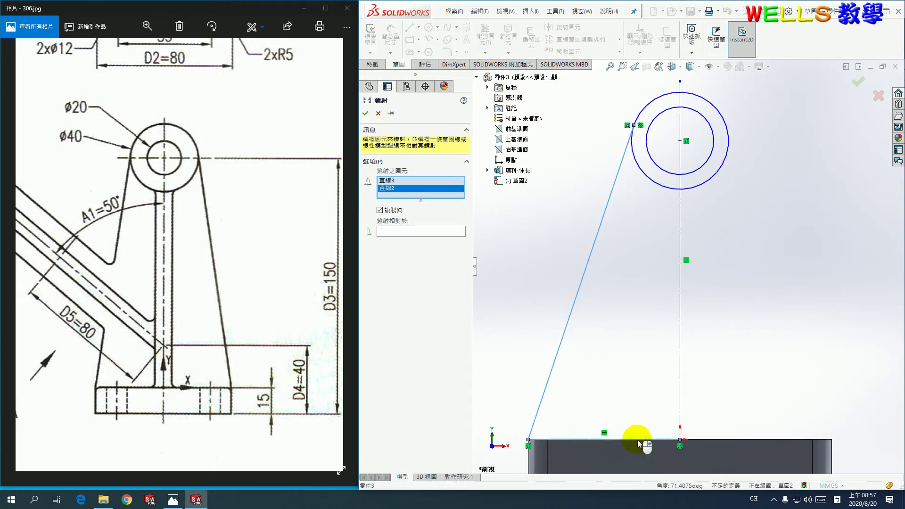
pyautogui.click(435, 230)
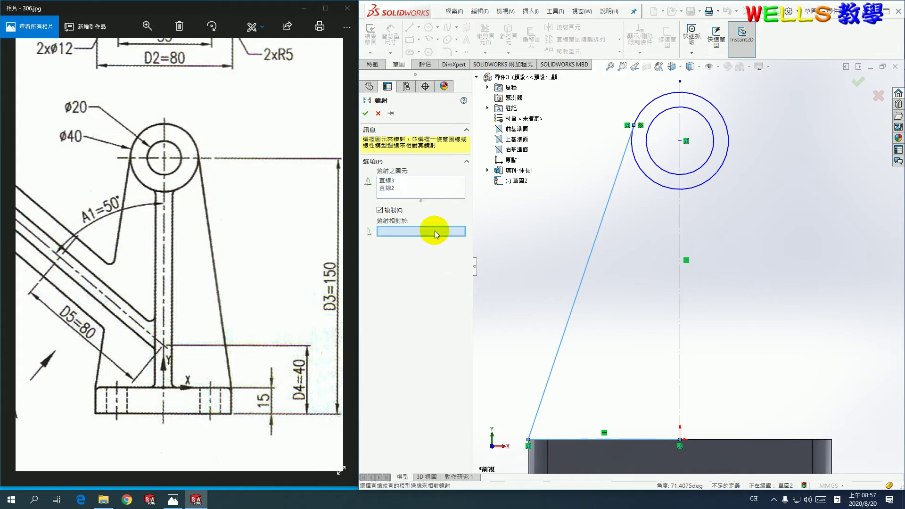
pyautogui.click(679, 274)
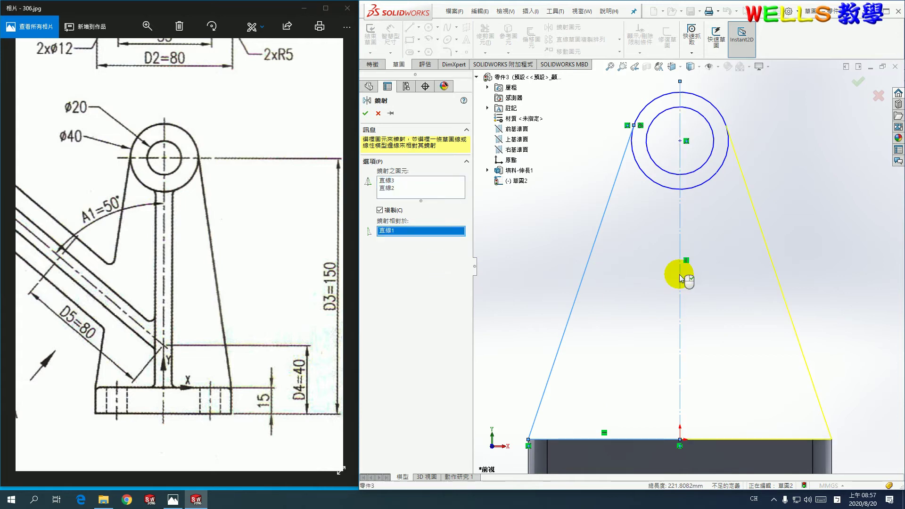
pyautogui.click(365, 113)
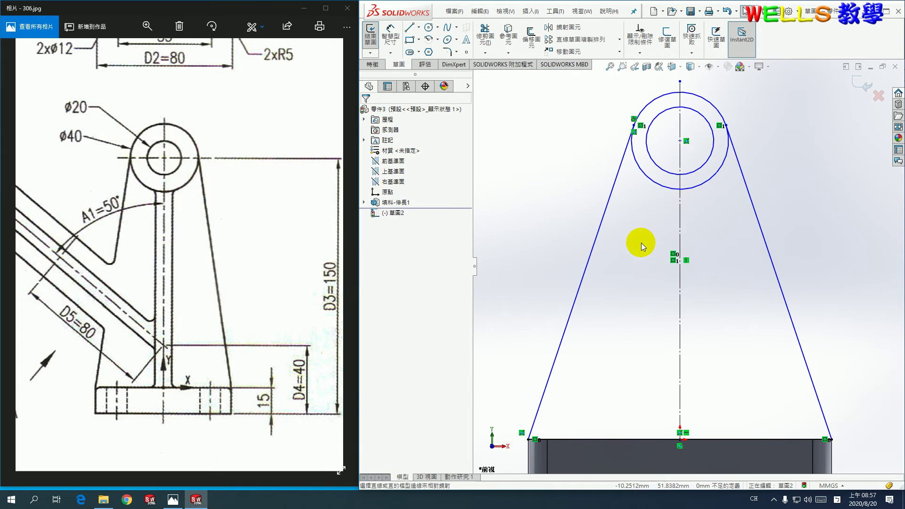
pyautogui.press('f')
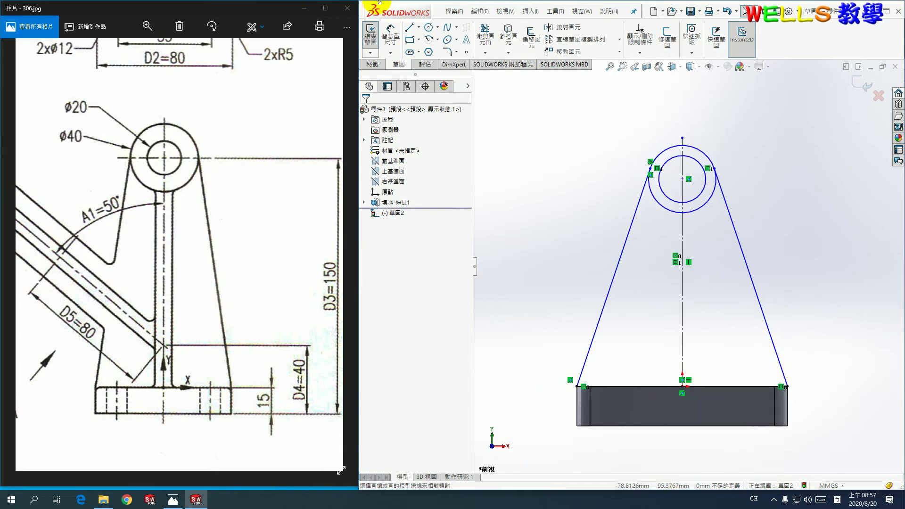
# - Dimension the lug's inner circle Ø20 and outer circle Ø40
pyautogui.click(391, 35)
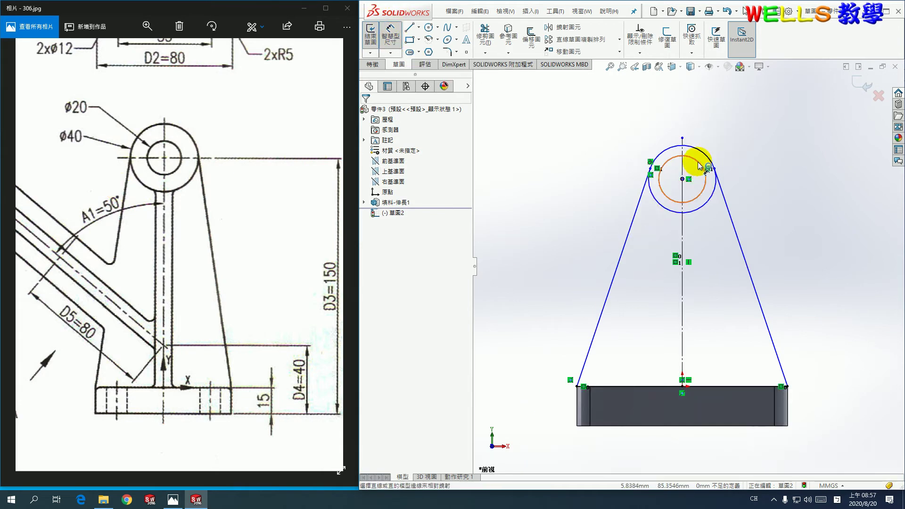
pyautogui.click(700, 165)
pyautogui.click(733, 136)
pyautogui.write('20')
pyautogui.press('Return')
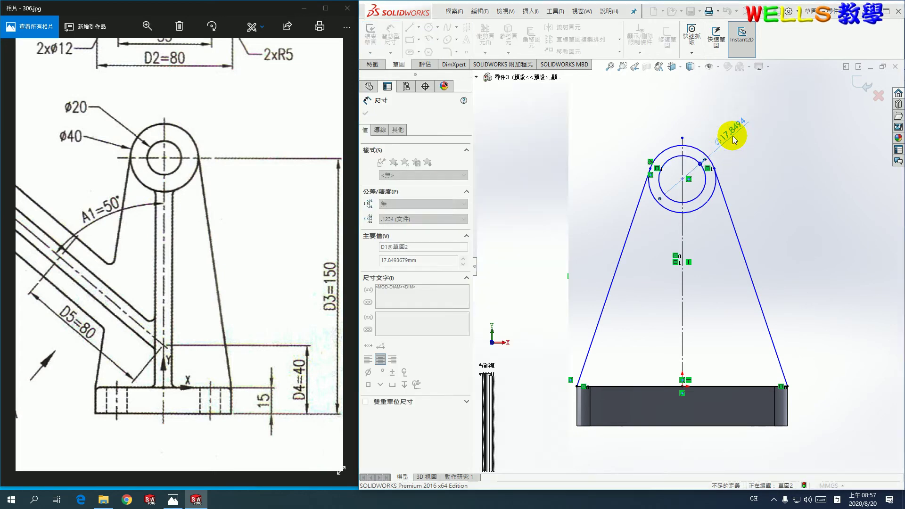
pyautogui.click(697, 149)
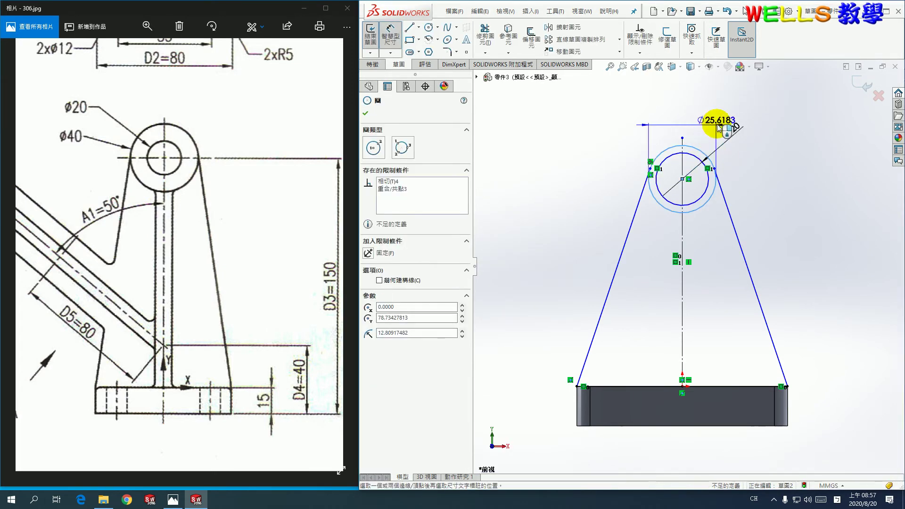
pyautogui.click(728, 109)
pyautogui.write('40')
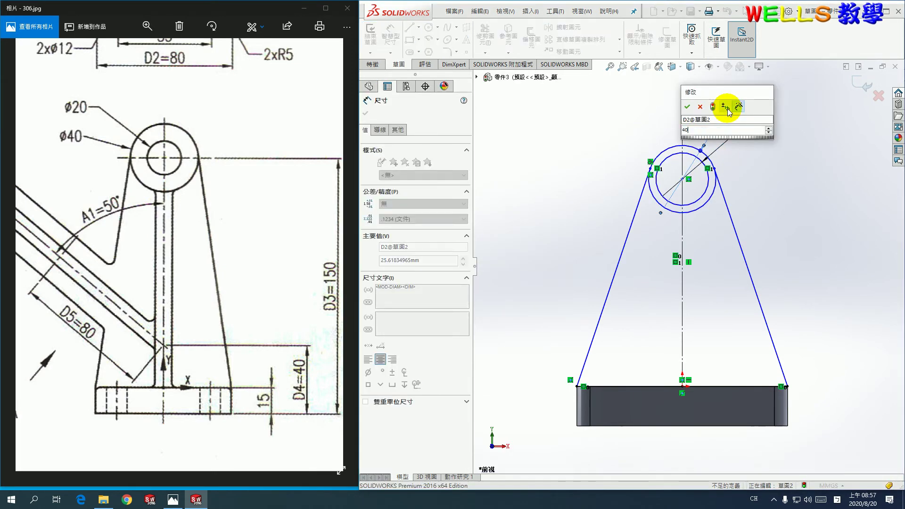
pyautogui.press('Return')
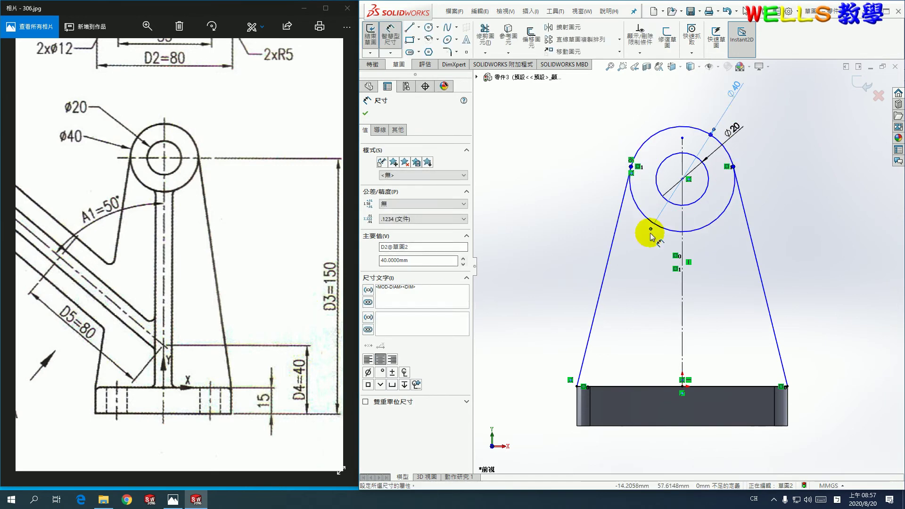
# - Set the lug centre 150 mm above the base's bottom edge
pyautogui.click(733, 161)
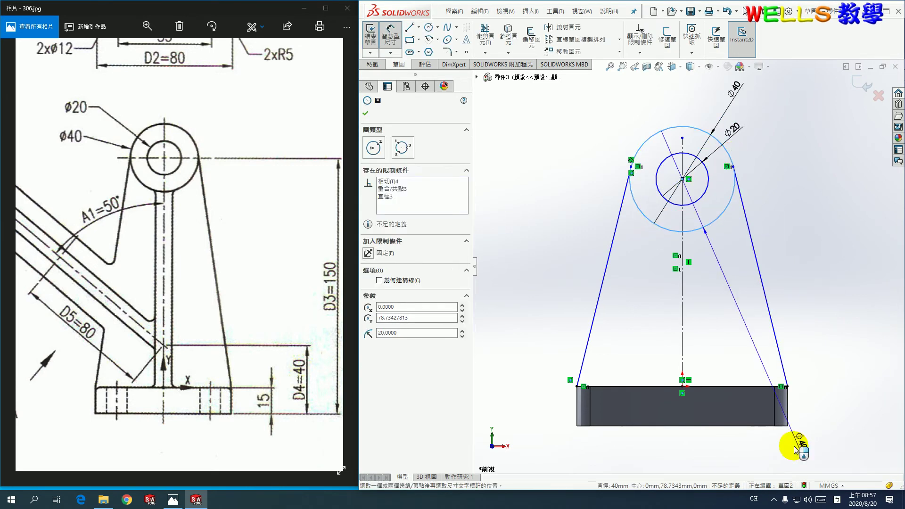
pyautogui.click(748, 427)
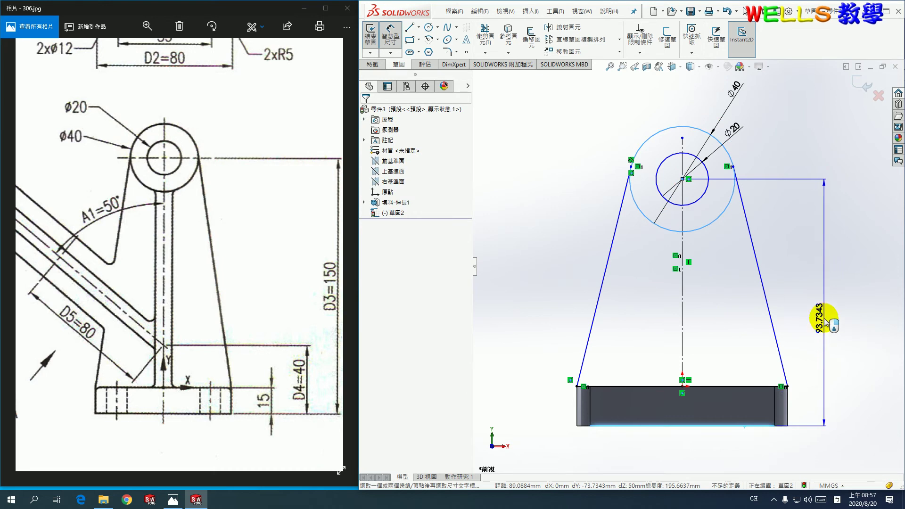
pyautogui.click(825, 321)
pyautogui.write('150')
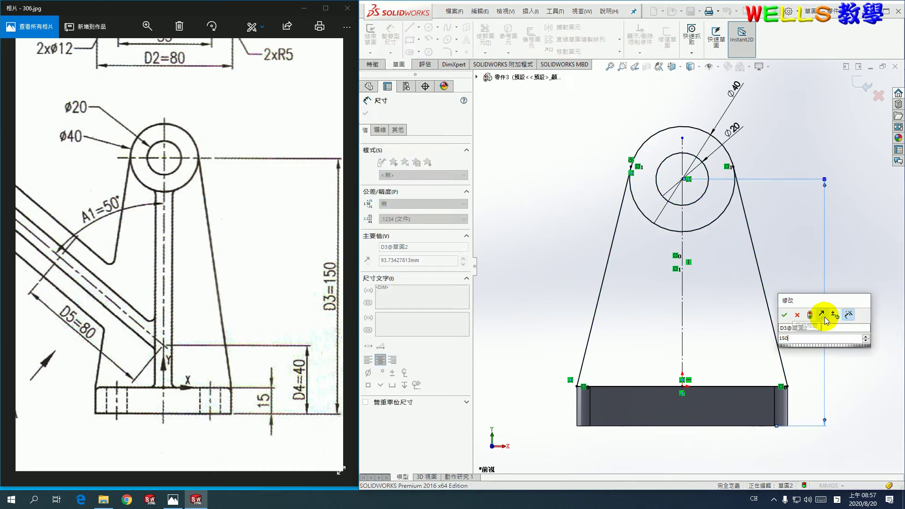
pyautogui.press('Return')
pyautogui.press('f')
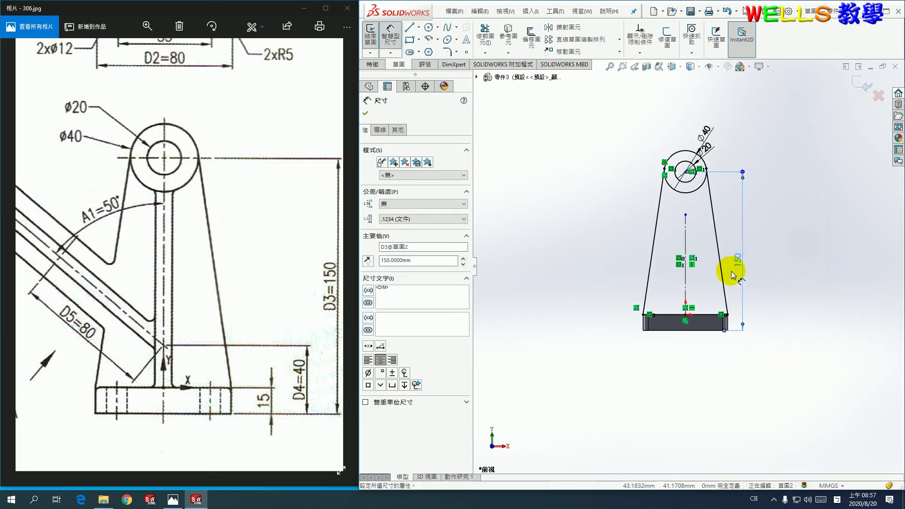
pyautogui.click(862, 84)
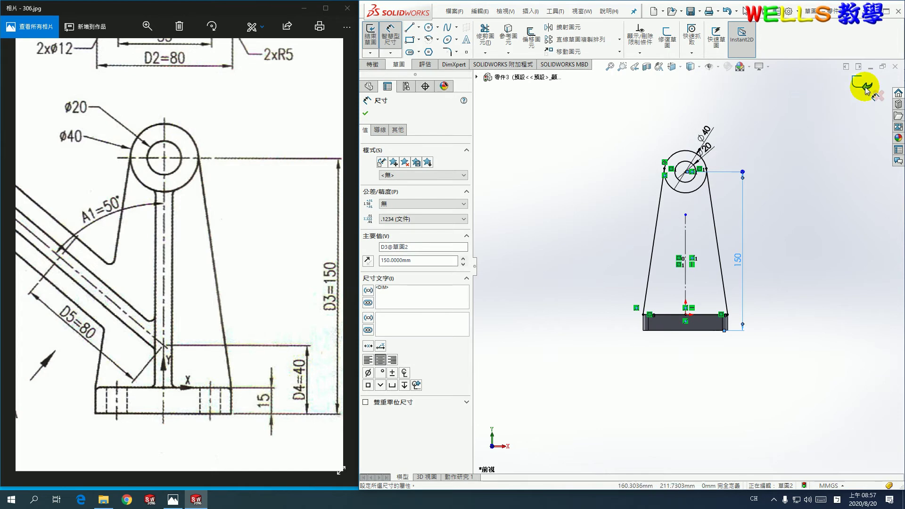
pyautogui.scroll(-3, 745, 191)
pyautogui.scroll(-3, 745, 191)
# - Extrude the trapezoid region 10 mm Blind into the upright support plate
pyautogui.press('e')
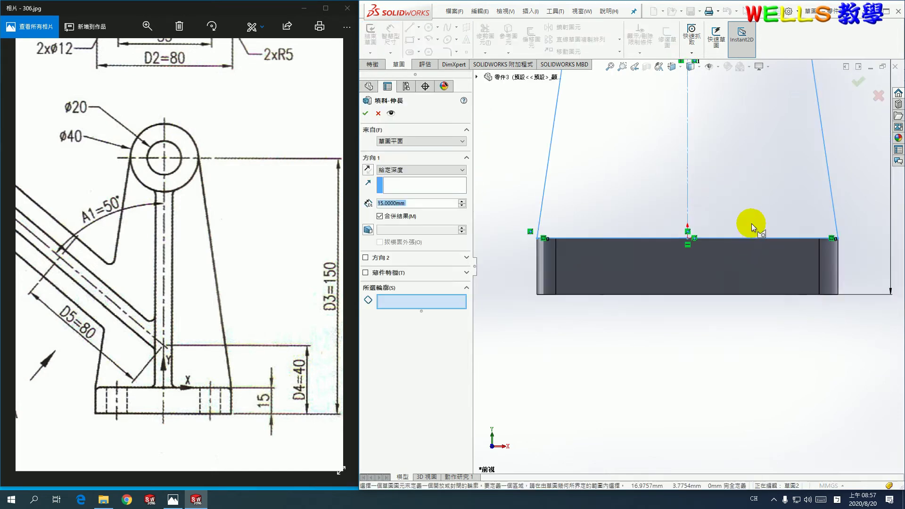
pyautogui.scroll(-5, 707, 236)
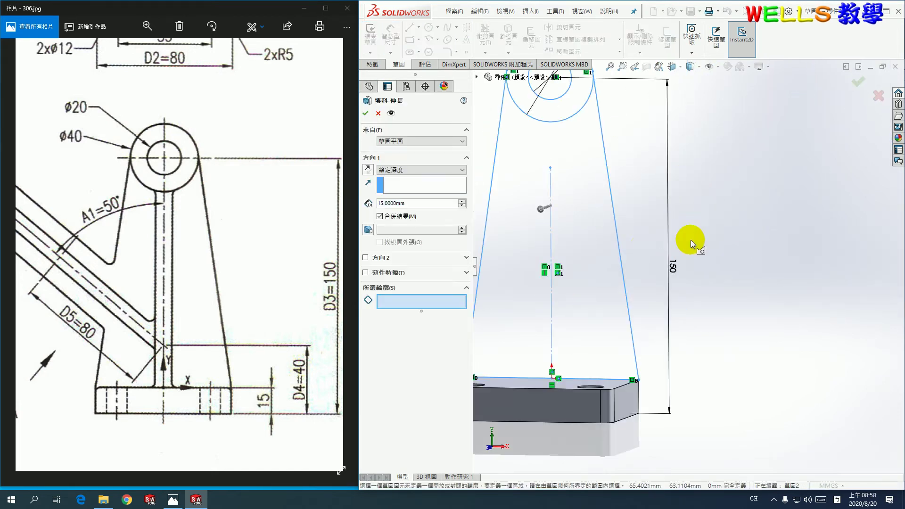
pyautogui.click(598, 250)
pyautogui.scroll(2, 589, 238)
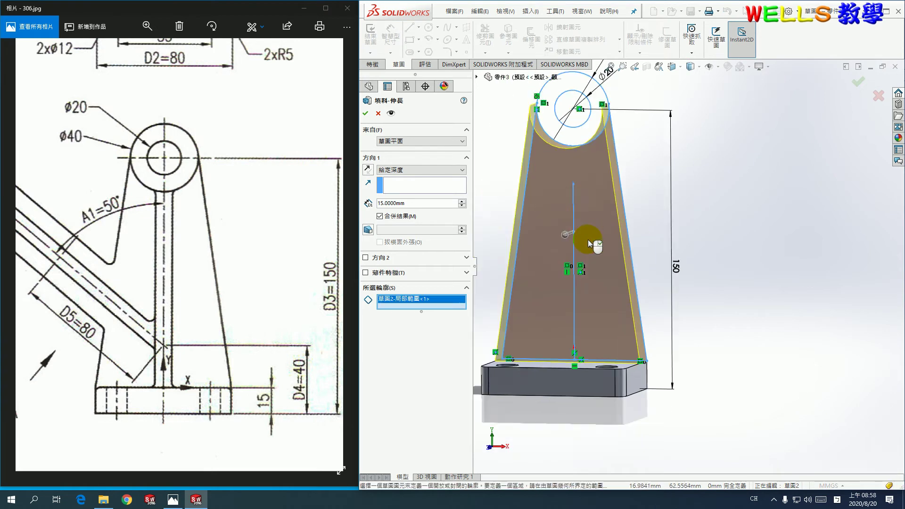
pyautogui.scroll(2, 587, 240)
pyautogui.moveTo(236, 357); pyautogui.dragTo(126, 325)
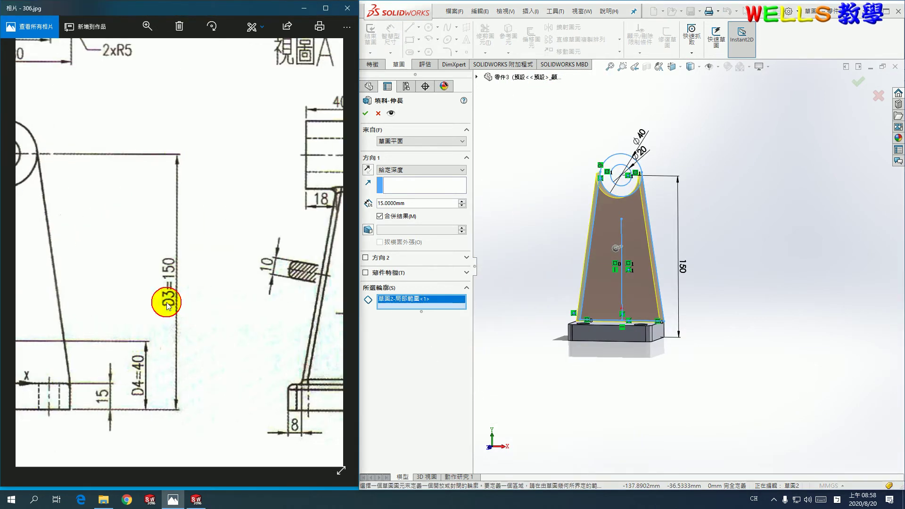
pyautogui.moveTo(218, 319); pyautogui.dragTo(166, 302)
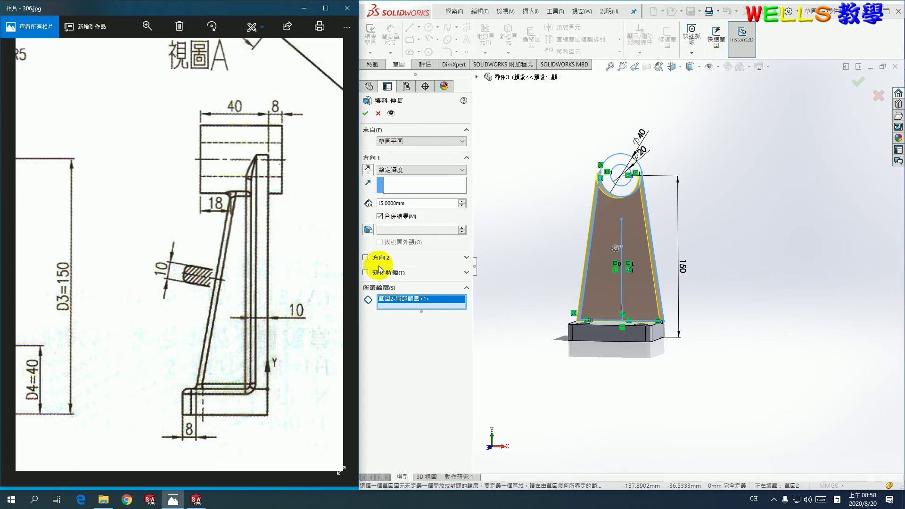
pyautogui.click(402, 205)
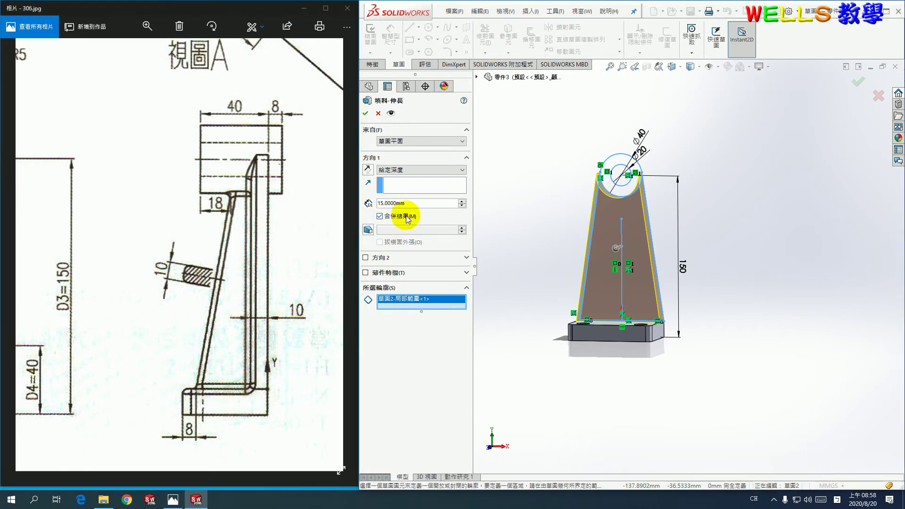
pyautogui.write('10')
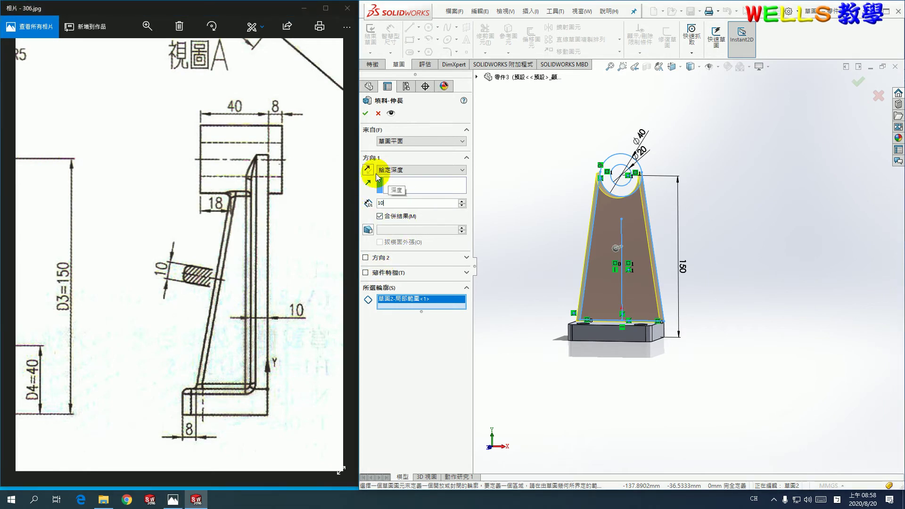
pyautogui.moveTo(657, 329); pyautogui.dragTo(629, 298, button='middle')
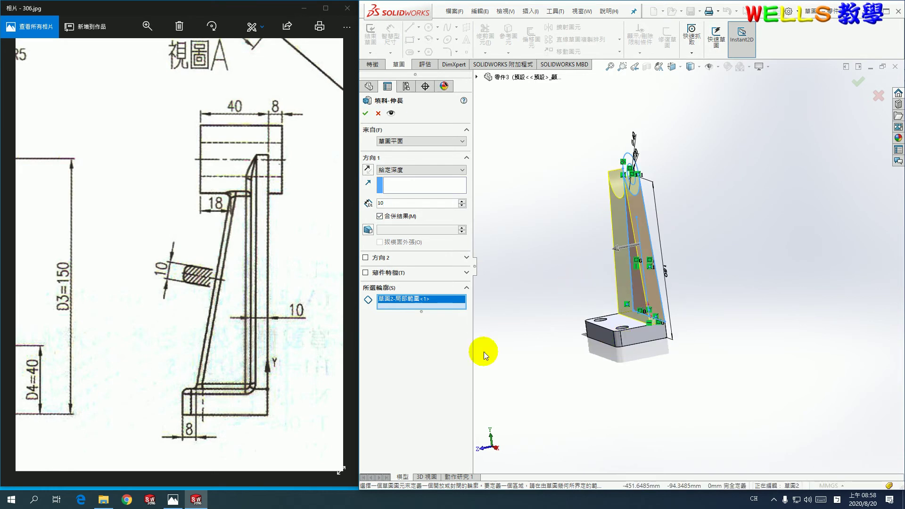
pyautogui.click(366, 112)
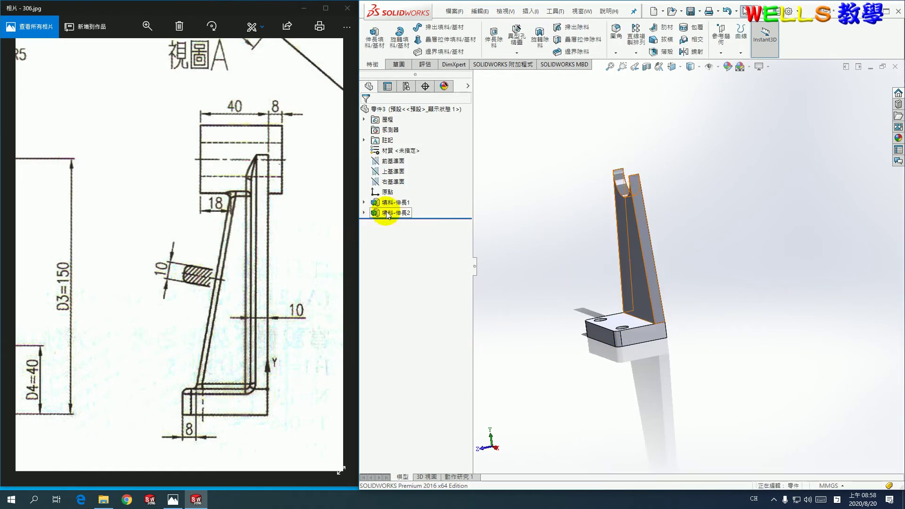
# - Reuse Sketch2 to extrude the lug ring 40 mm in two directions, then view isometric
pyautogui.click(365, 213)
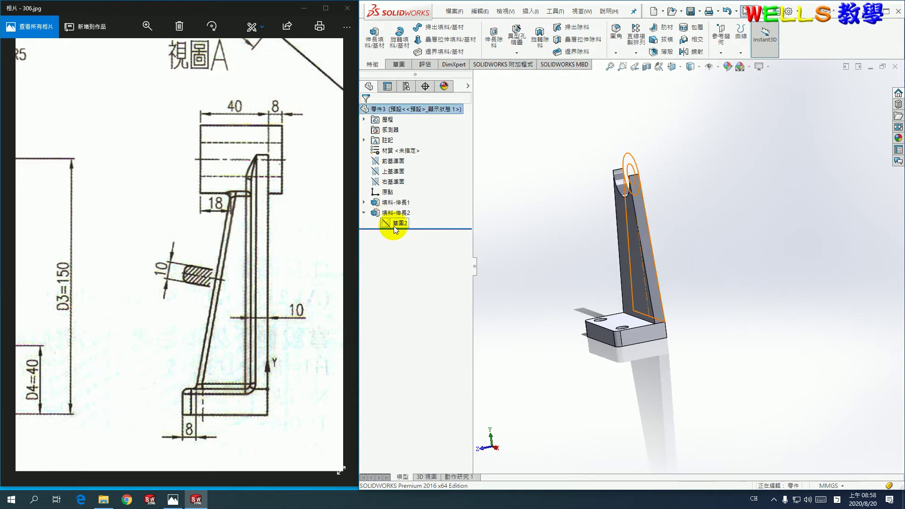
pyautogui.click(395, 226)
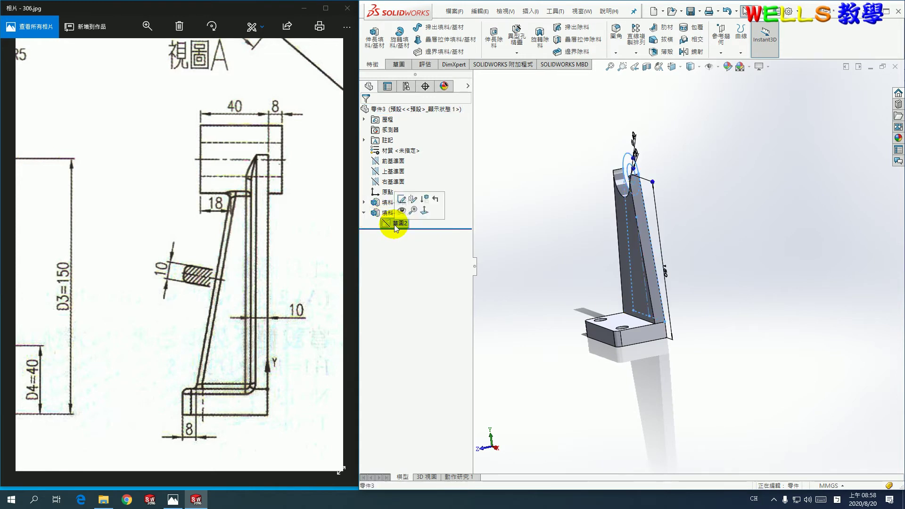
pyautogui.click(373, 38)
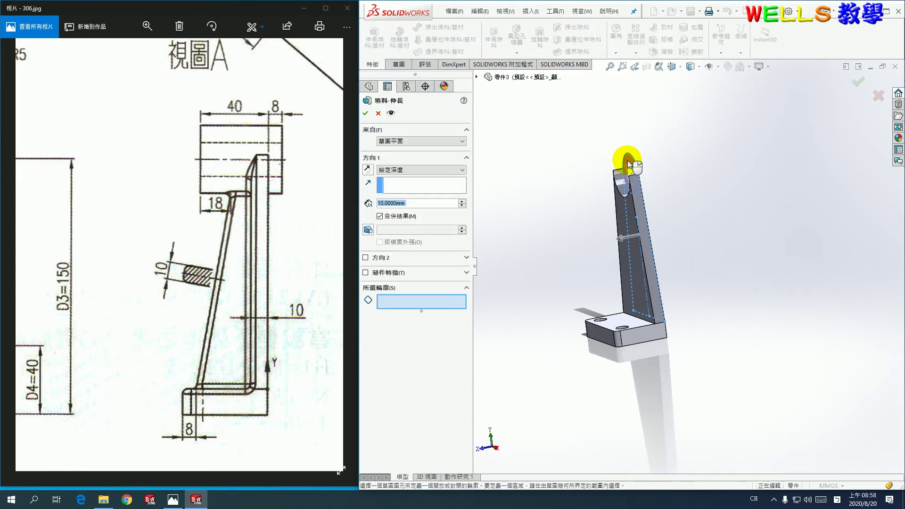
pyautogui.click(627, 160)
pyautogui.scroll(-2, 631, 164)
pyautogui.scroll(-3, 636, 168)
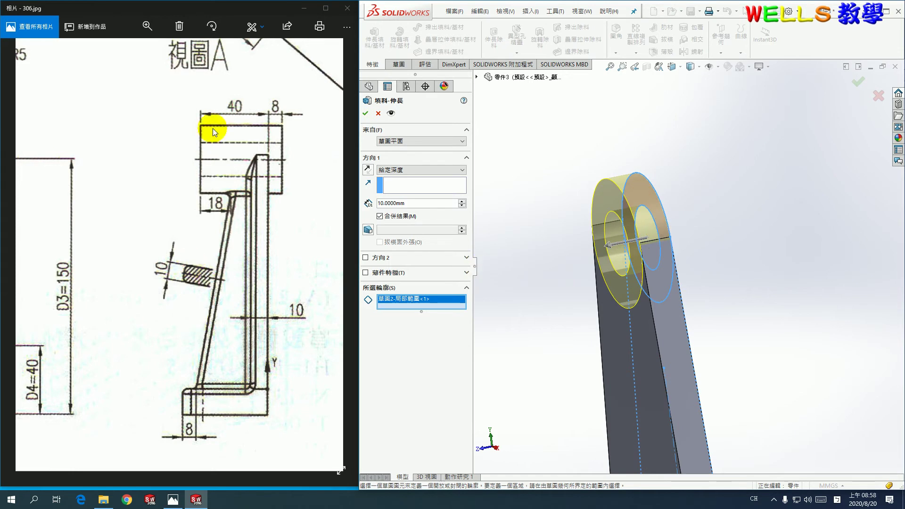
pyautogui.moveTo(414, 205); pyautogui.dragTo(352, 202)
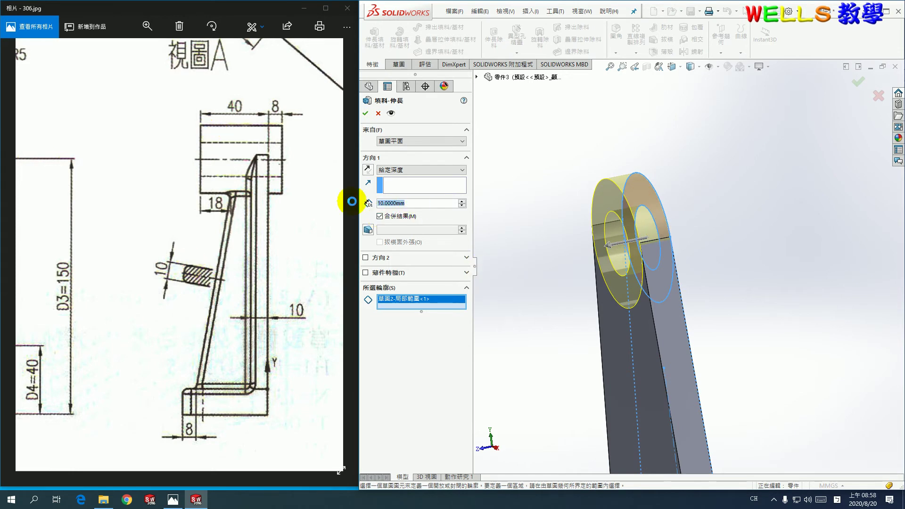
pyautogui.click(373, 259)
pyautogui.moveTo(410, 285); pyautogui.dragTo(355, 278)
pyautogui.write('8')
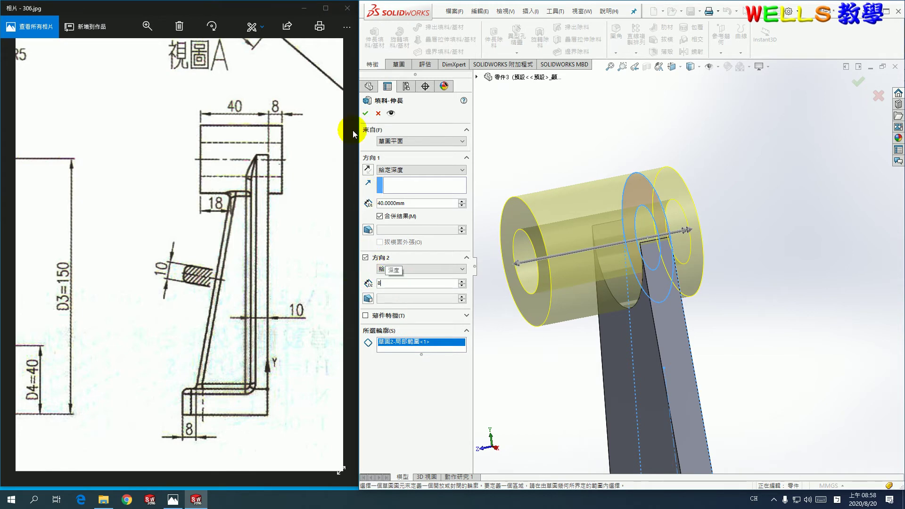
pyautogui.click(365, 113)
pyautogui.click(733, 306)
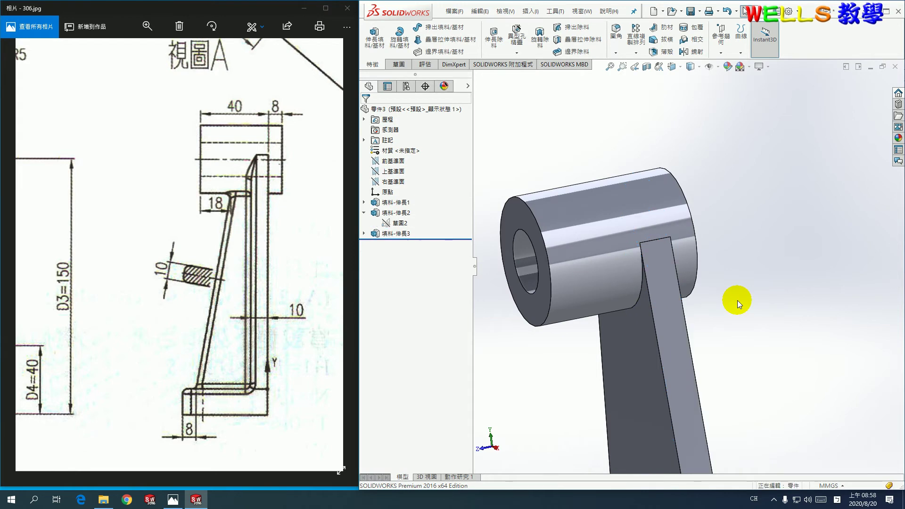
pyautogui.hotkey('ctrl', '7')
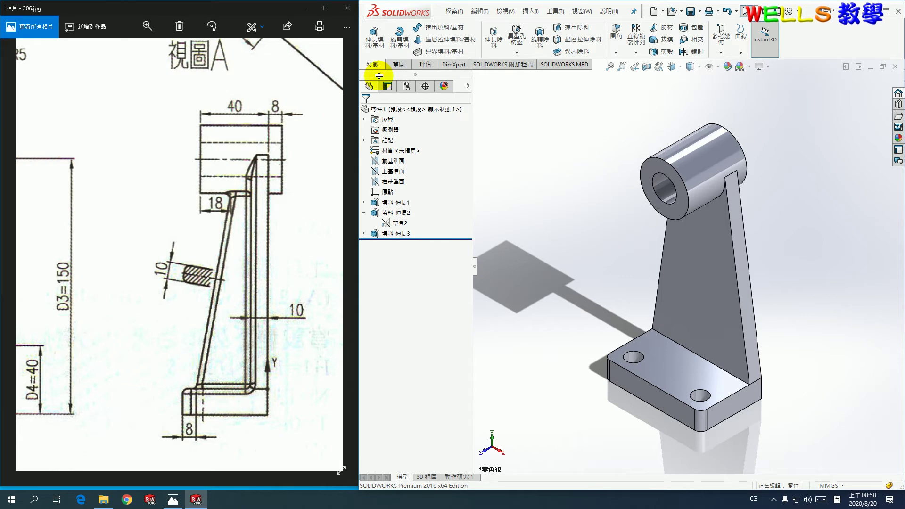
# - On a new Right Plane sketch, draw a slanted line from the cylinder's lower edge to the foot
pyautogui.click(399, 64)
pyautogui.click(372, 30)
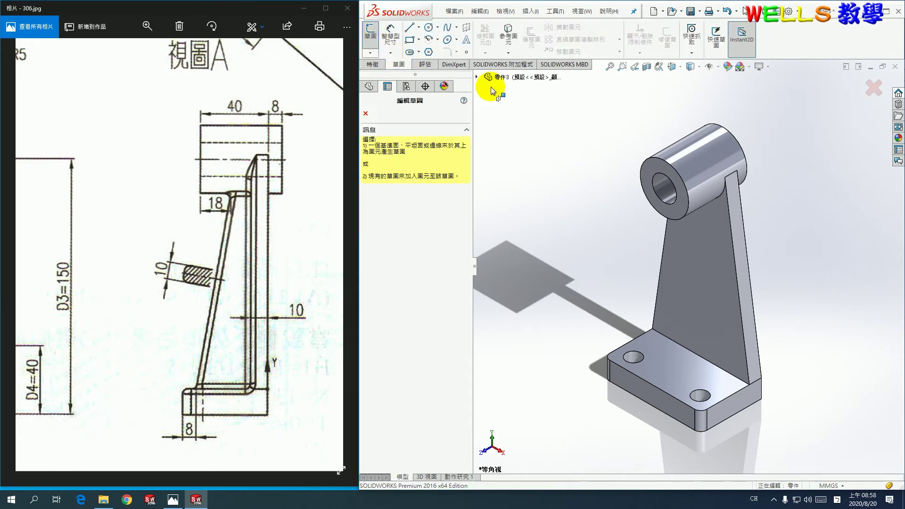
pyautogui.click(477, 77)
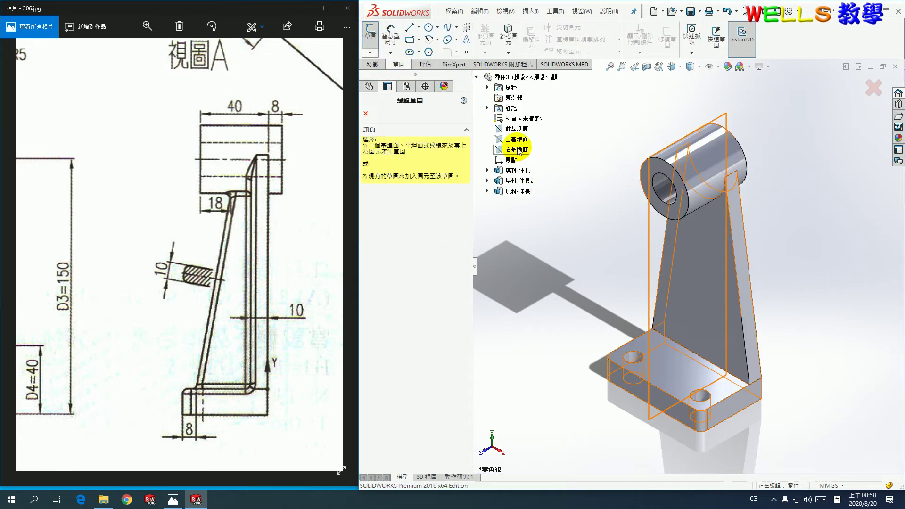
pyautogui.click(515, 146)
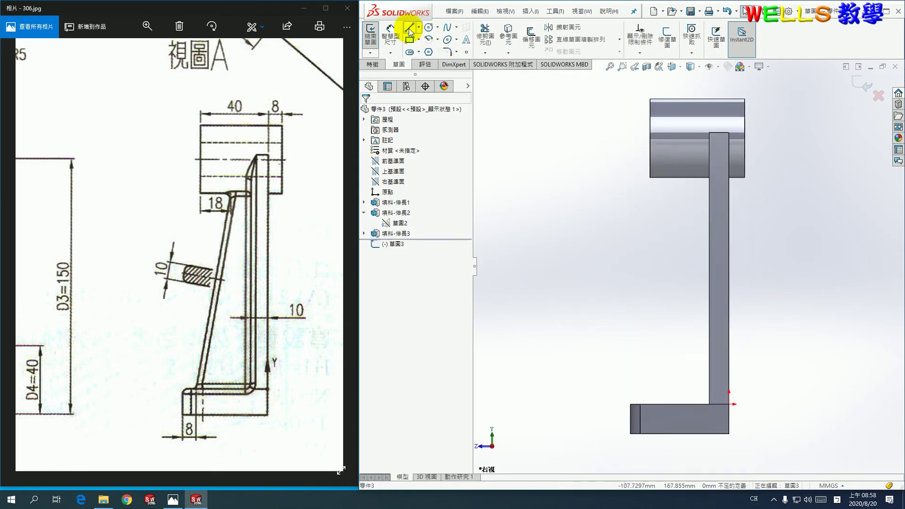
pyautogui.click(410, 28)
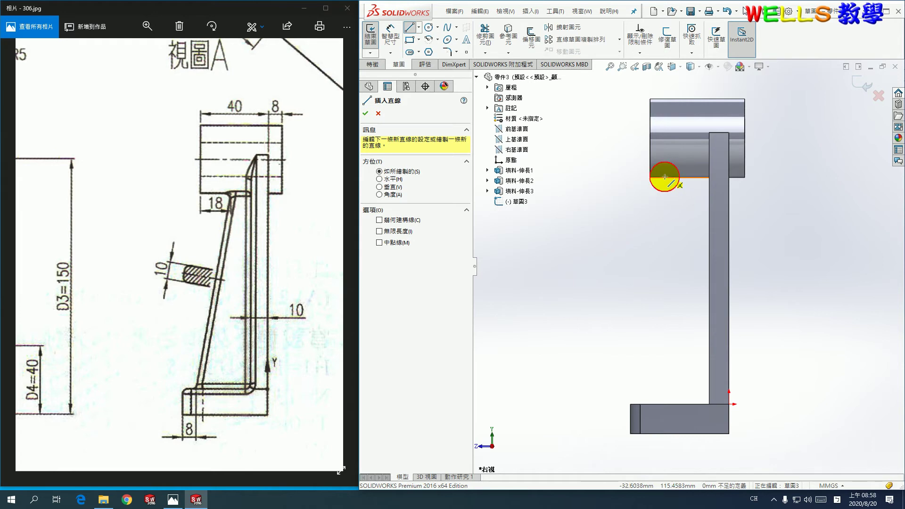
pyautogui.click(665, 177)
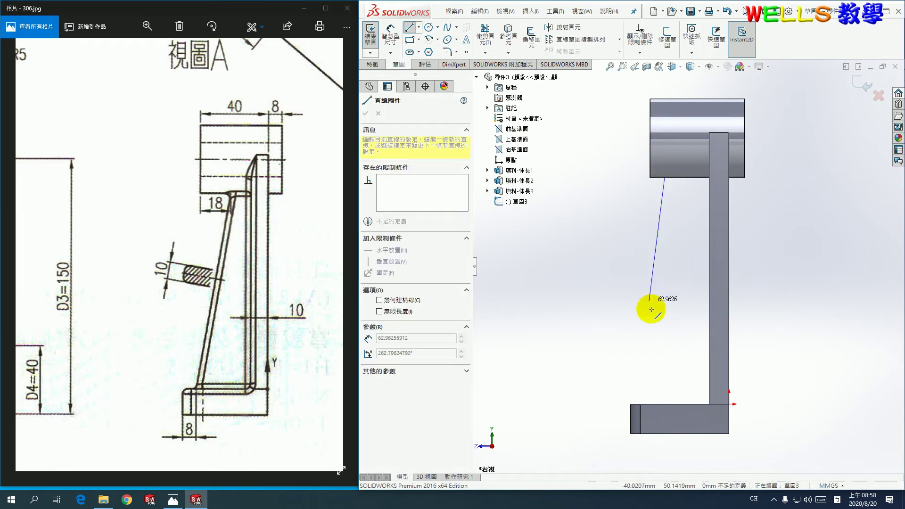
pyautogui.doubleClick(649, 405)
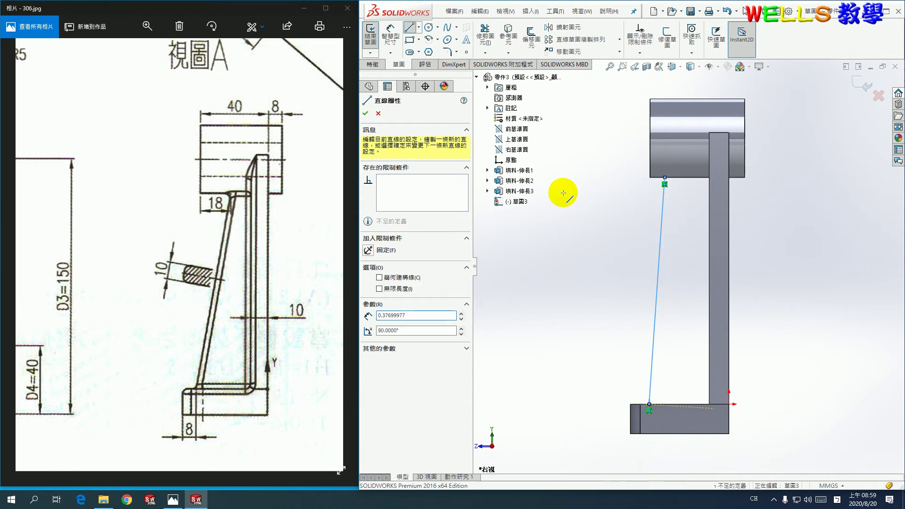
# - Dimension the line's upper endpoint 18 mm from the cylinder's end
pyautogui.click(390, 30)
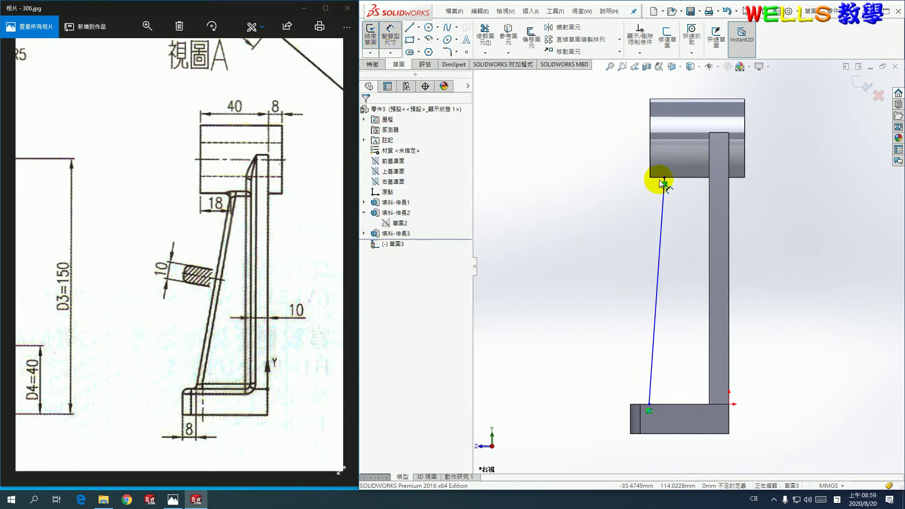
pyautogui.scroll(-3, 660, 181)
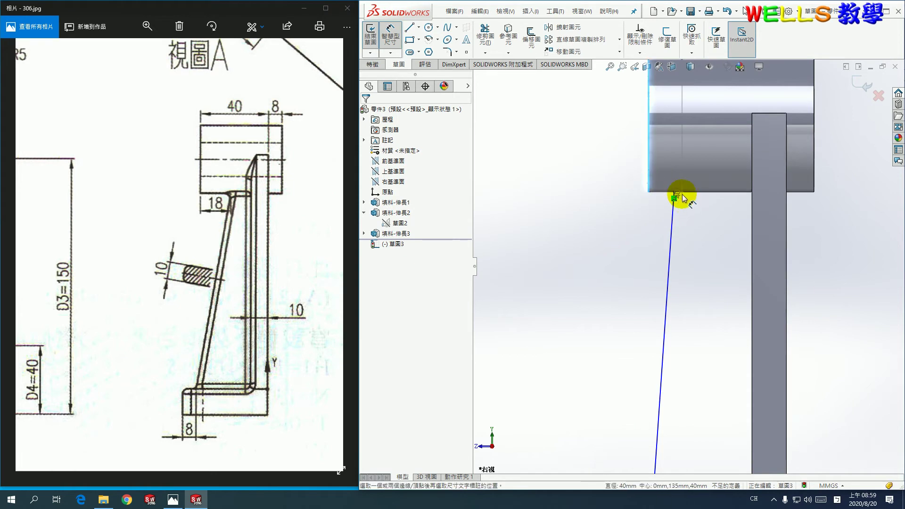
pyautogui.click(675, 195)
pyautogui.click(655, 214)
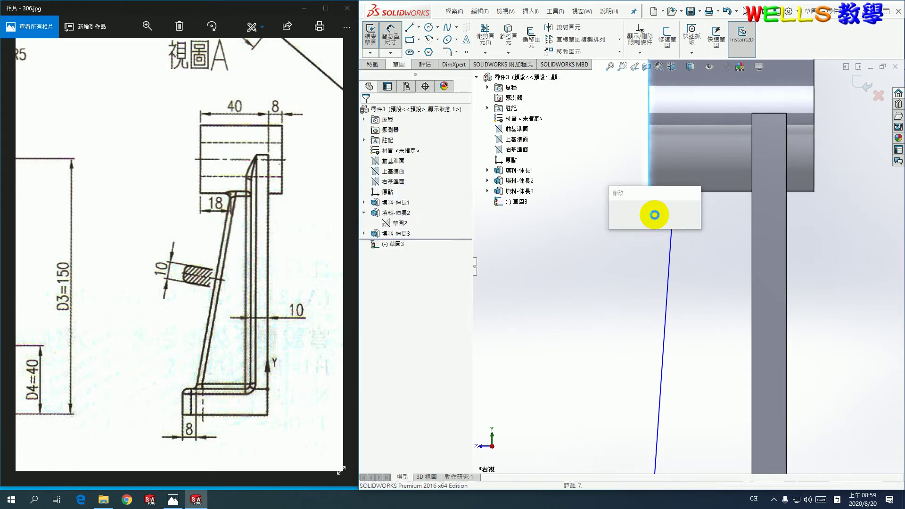
pyautogui.write('18')
pyautogui.press('Return')
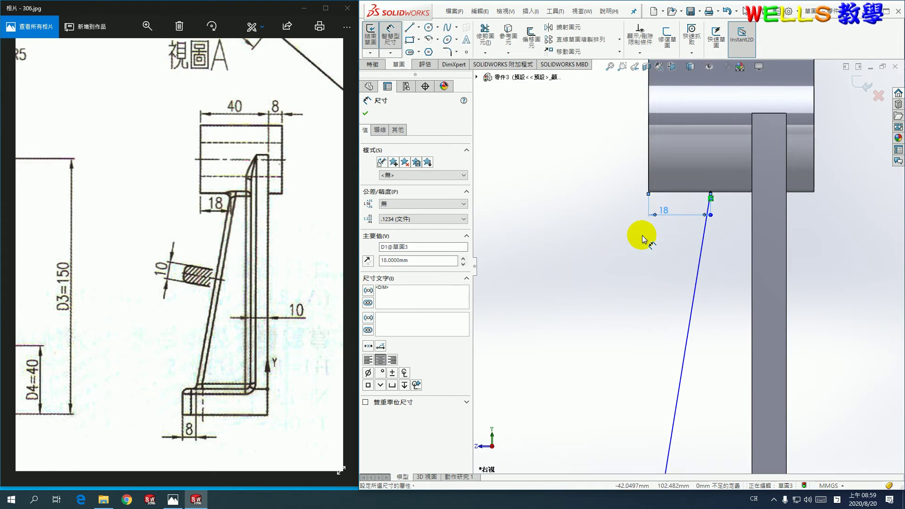
# - Dimension the line's lower endpoint 8 mm from the foot's left edge and exit the sketch
pyautogui.scroll(4, 655, 215)
pyautogui.scroll(-3, 656, 453)
pyautogui.scroll(-2, 655, 448)
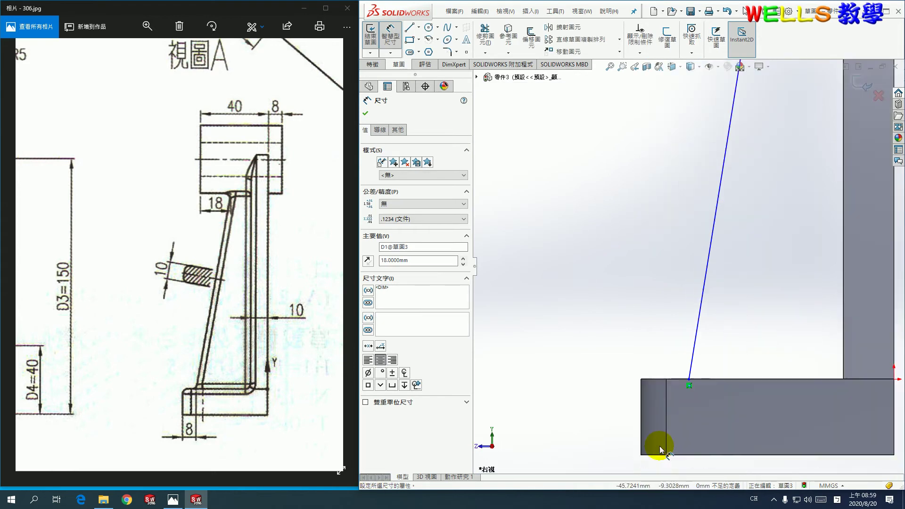
pyautogui.click(640, 388)
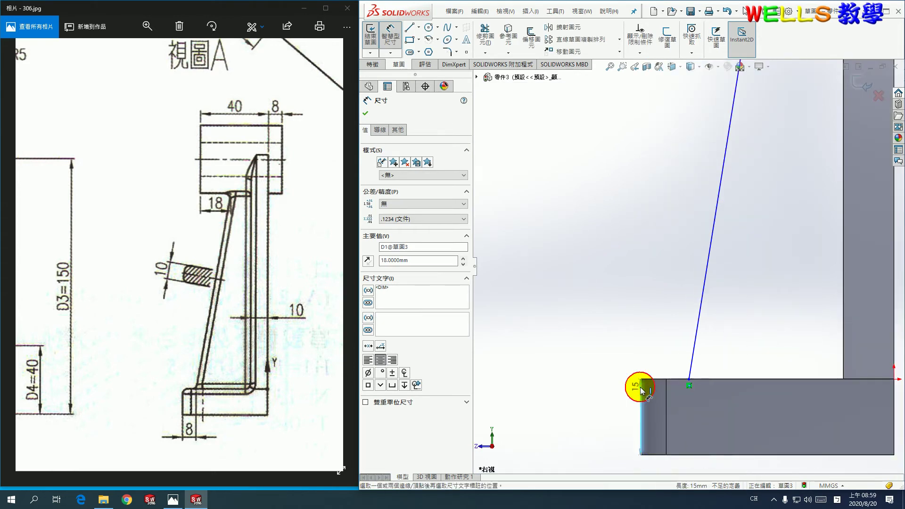
pyautogui.click(688, 379)
pyautogui.click(668, 349)
pyautogui.write('8')
pyautogui.press('Return')
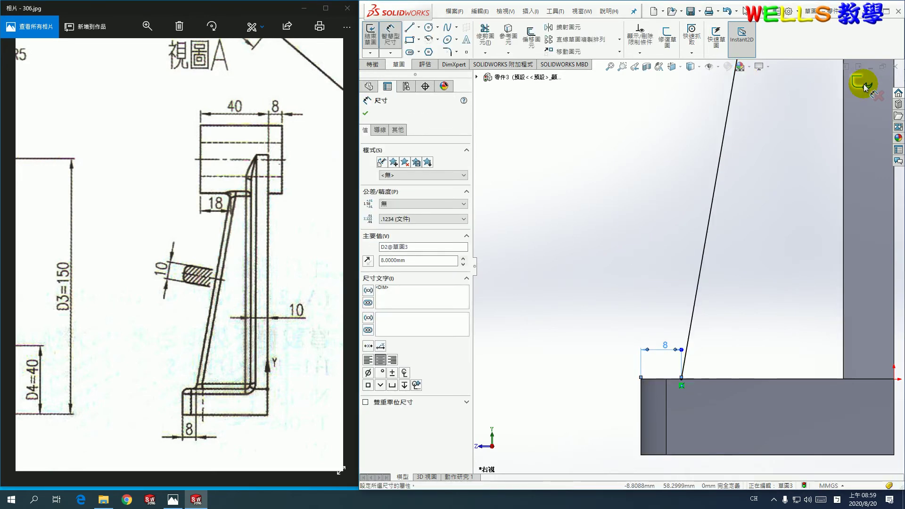
pyautogui.press('Escape')
pyautogui.press('f')
pyautogui.hotkey('ctrl', 'b')
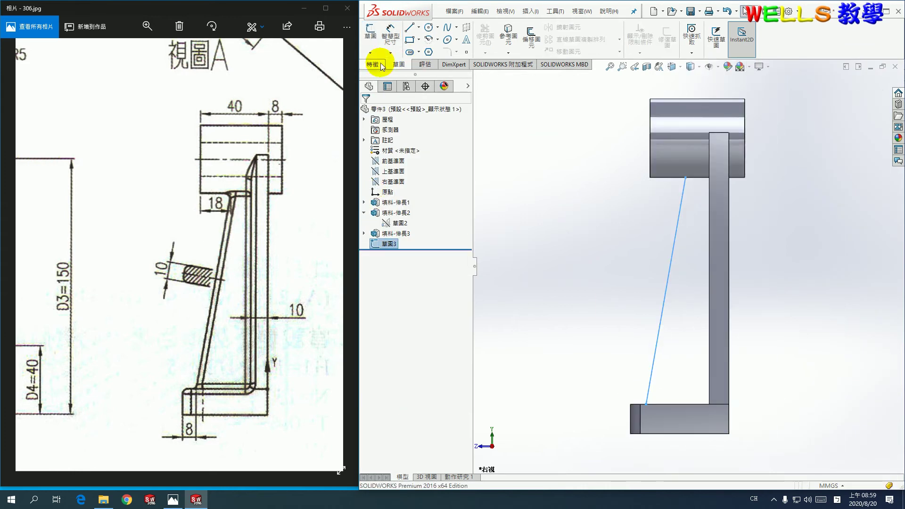
# - Build a 10 mm rib from the slanted-line sketch with the material side flipped
pyautogui.click(372, 64)
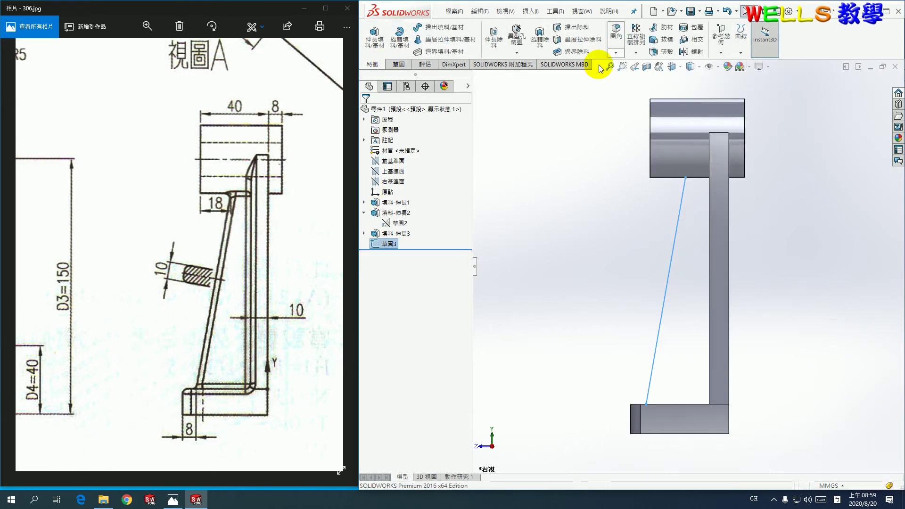
pyautogui.click(653, 29)
pyautogui.click(403, 207)
pyautogui.hotkey('ctrl', '7')
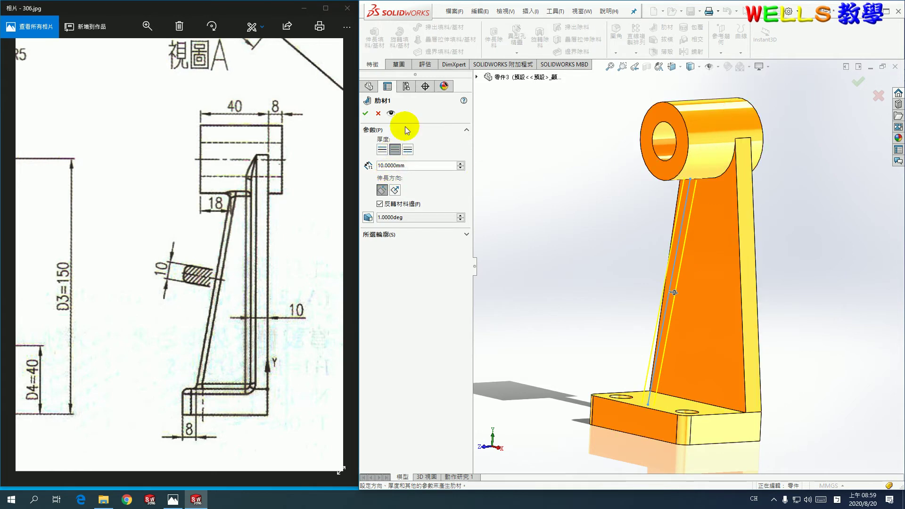
pyautogui.click(366, 116)
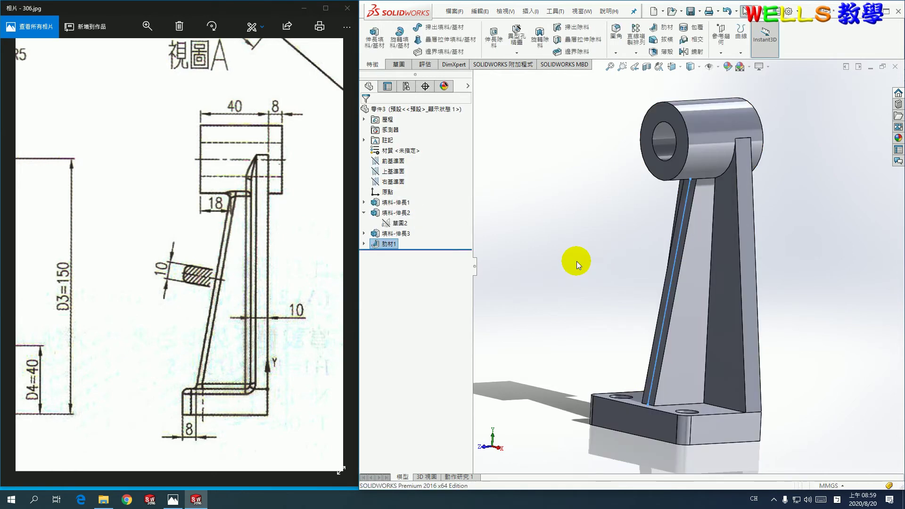
pyautogui.moveTo(821, 271); pyautogui.dragTo(801, 301, button='middle')
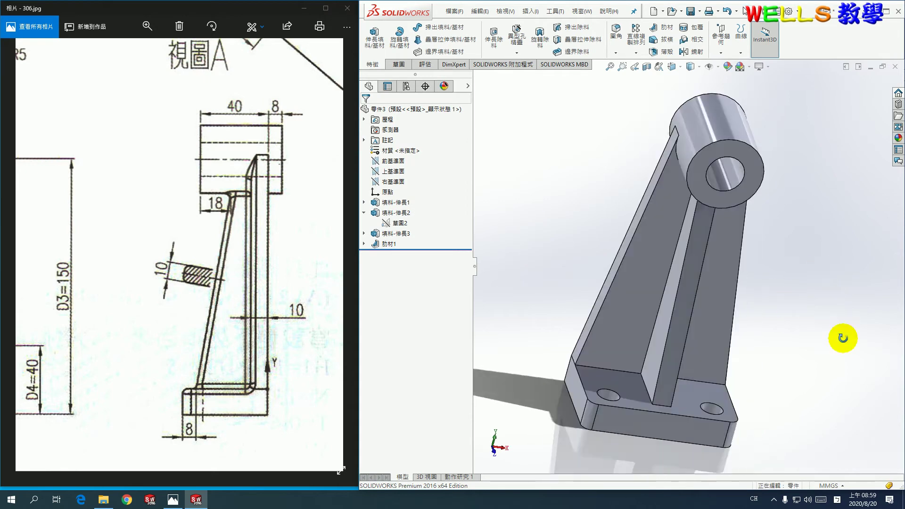
pyautogui.moveTo(222, 289); pyautogui.dragTo(270, 267)
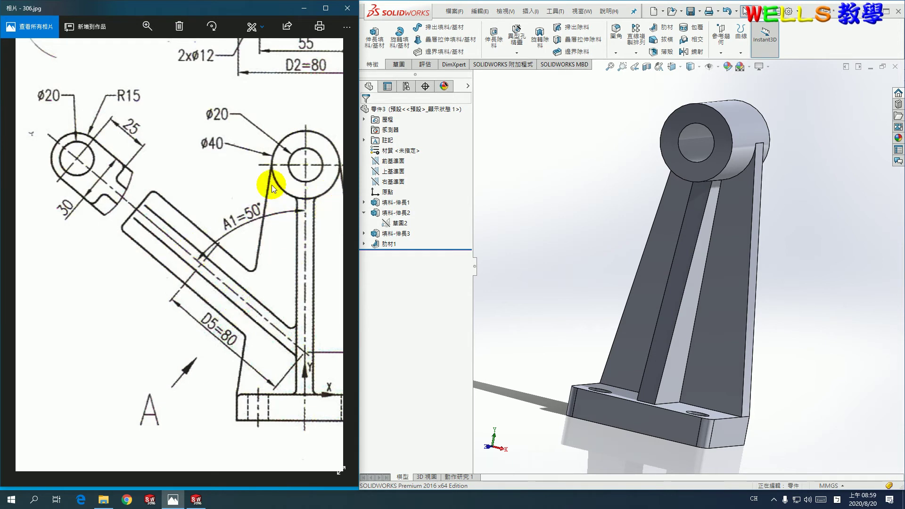
# - Start a Front Plane sketch and draw a vertical line from the origin up past the lug
pyautogui.click(554, 176)
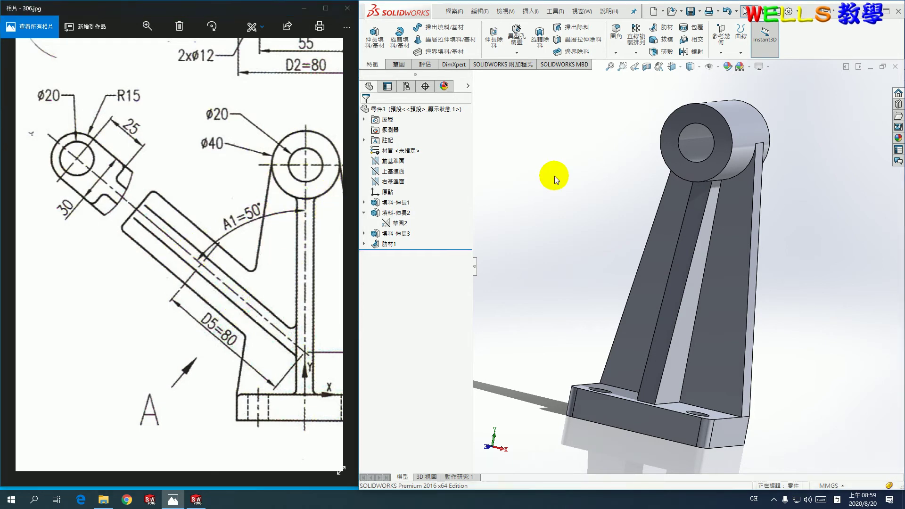
pyautogui.click(398, 66)
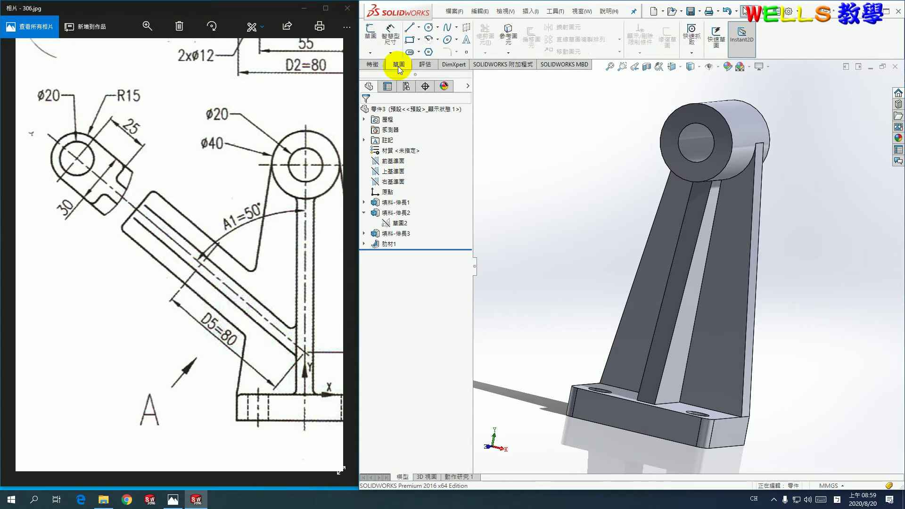
pyautogui.click(366, 41)
pyautogui.click(477, 77)
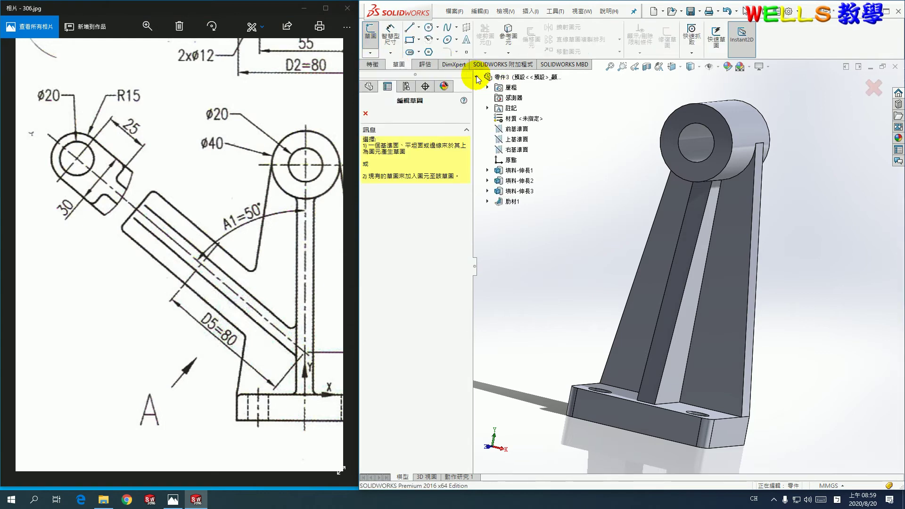
pyautogui.click(526, 129)
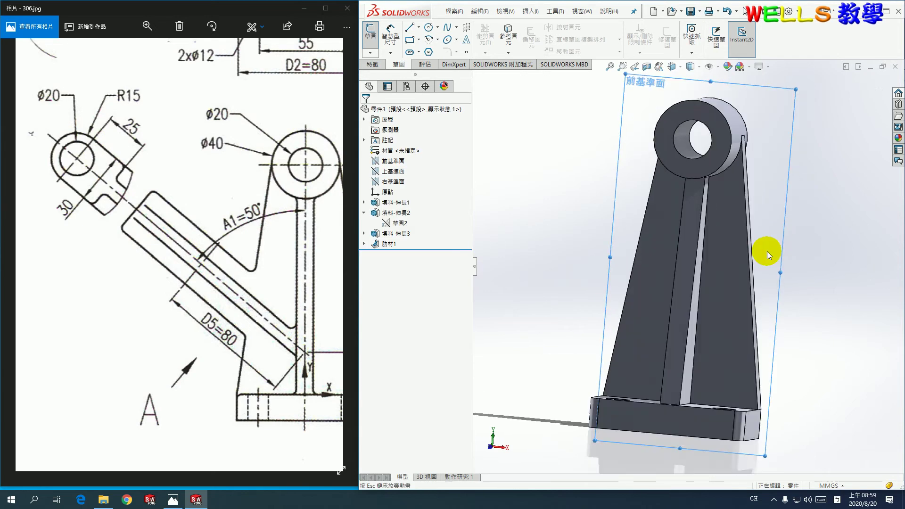
pyautogui.click(409, 27)
pyautogui.click(687, 362)
pyautogui.click(688, 97)
pyautogui.rightClick(687, 98)
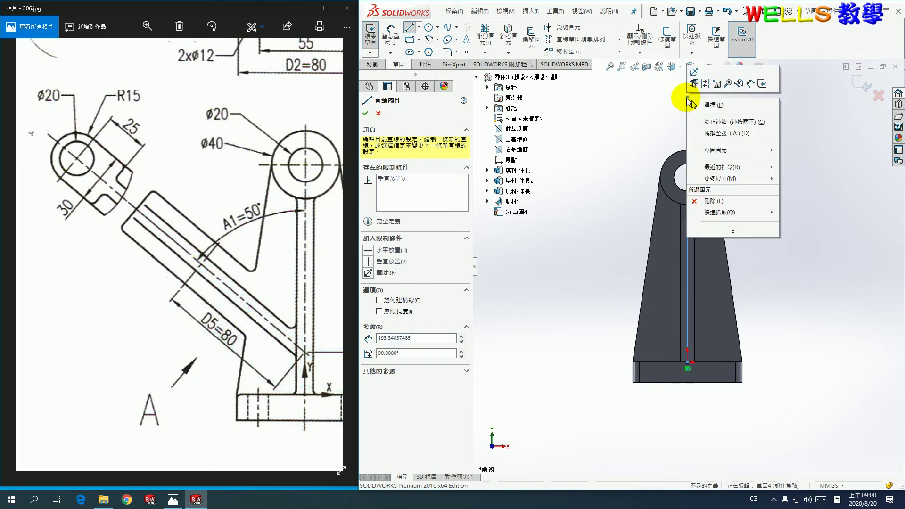
pyautogui.click(697, 84)
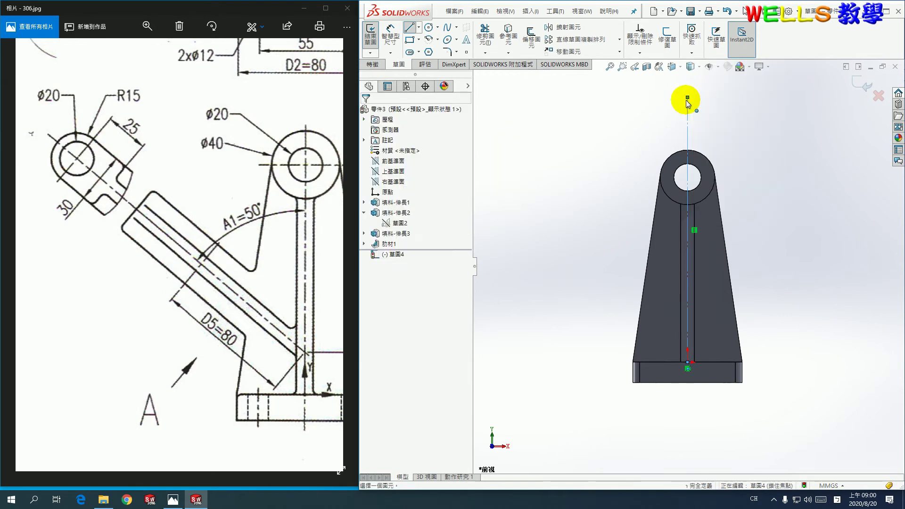
# - Draw a slanted line running up-left from the vertical centreline
pyautogui.click(409, 29)
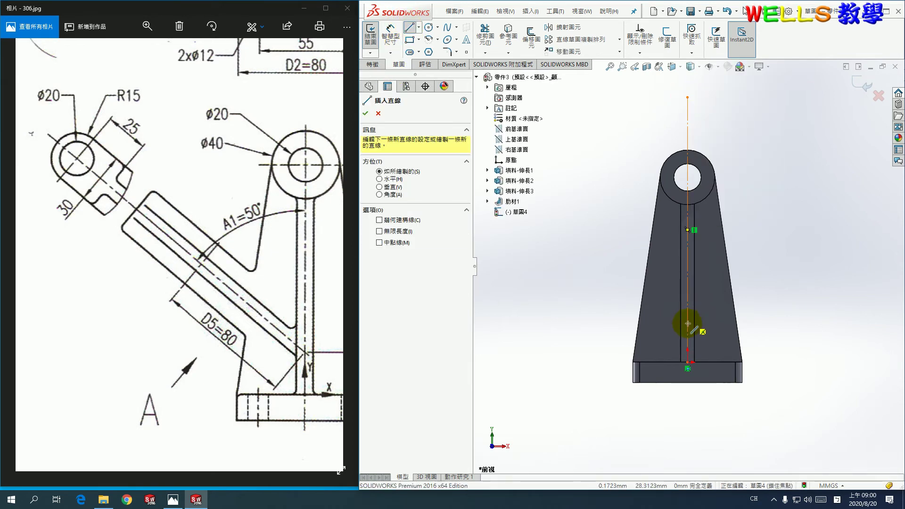
pyautogui.moveTo(688, 323); pyautogui.dragTo(575, 198)
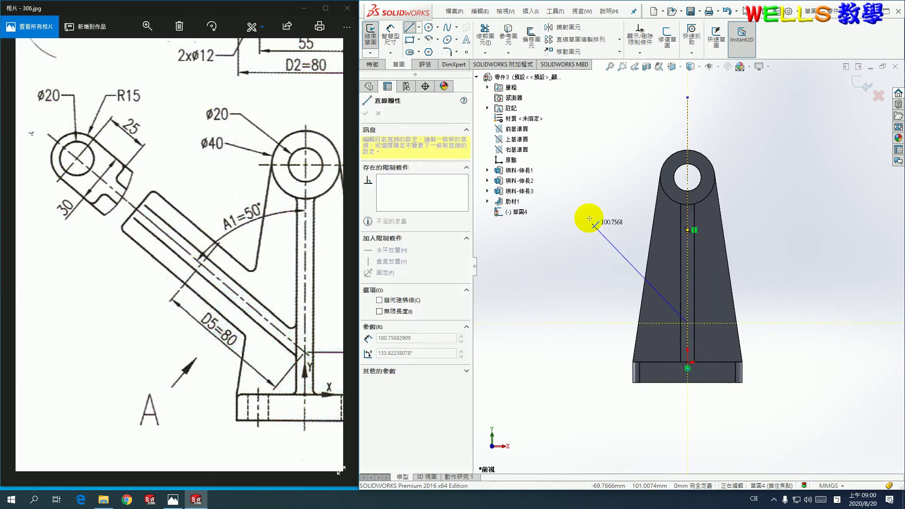
pyautogui.rightClick(576, 199)
pyautogui.click(595, 188)
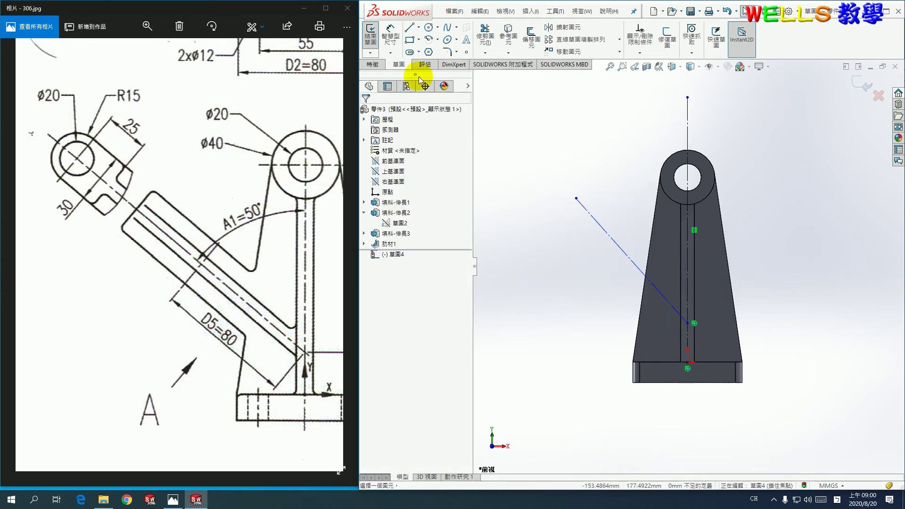
# - Dimension the slanted line at 50° to the vertical centreline
pyautogui.click(396, 40)
pyautogui.click(620, 248)
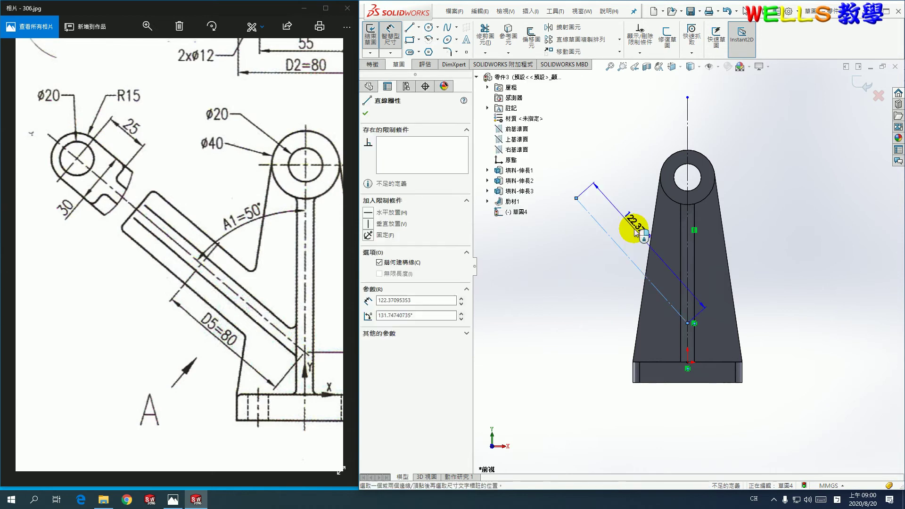
pyautogui.click(687, 232)
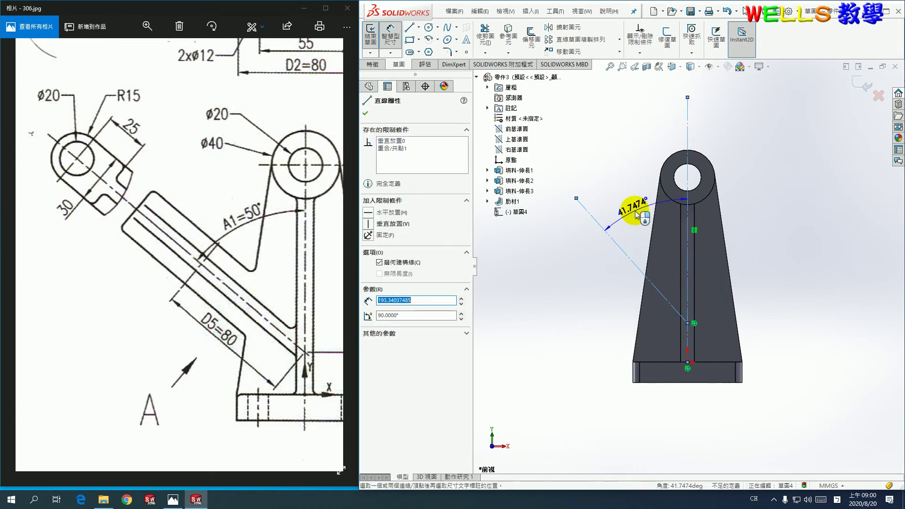
pyautogui.click(635, 210)
pyautogui.write('50')
pyautogui.press('Return')
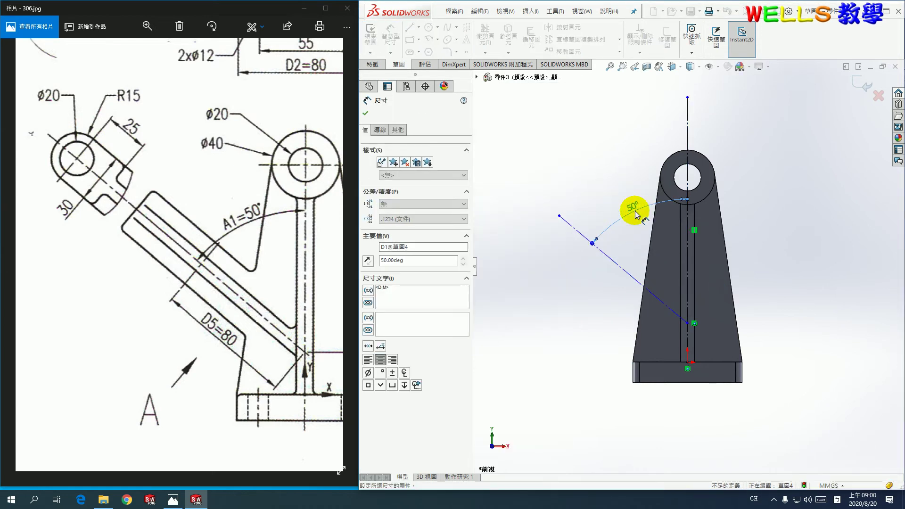
# - Set the line's lower endpoint 40 mm above the base bottom and close the sketch
pyautogui.click(687, 324)
pyautogui.click(718, 382)
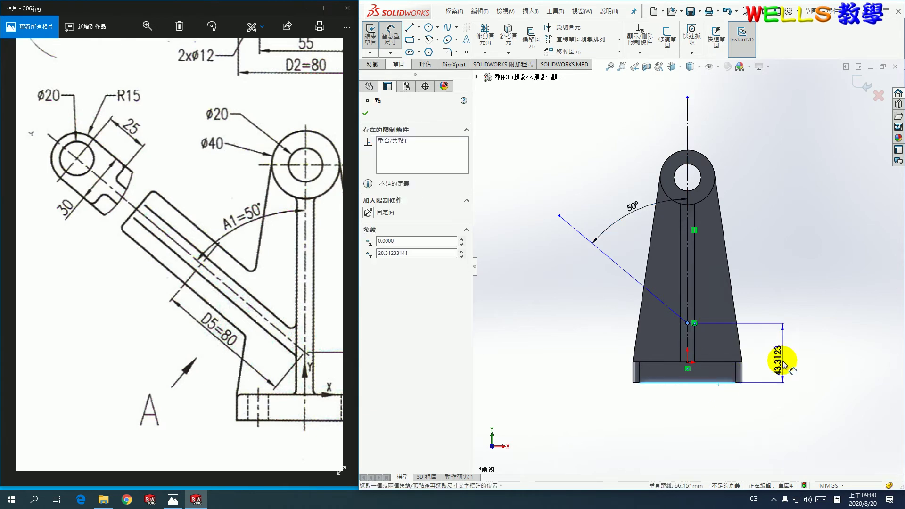
pyautogui.moveTo(313, 374); pyautogui.dragTo(158, 369)
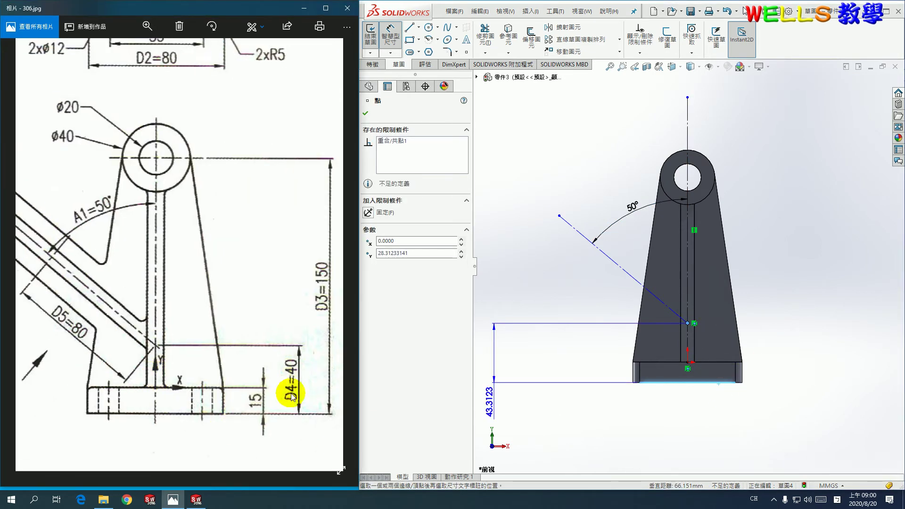
pyautogui.click(773, 358)
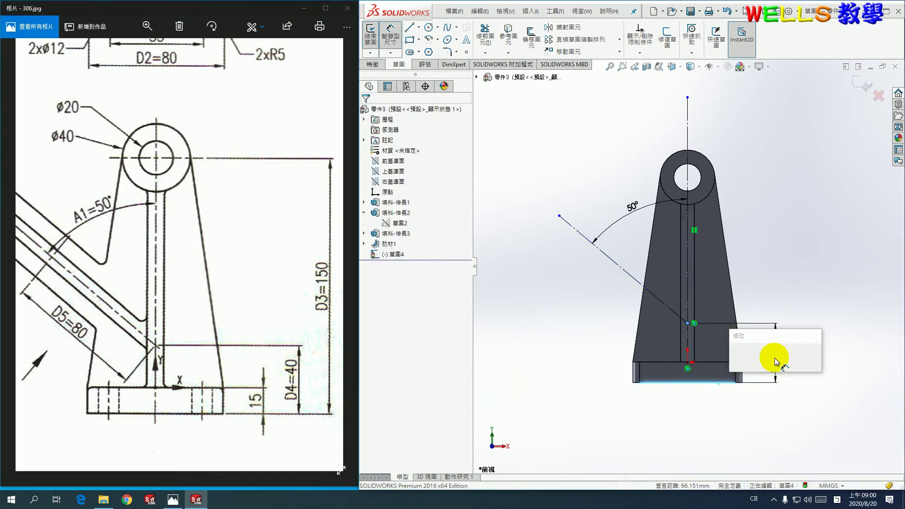
pyautogui.write('40')
pyautogui.press('Return')
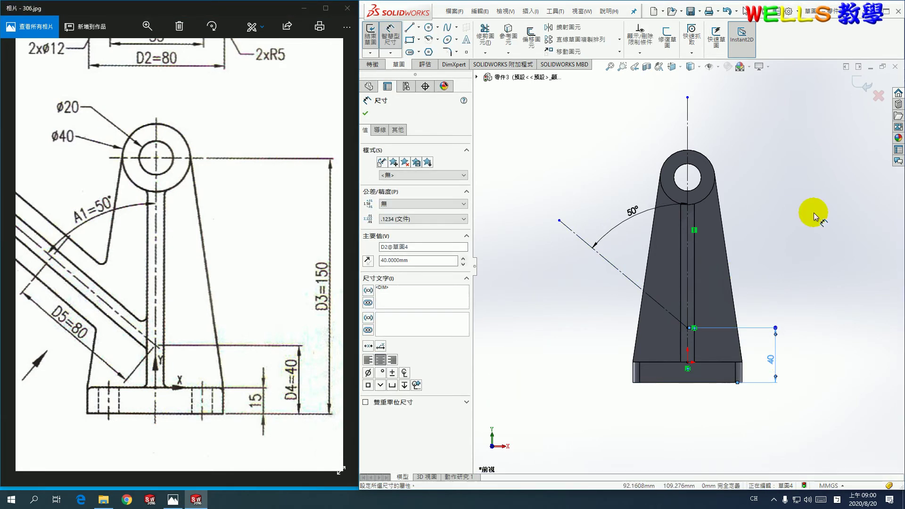
pyautogui.click(864, 88)
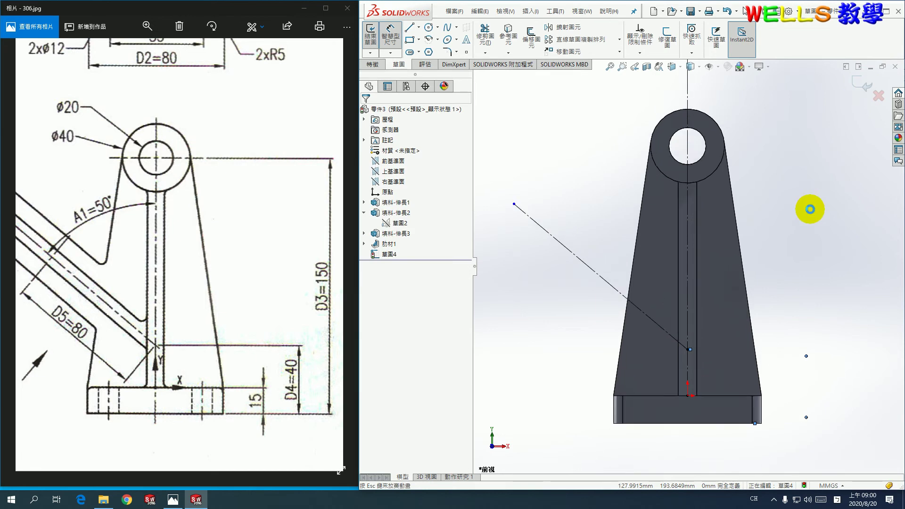
pyautogui.moveTo(810, 221); pyautogui.dragTo(785, 250, button='middle')
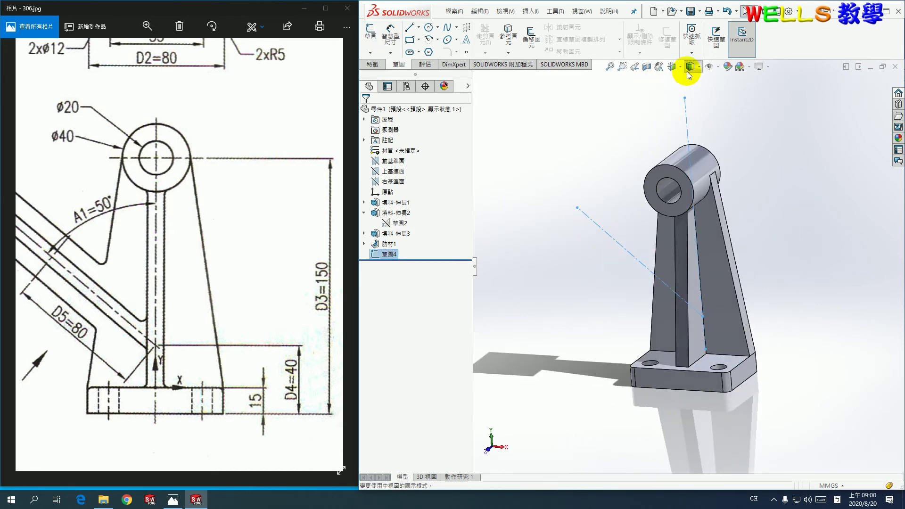
# - Create a reference plane through the angled line, perpendicular to the Front Plane
pyautogui.click(380, 63)
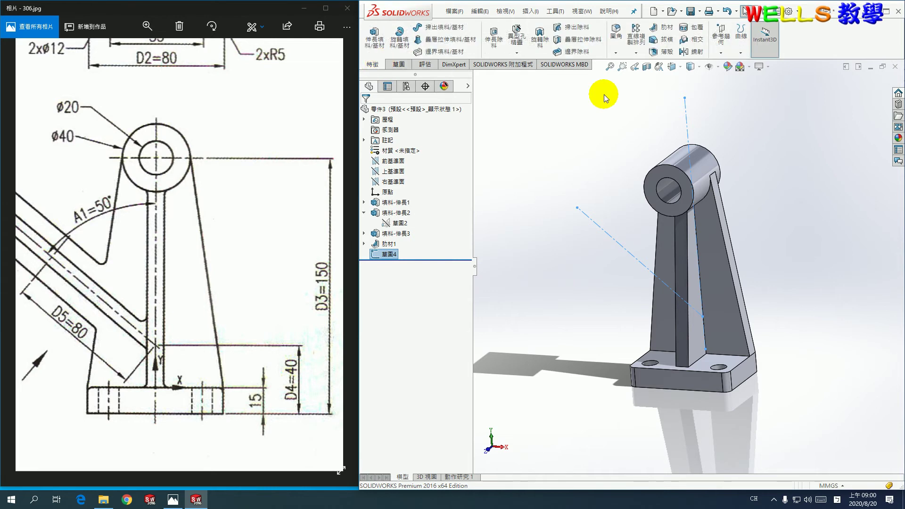
pyautogui.click(722, 51)
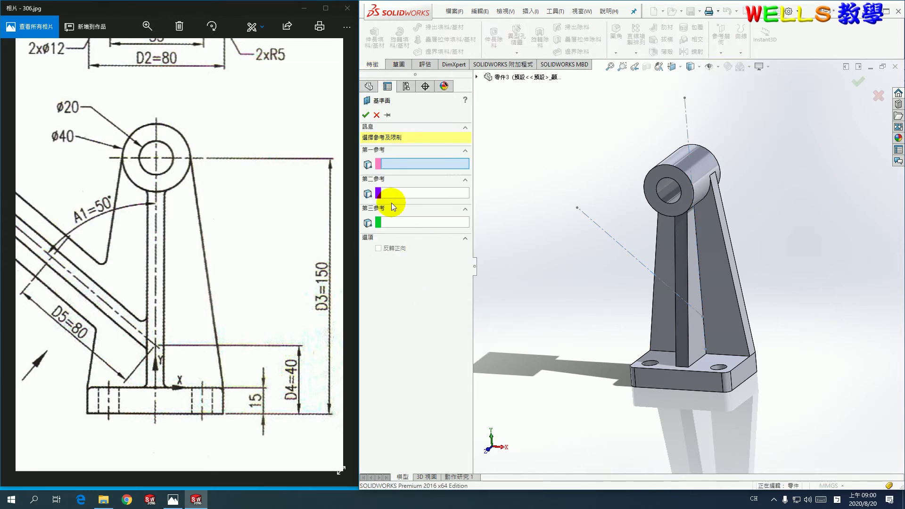
pyautogui.click(603, 231)
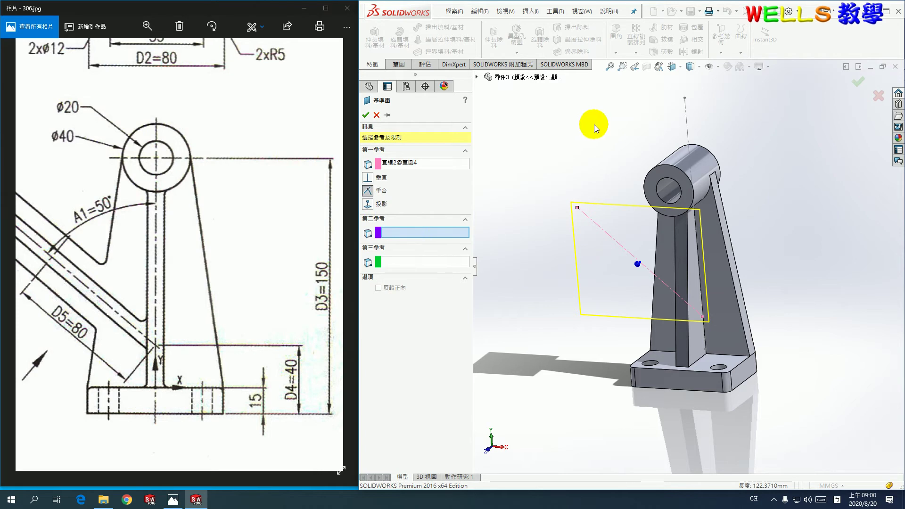
pyautogui.click(477, 77)
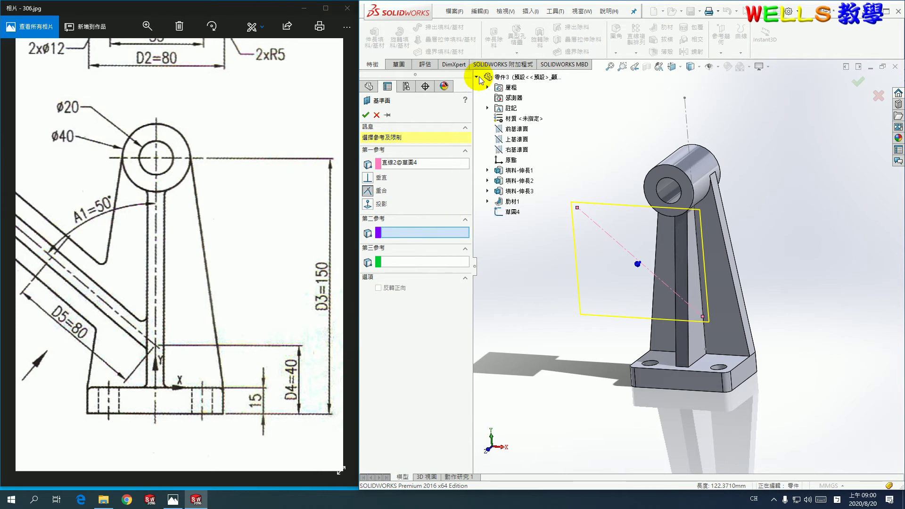
pyautogui.click(516, 131)
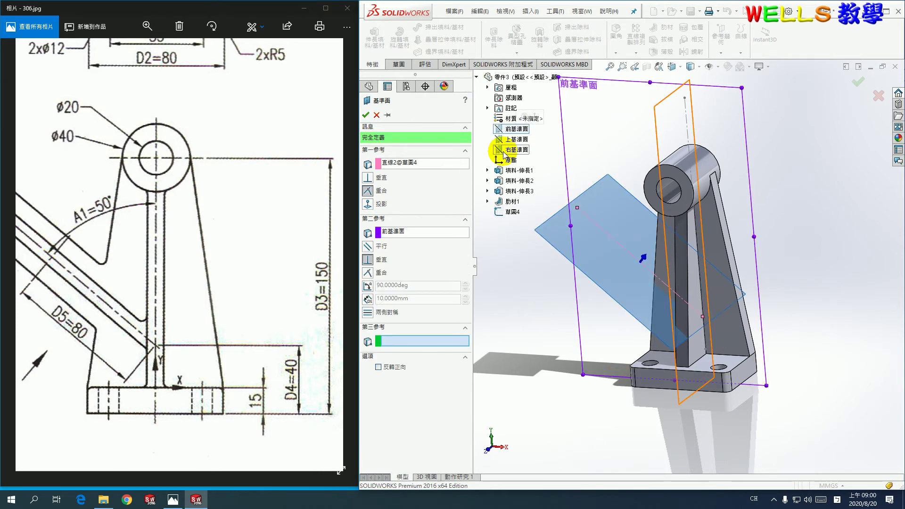
pyautogui.moveTo(828, 400); pyautogui.dragTo(862, 383, button='middle')
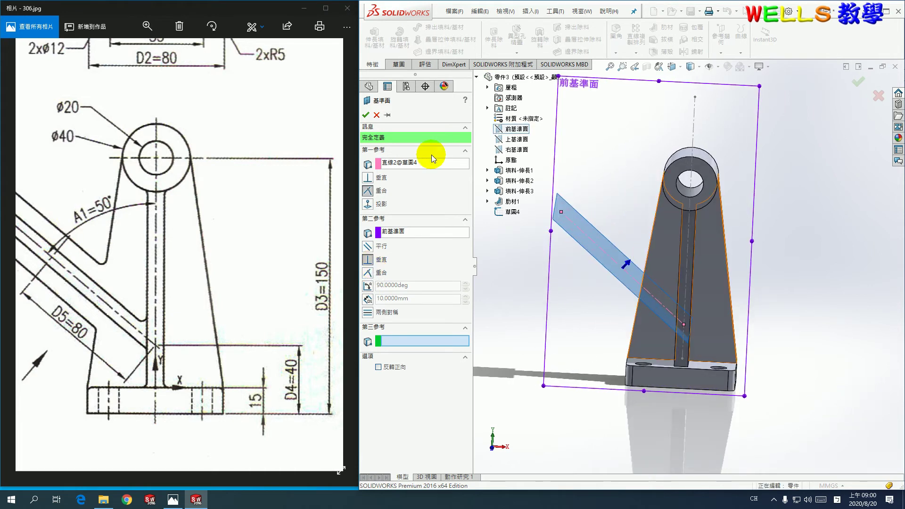
pyautogui.click(365, 114)
pyautogui.click(818, 245)
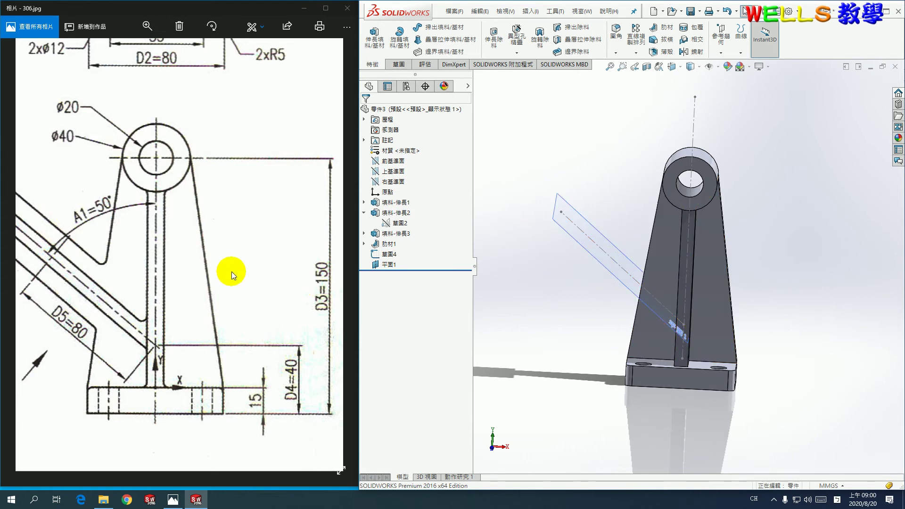
# - Pan the reference drawing to bring View A into sight
pyautogui.moveTo(244, 148); pyautogui.dragTo(263, 263)
pyautogui.moveTo(287, 188); pyautogui.dragTo(287, 357)
pyautogui.moveTo(299, 283); pyautogui.dragTo(157, 252)
pyautogui.moveTo(297, 249); pyautogui.dragTo(217, 273)
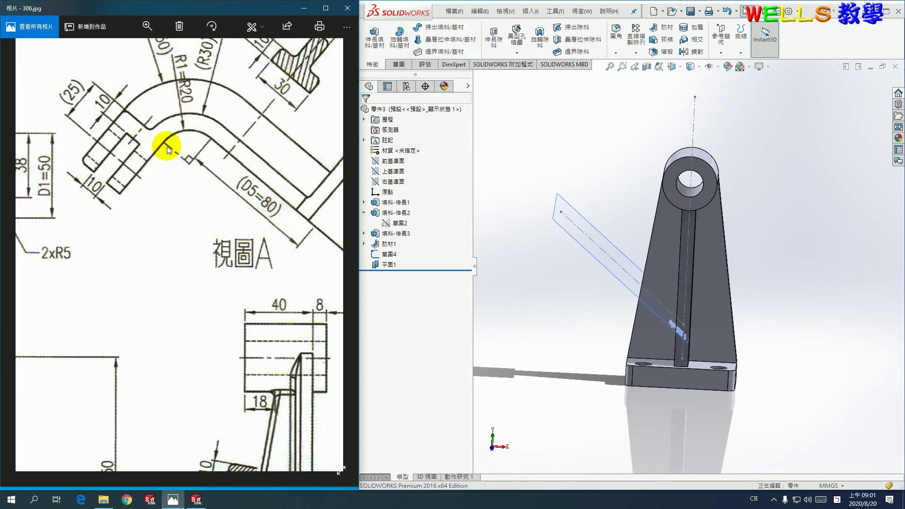
# - Start a sketch on 平面1 and project the angled line's endpoint into it
pyautogui.click(578, 138)
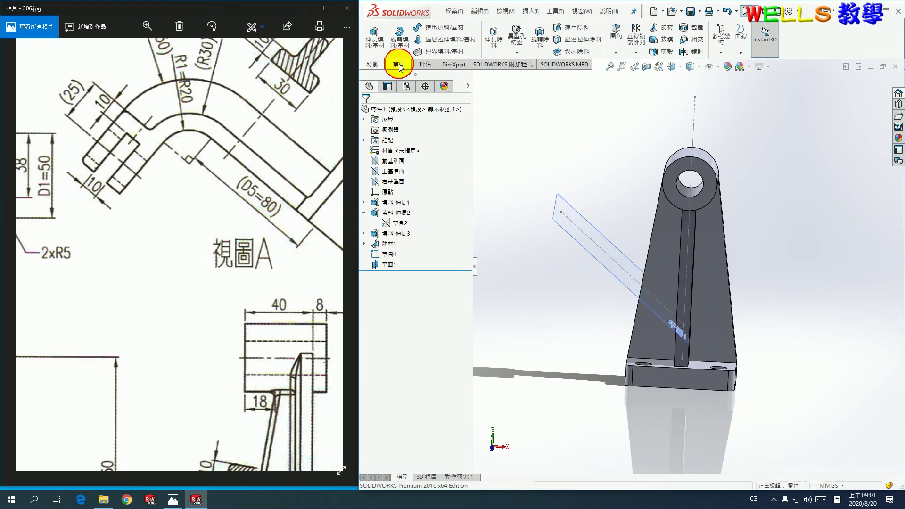
pyautogui.click(399, 65)
pyautogui.click(369, 33)
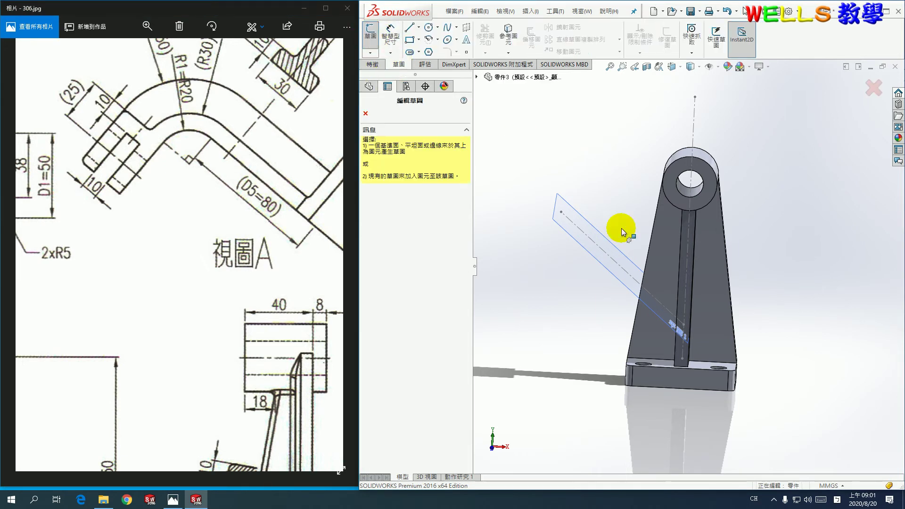
pyautogui.click(596, 247)
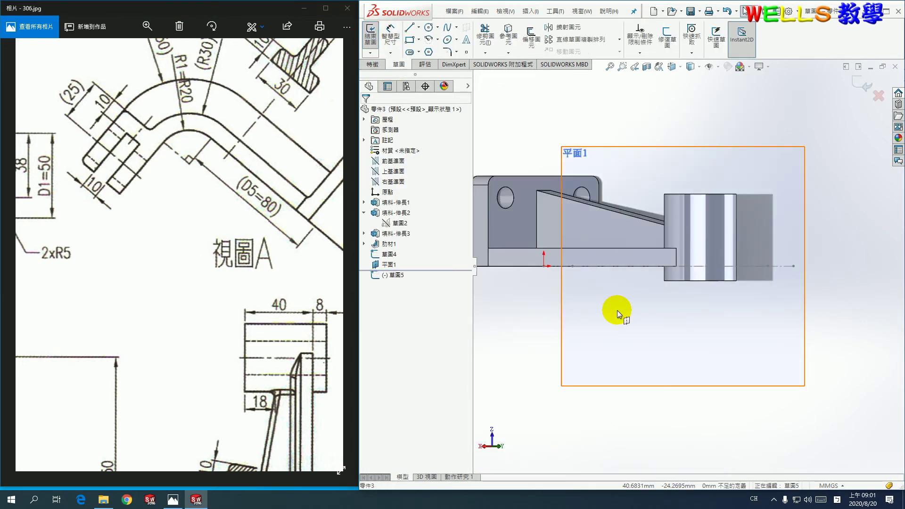
pyautogui.moveTo(617, 310); pyautogui.dragTo(683, 361, button='middle')
pyautogui.scroll(-3, 630, 330)
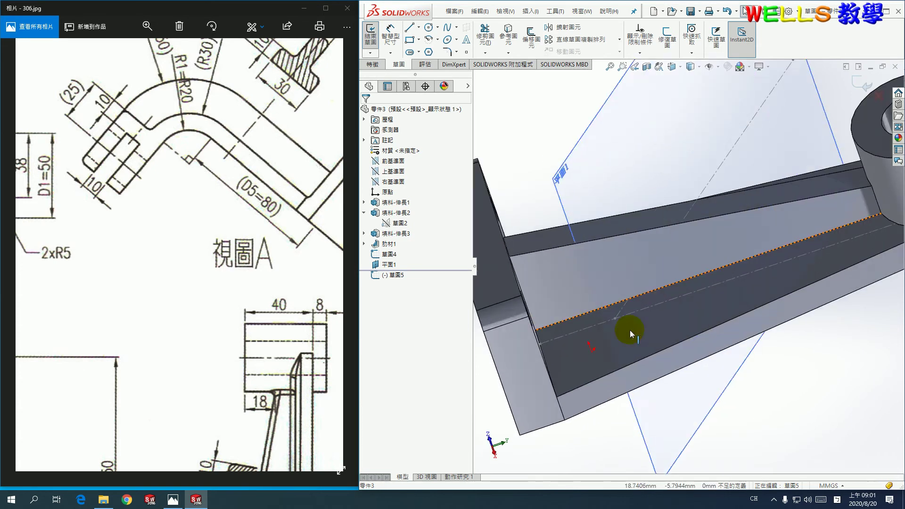
pyautogui.click(504, 37)
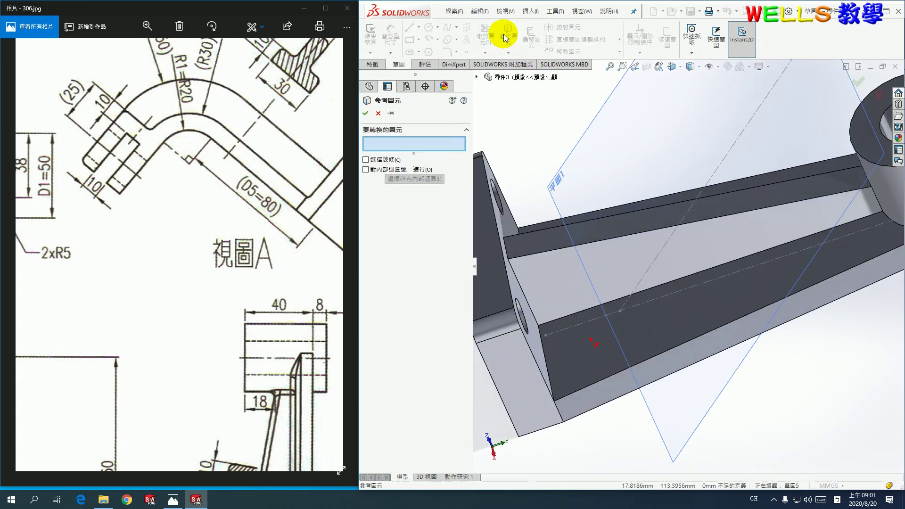
pyautogui.click(620, 311)
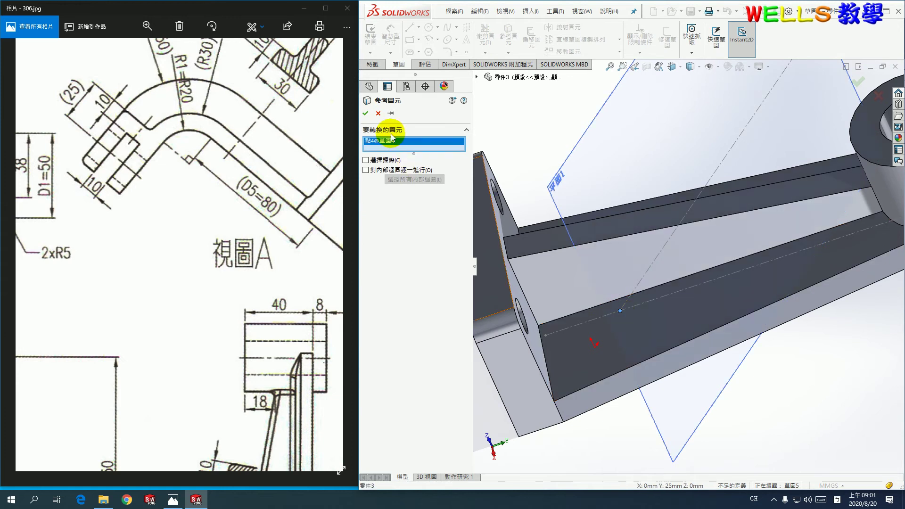
pyautogui.click(366, 113)
pyautogui.moveTo(684, 235); pyautogui.dragTo(697, 241, button='middle')
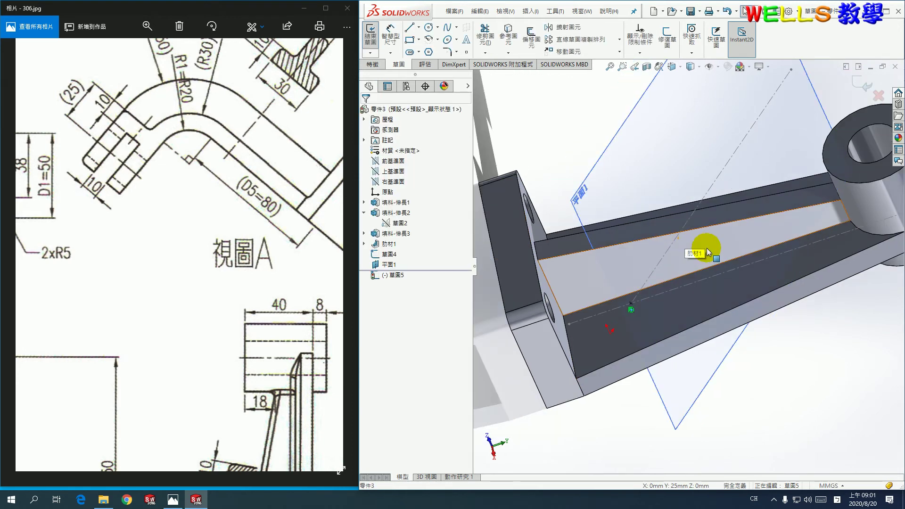
# - Face the sketch plane and draw a straight line from the projected point ending in a tangent arc
pyautogui.rightClick(393, 278)
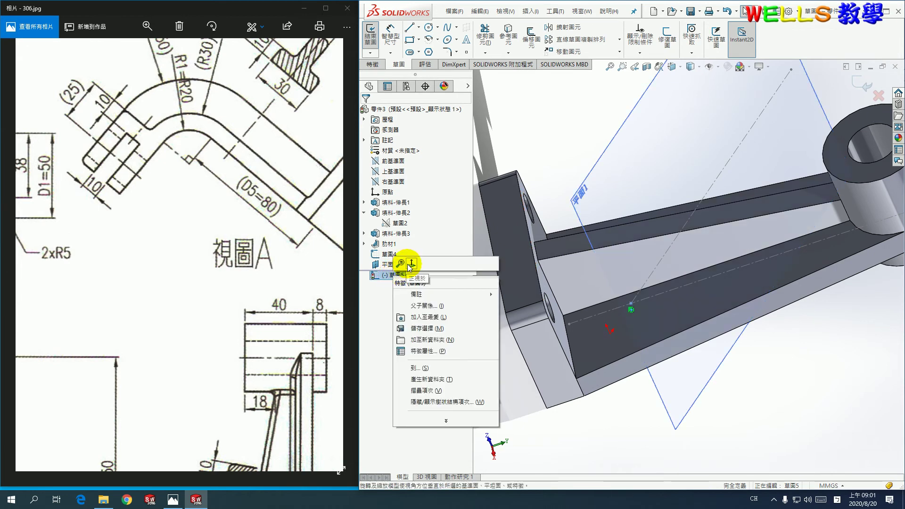
pyautogui.click(468, 279)
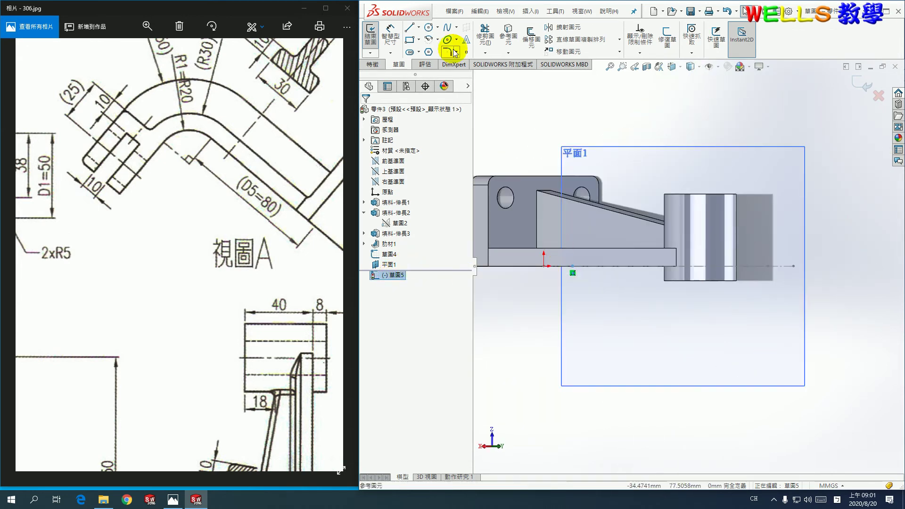
pyautogui.click(409, 29)
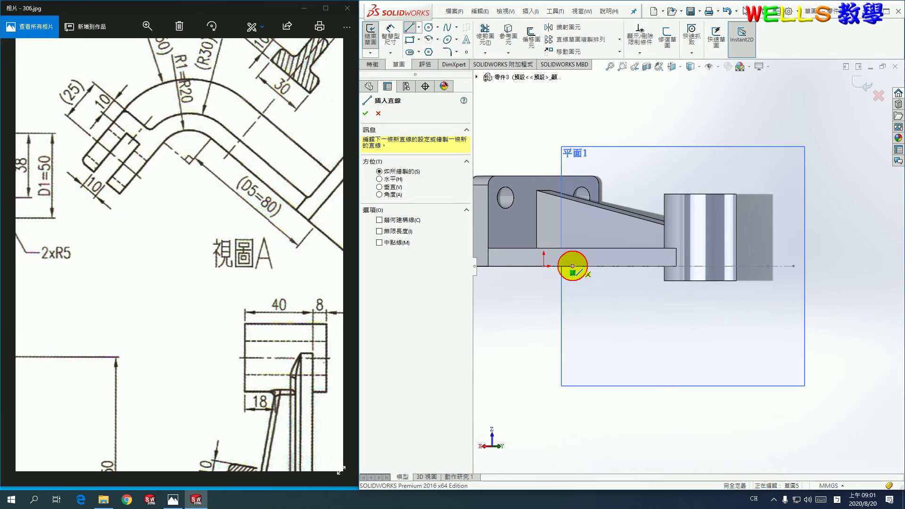
pyautogui.click(572, 266)
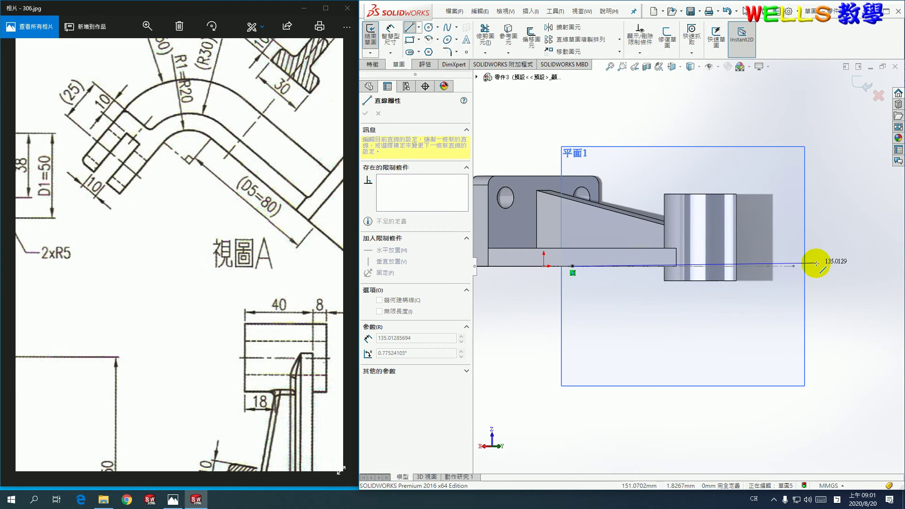
pyautogui.click(816, 265)
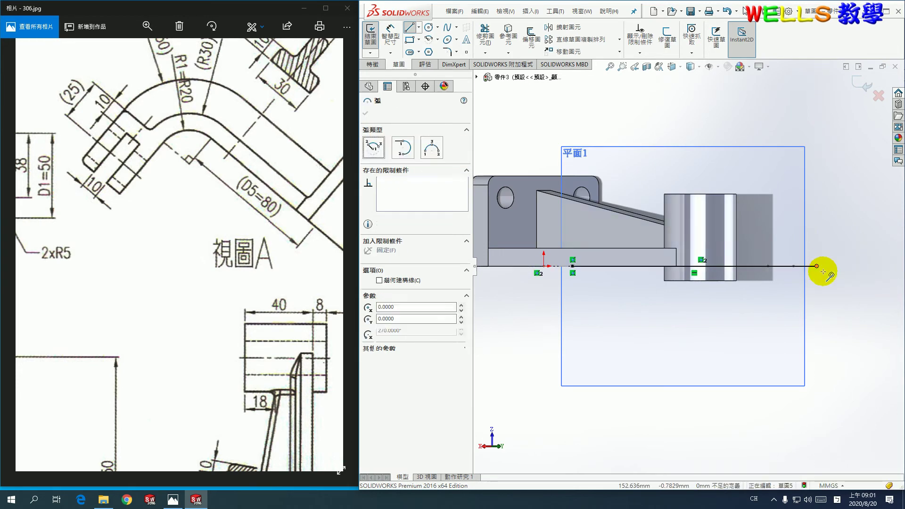
pyautogui.click(852, 303)
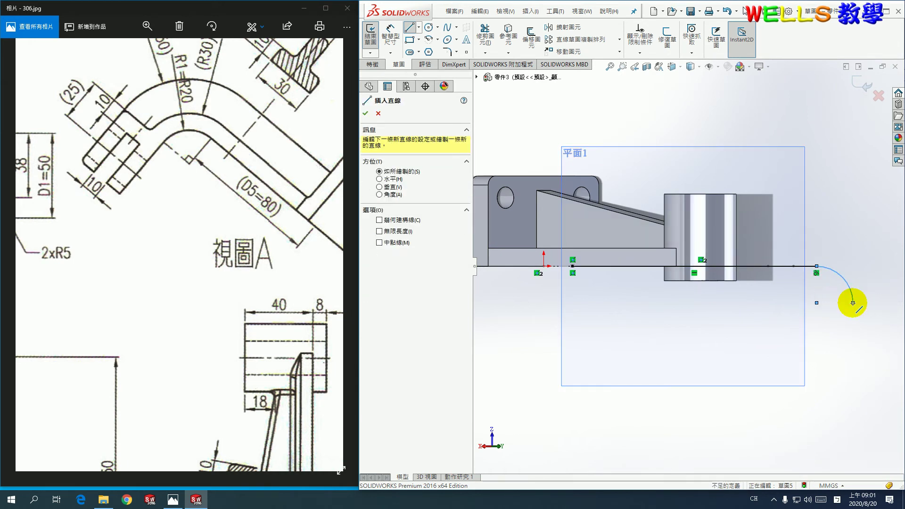
pyautogui.press('Escape')
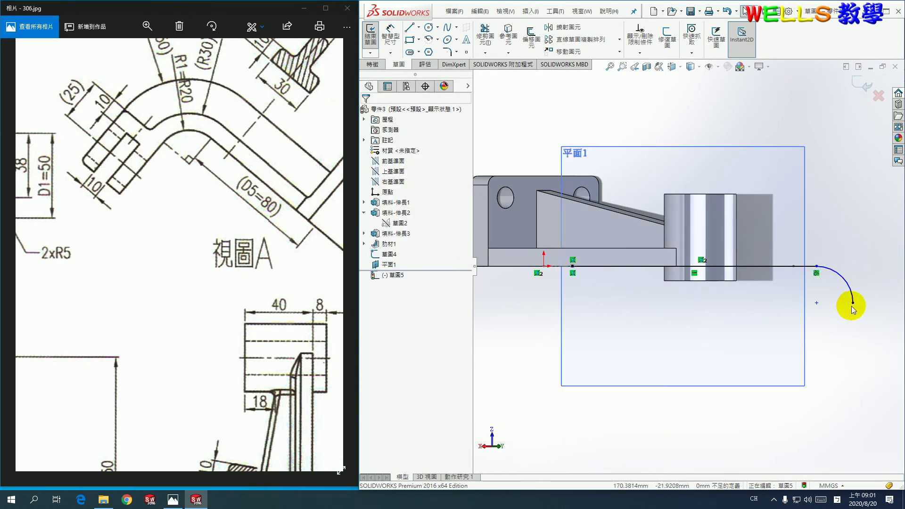
# - Make the arc's end point and centre point horizontal to each other
pyautogui.click(852, 304)
pyautogui.keyDown('ctrl'); pyautogui.click(818, 303); pyautogui.keyUp('ctrl')
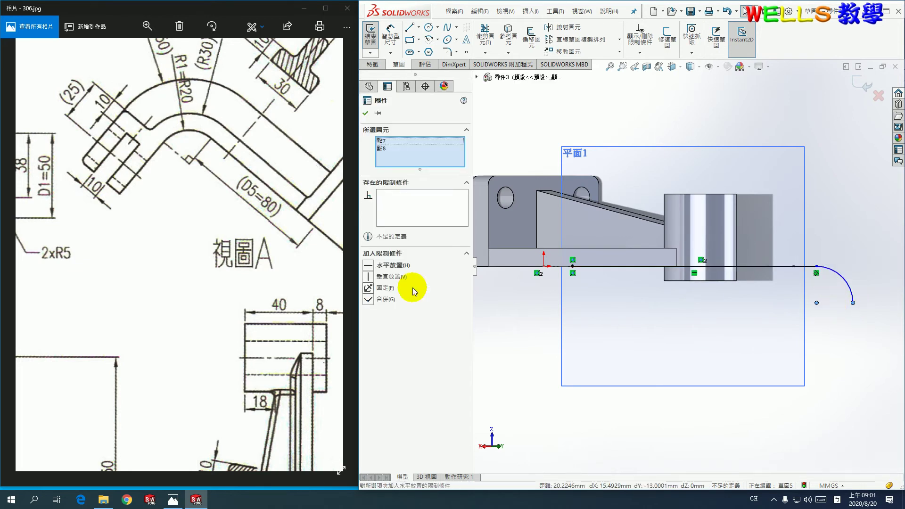
pyautogui.click(368, 267)
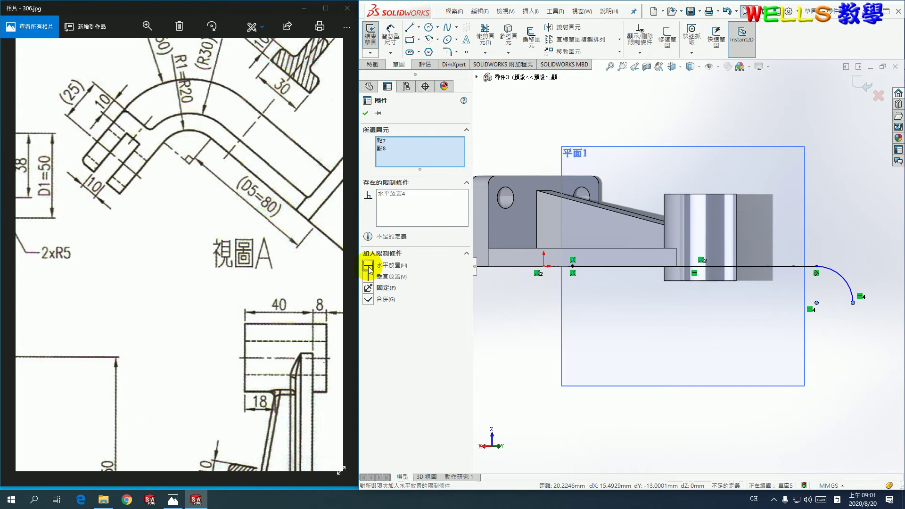
pyautogui.click(835, 224)
# - Dimension the straight path line to 80 mm
pyautogui.click(390, 37)
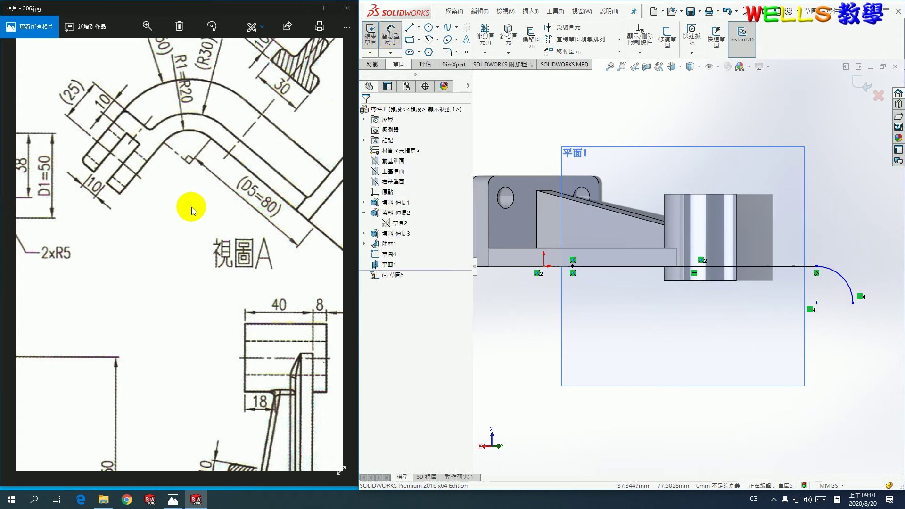
pyautogui.click(756, 266)
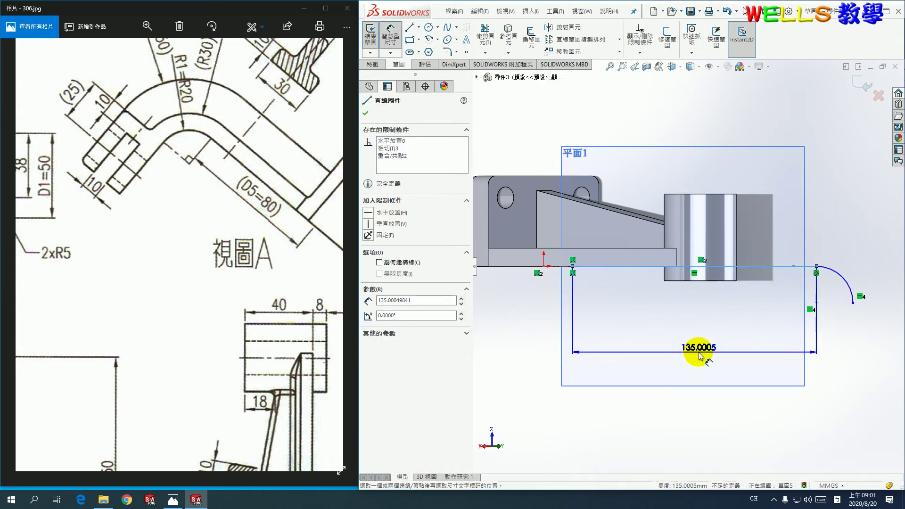
pyautogui.click(692, 343)
pyautogui.write('80')
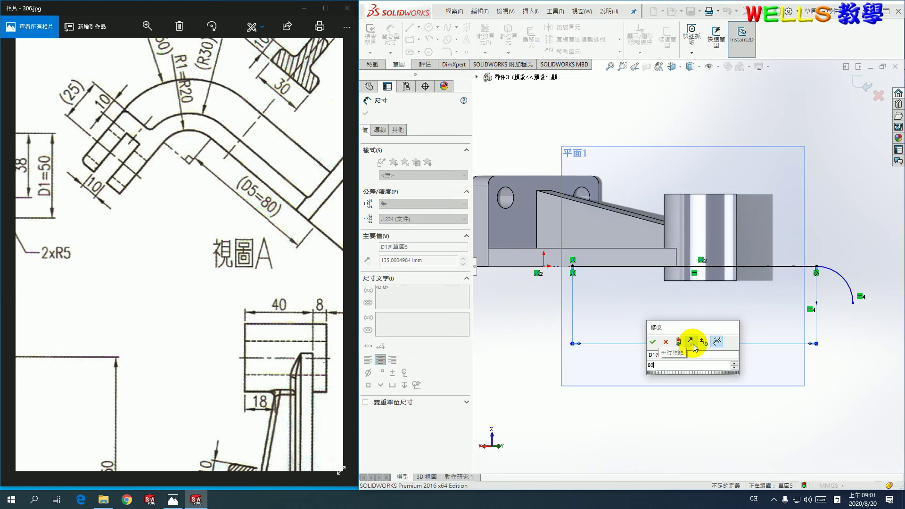
pyautogui.press('Return')
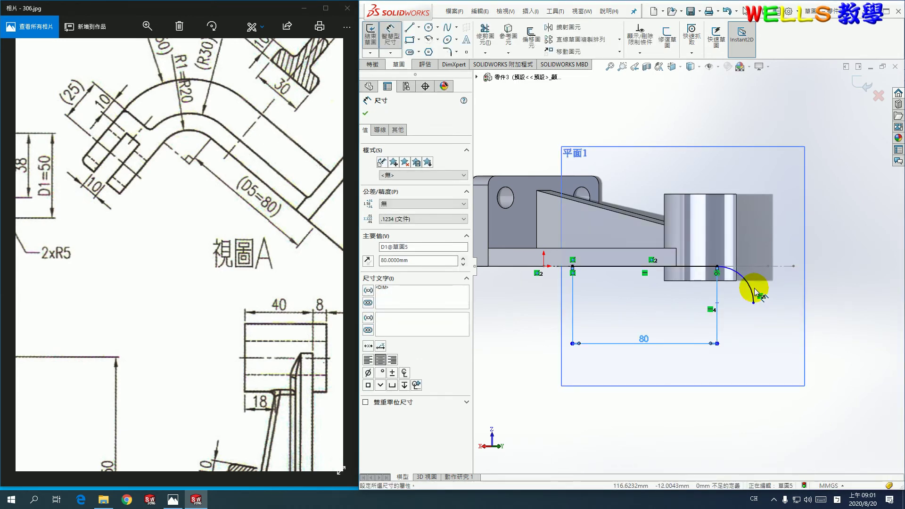
# - Give the arc an R20 radius, exit the sketch, and switch to isometric view
pyautogui.click(752, 290)
pyautogui.click(780, 261)
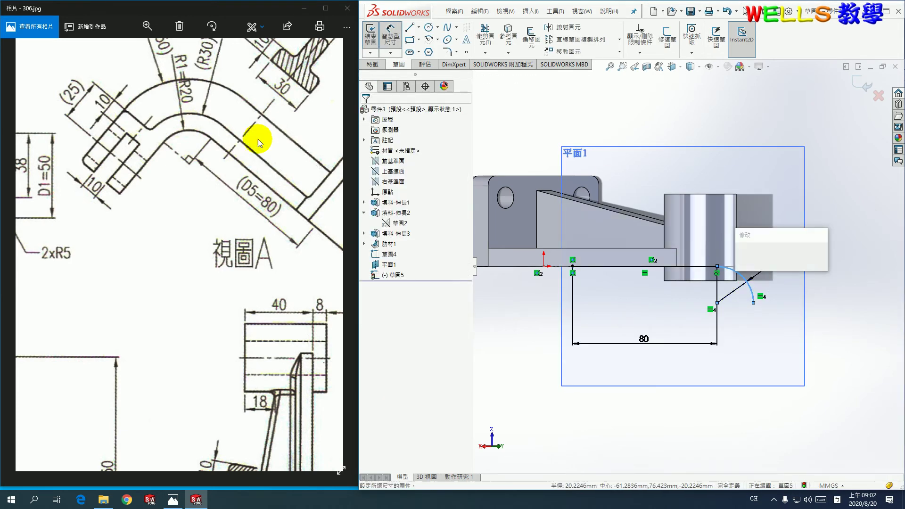
pyautogui.scroll(2, 212, 132)
pyautogui.scroll(2, 189, 151)
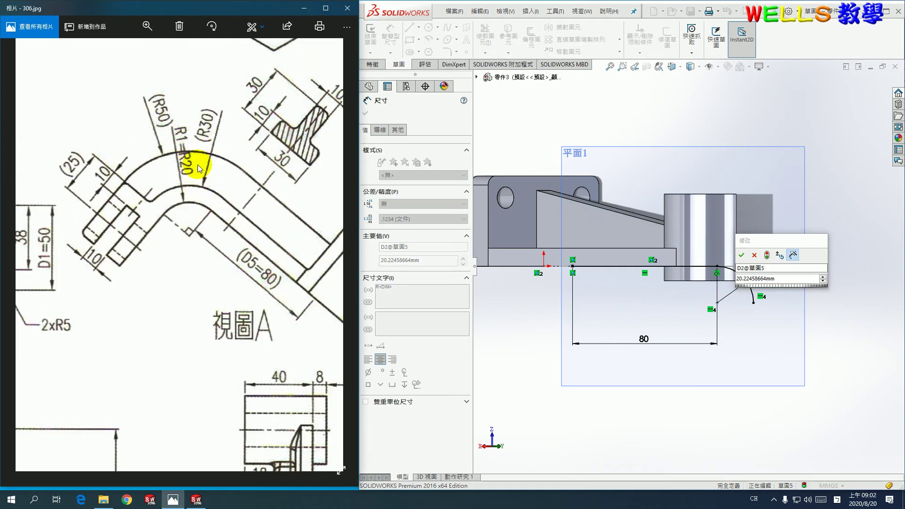
pyautogui.click(778, 279)
pyautogui.write('20')
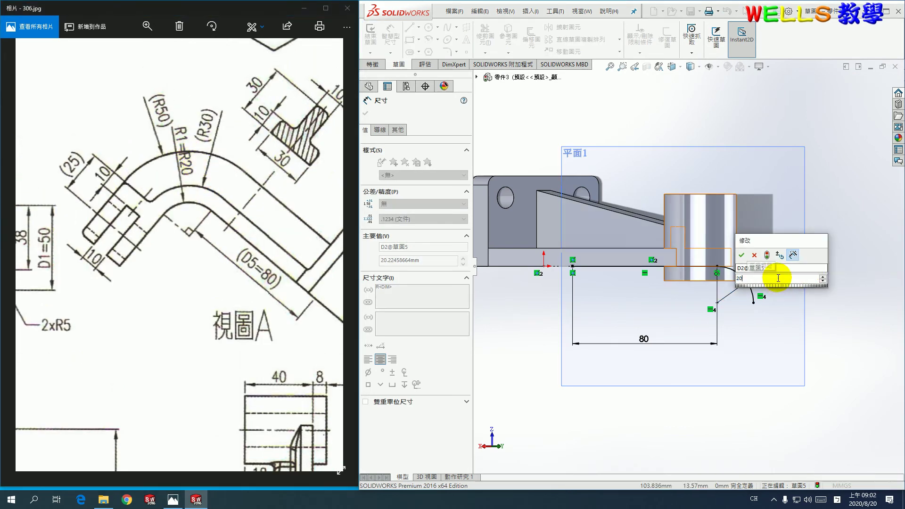
pyautogui.press('Return')
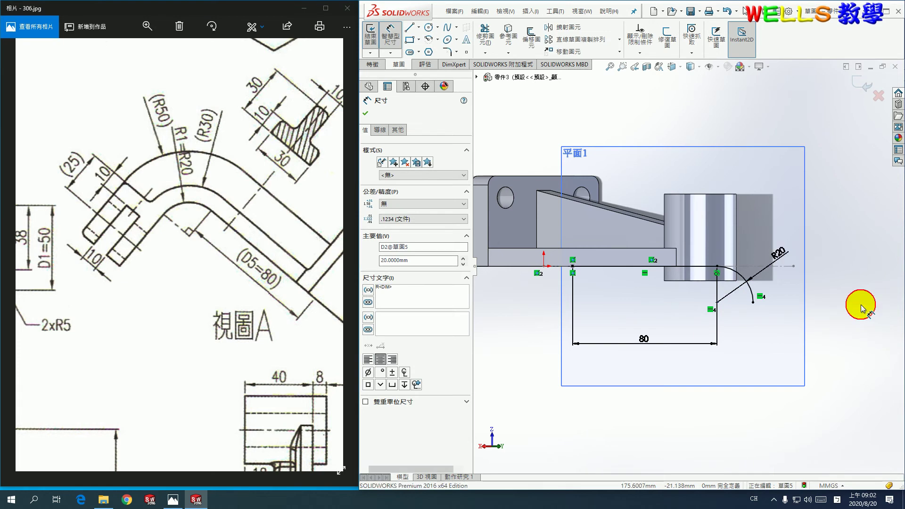
pyautogui.click(860, 303)
pyautogui.moveTo(831, 254); pyautogui.dragTo(844, 273, button='right')
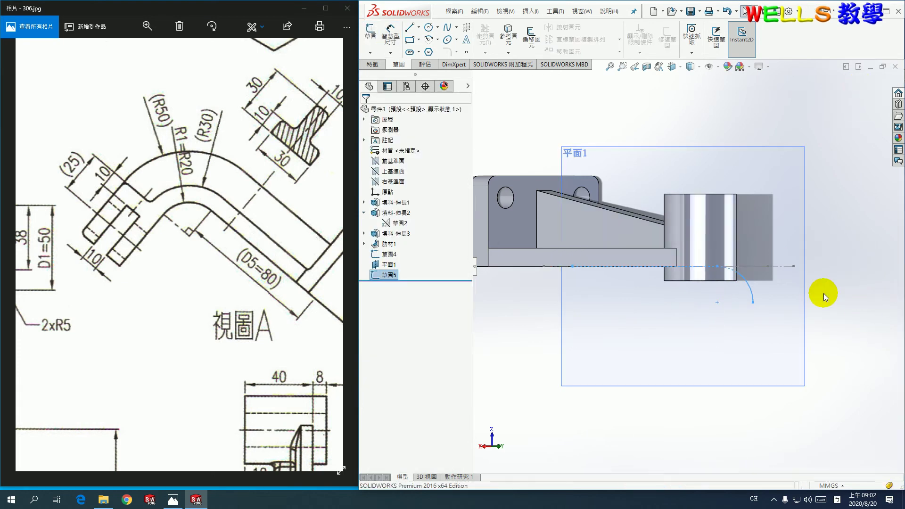
pyautogui.hotkey('ctrl', '7')
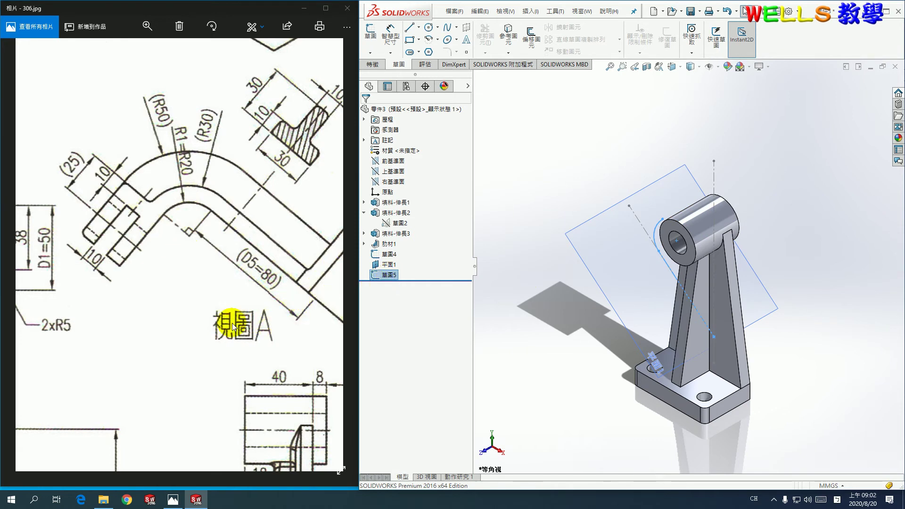
# - Create Plane2 perpendicular to the path line, passing through the path sketch's point
pyautogui.moveTo(270, 191); pyautogui.dragTo(212, 244)
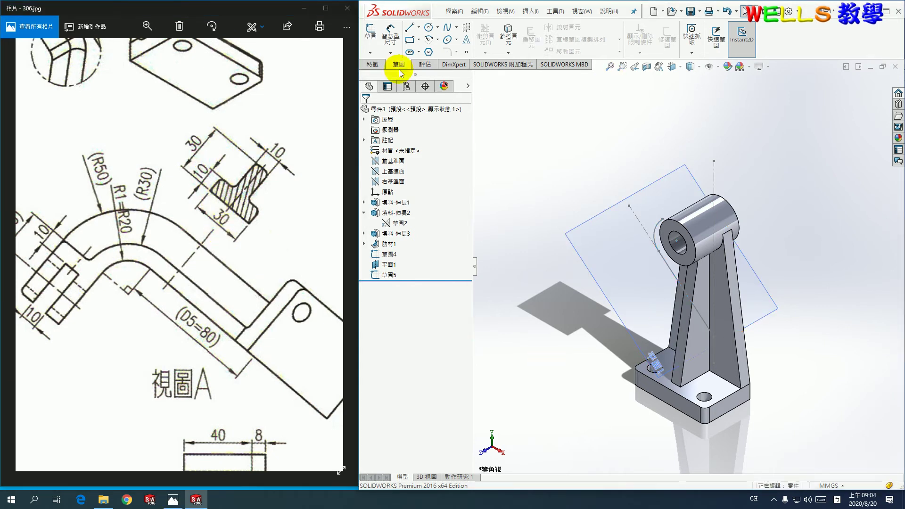
pyautogui.click(370, 65)
pyautogui.click(719, 53)
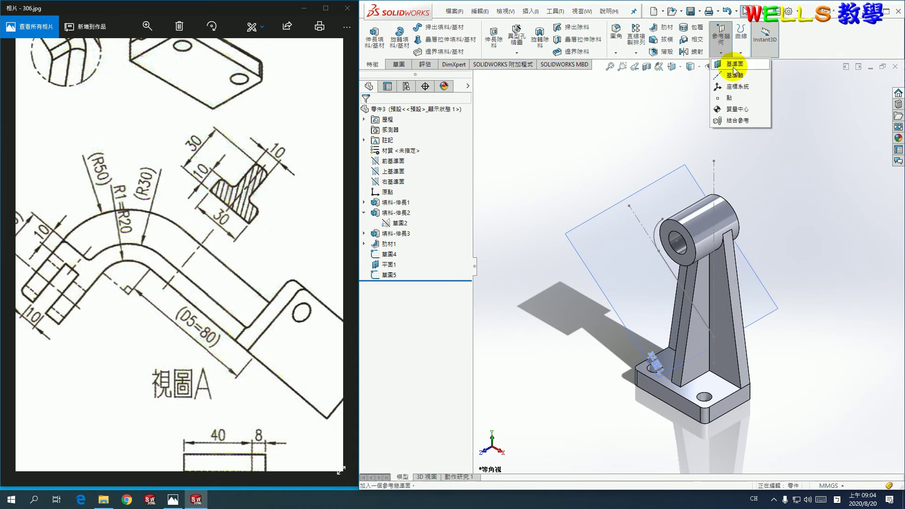
pyautogui.click(736, 64)
pyautogui.scroll(-2, 759, 372)
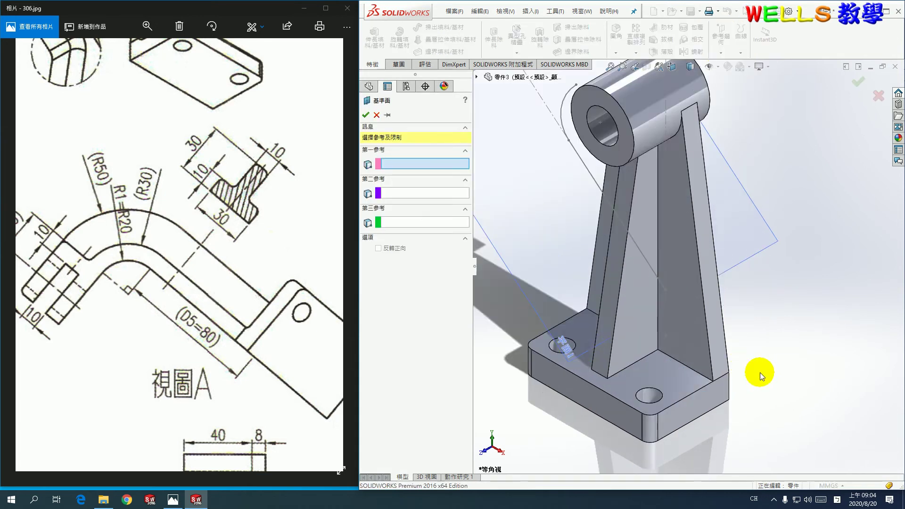
pyautogui.scroll(-2, 759, 372)
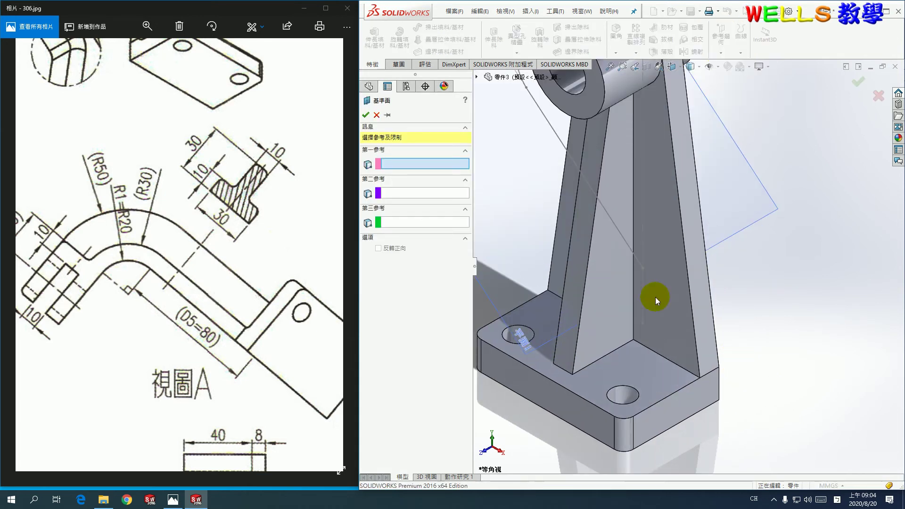
pyautogui.click(630, 245)
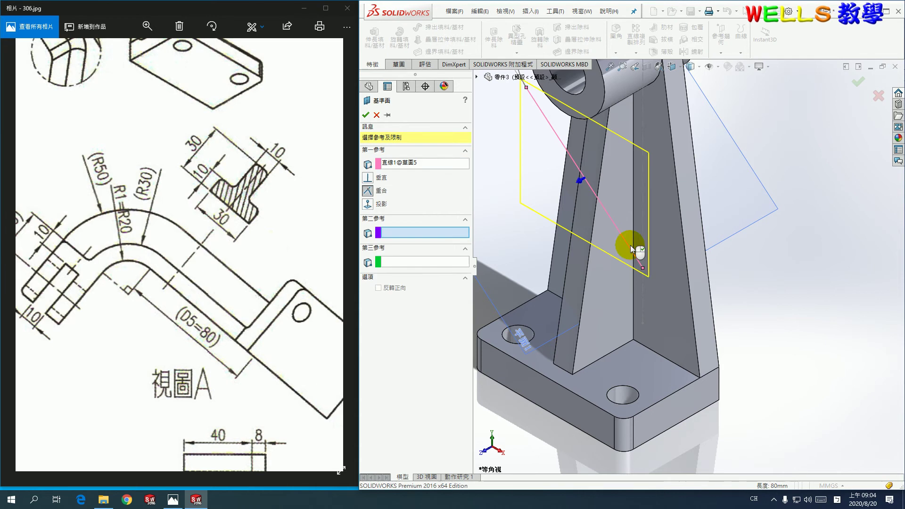
pyautogui.click(643, 267)
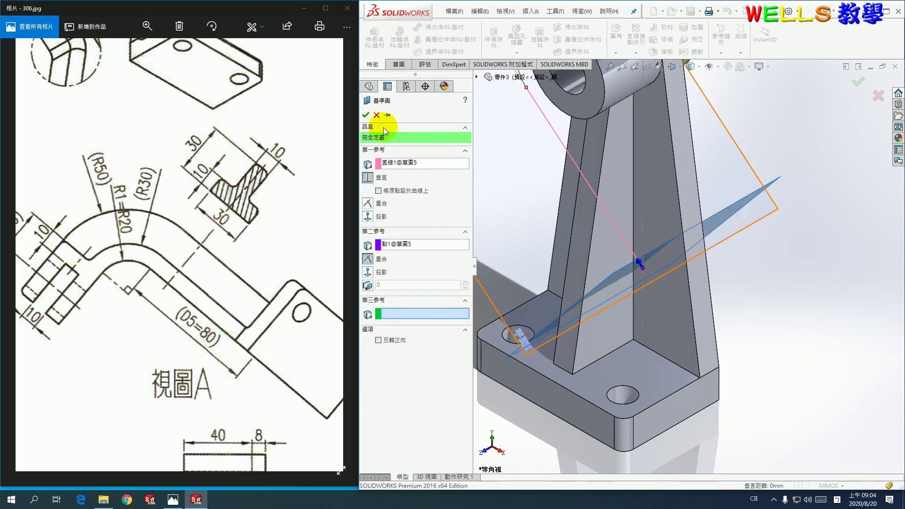
pyautogui.click(367, 117)
# - Start a sketch on 平面2 and draw a horizontal line about 80 long from the origin
pyautogui.click(398, 64)
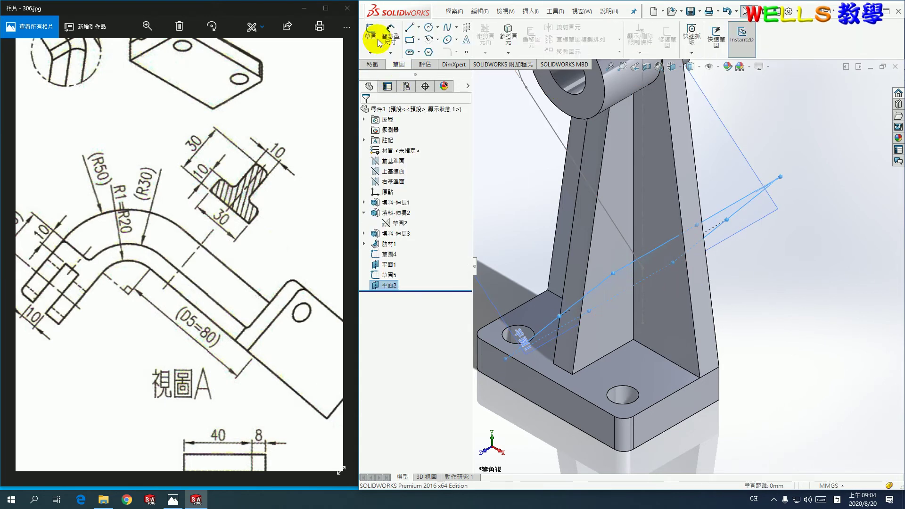
pyautogui.click(369, 32)
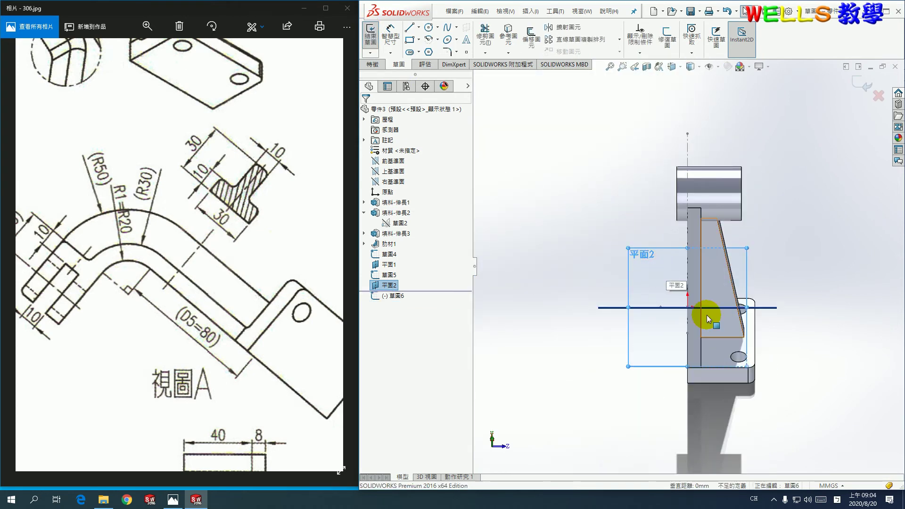
pyautogui.scroll(-5, 691, 305)
pyautogui.scroll(3, 741, 199)
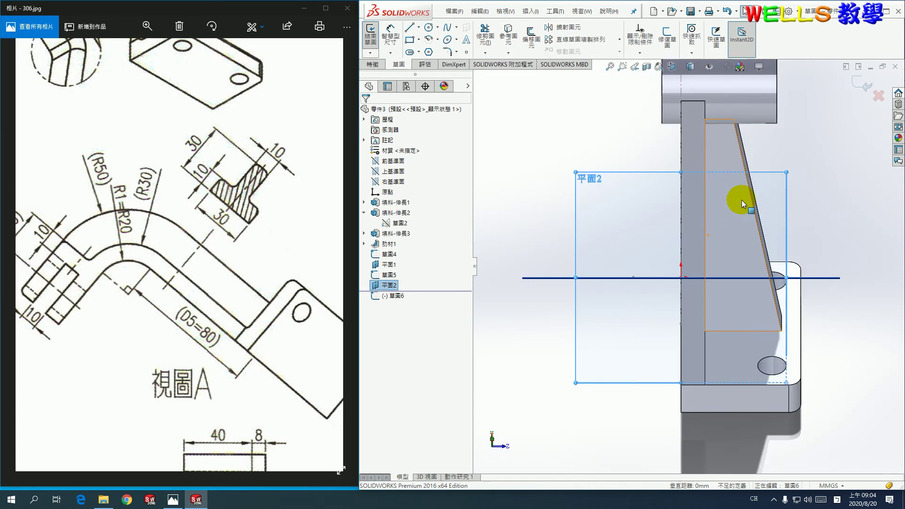
pyautogui.scroll(-1, 742, 200)
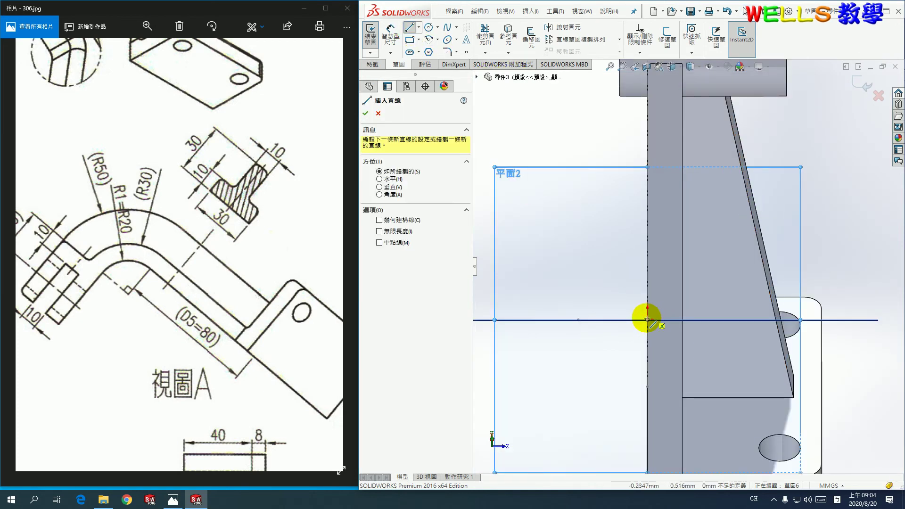
pyautogui.scroll(-3, 646, 322)
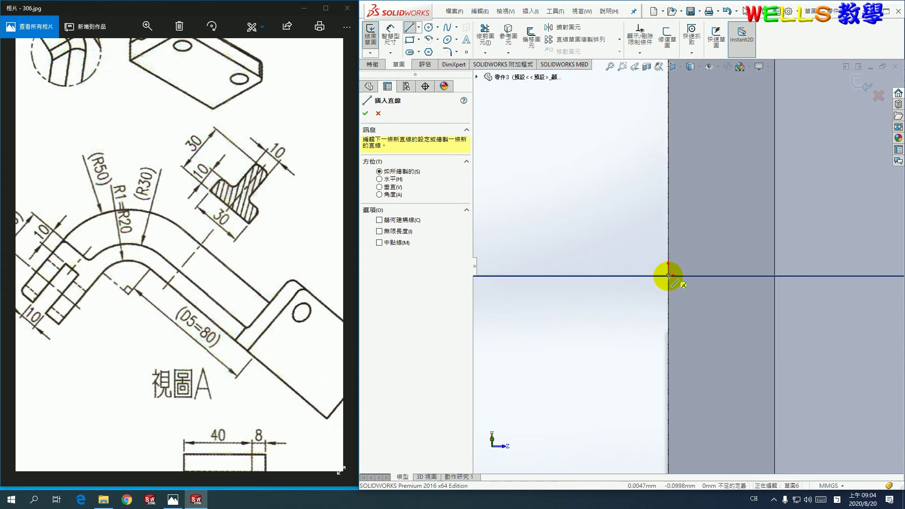
pyautogui.click(668, 276)
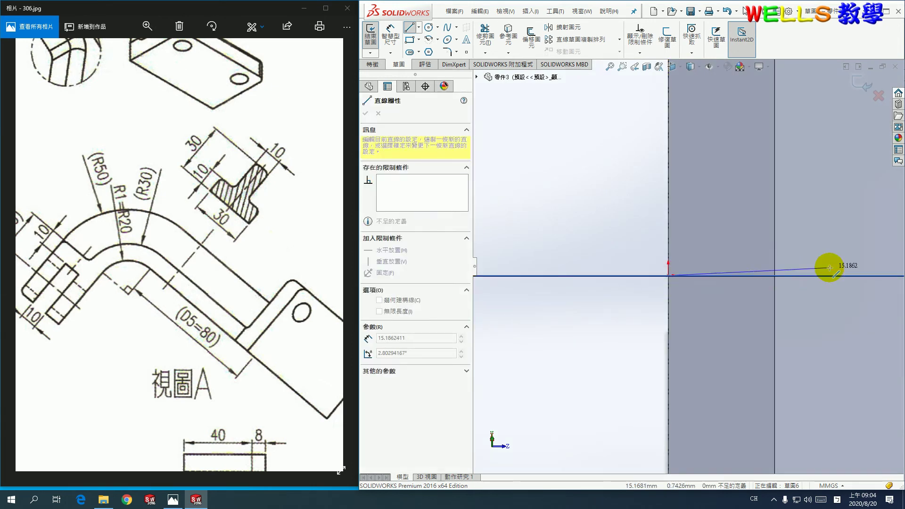
pyautogui.scroll(3, 828, 264)
pyautogui.scroll(2, 877, 273)
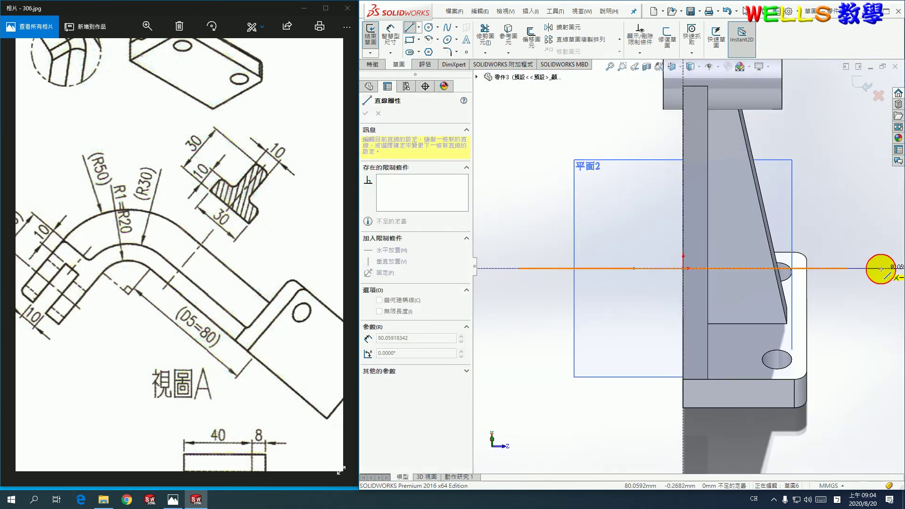
pyautogui.click(880, 269)
pyautogui.rightClick(873, 264)
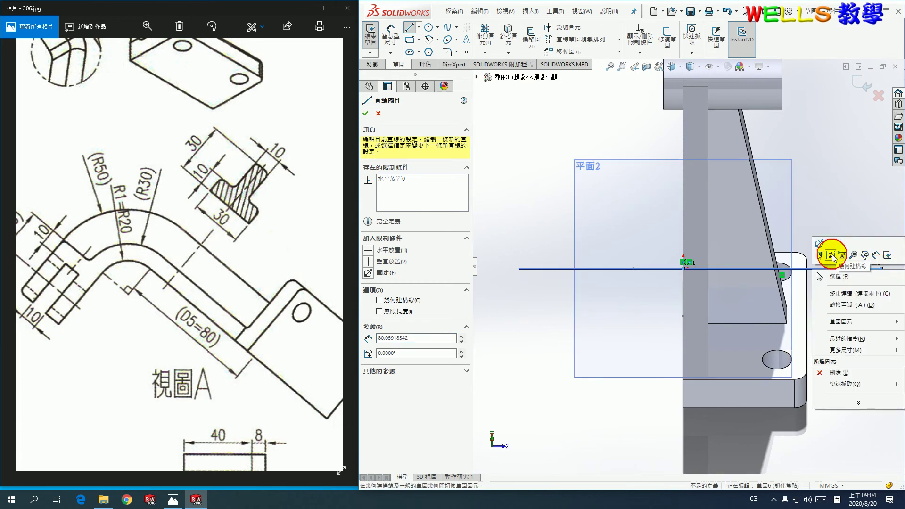
pyautogui.press('Escape')
# - Draw the stepped half T-section outline above the origin and box-select its lines for mirroring
pyautogui.click(411, 27)
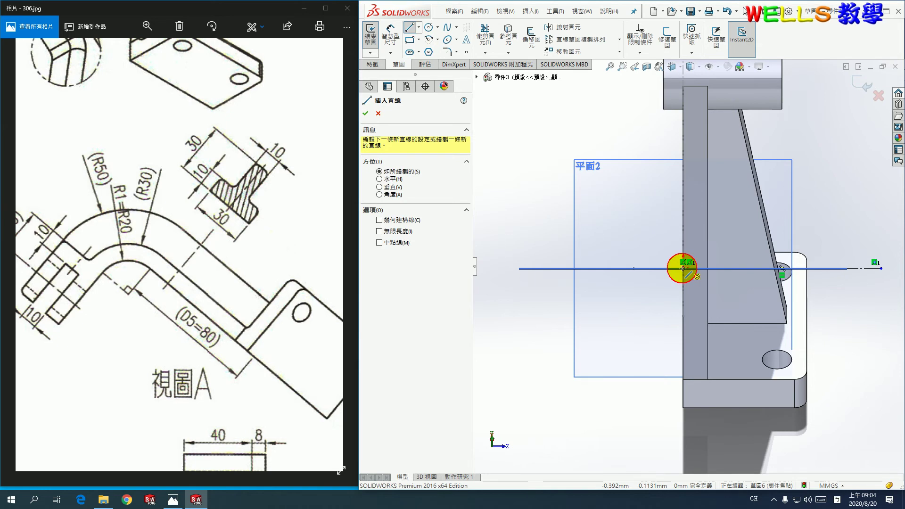
pyautogui.click(683, 268)
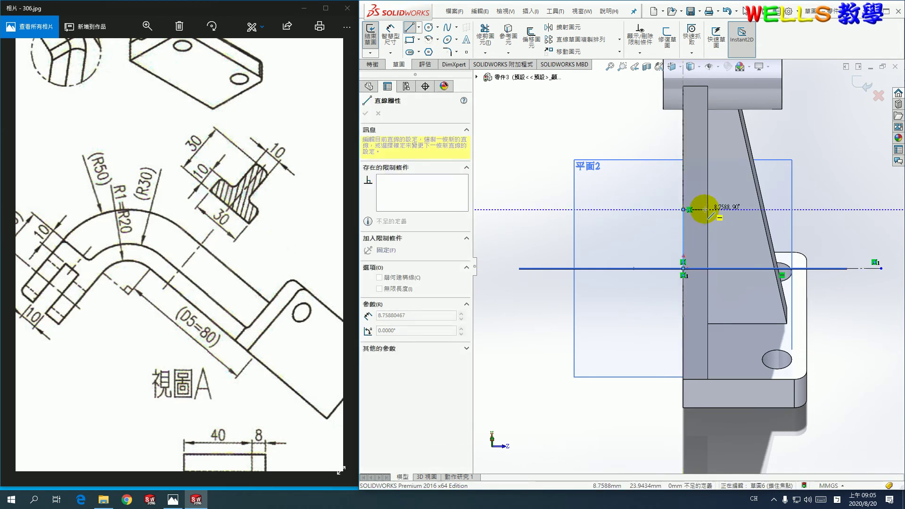
pyautogui.click(704, 209)
pyautogui.click(704, 243)
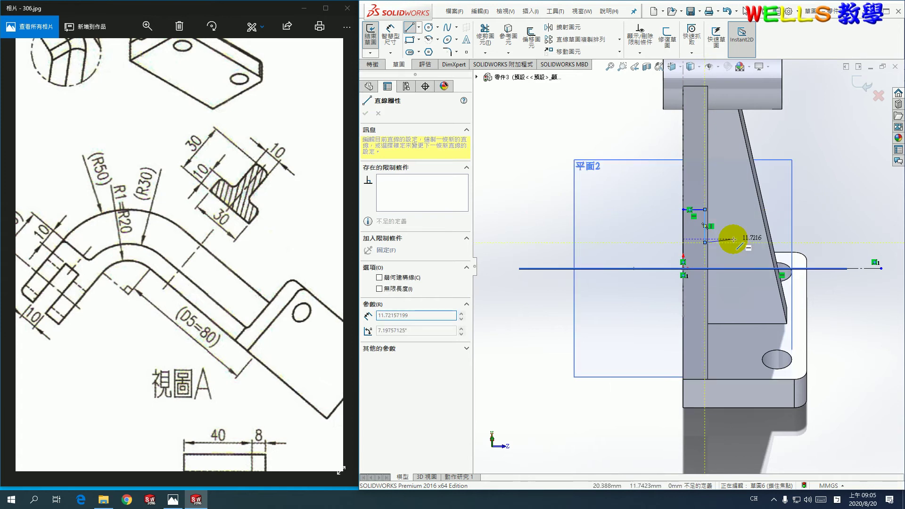
pyautogui.click(742, 242)
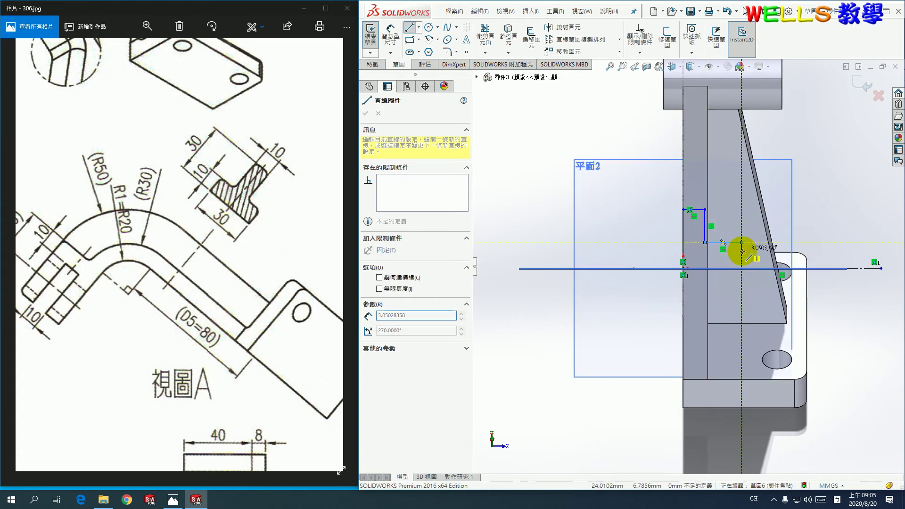
pyautogui.click(741, 275)
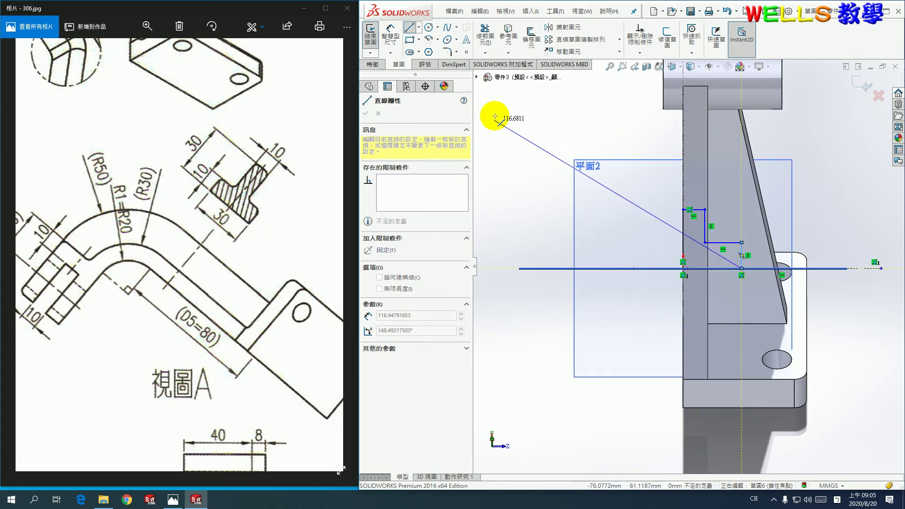
pyautogui.press('Escape')
pyautogui.click(575, 26)
pyautogui.moveTo(663, 195); pyautogui.dragTo(751, 292)
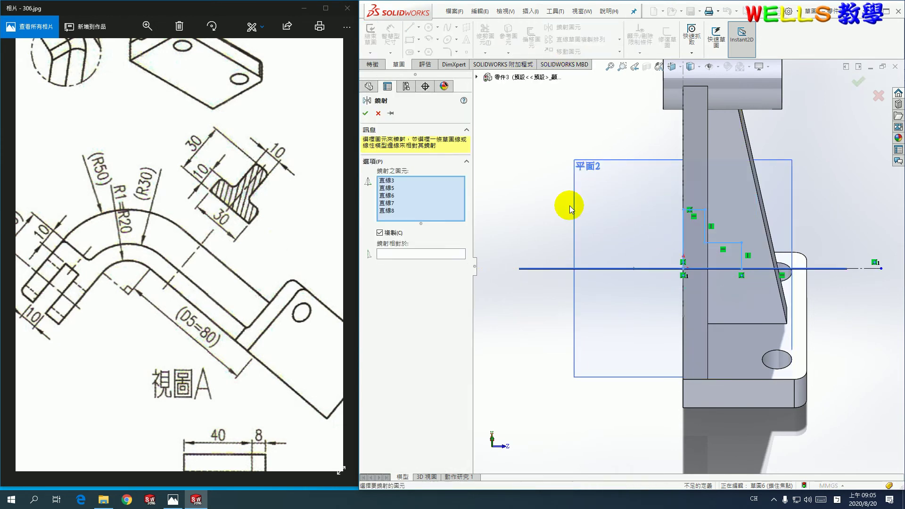
# - Mirror the T-section profile lines about the horizontal centreline
pyautogui.click(398, 253)
pyautogui.click(863, 268)
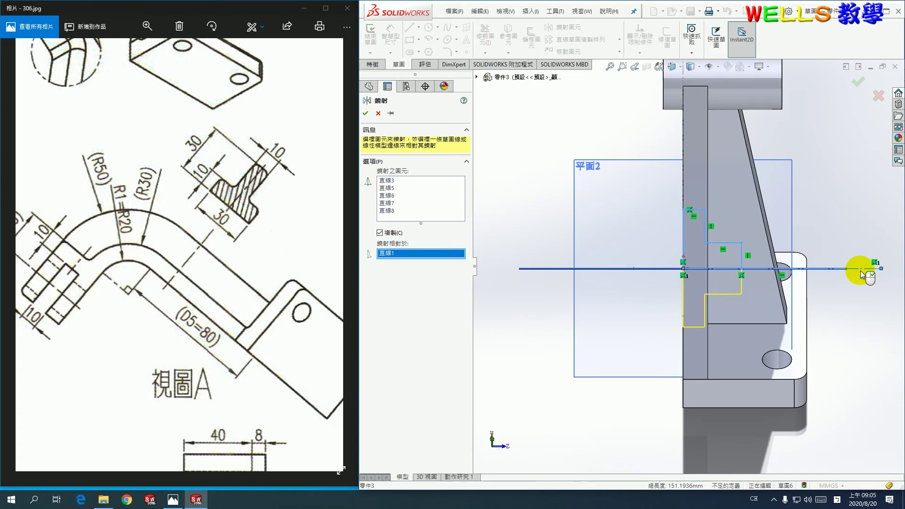
pyautogui.click(365, 113)
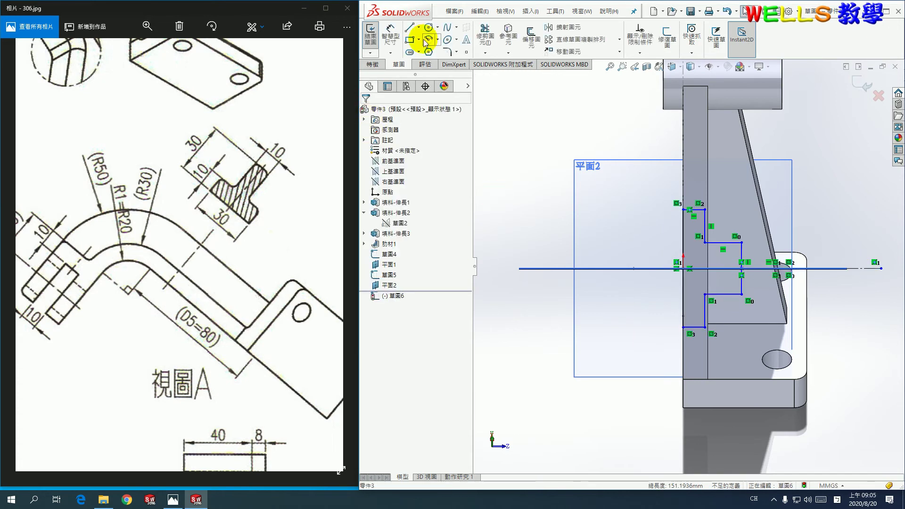
# - Dimension the flange height to 30 mm and the web thickness to 10 mm
pyautogui.click(394, 31)
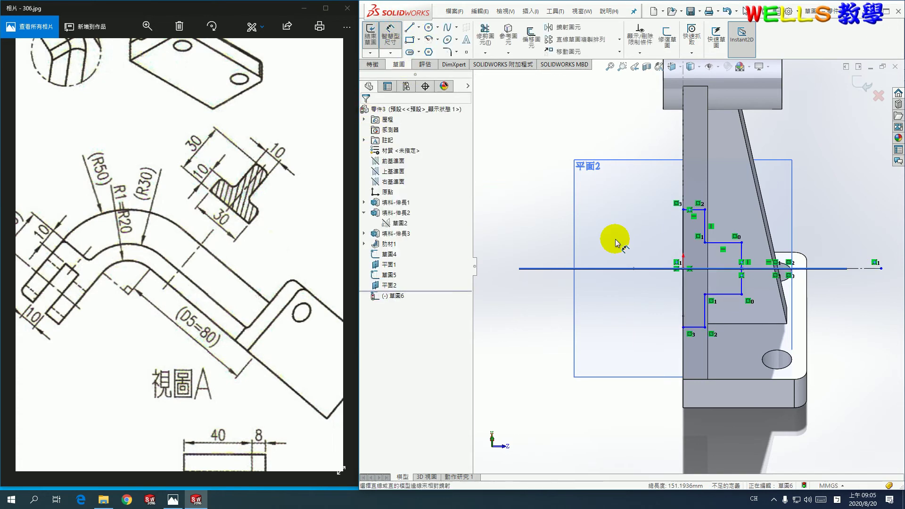
pyautogui.click(682, 235)
pyautogui.click(654, 244)
pyautogui.write('3')
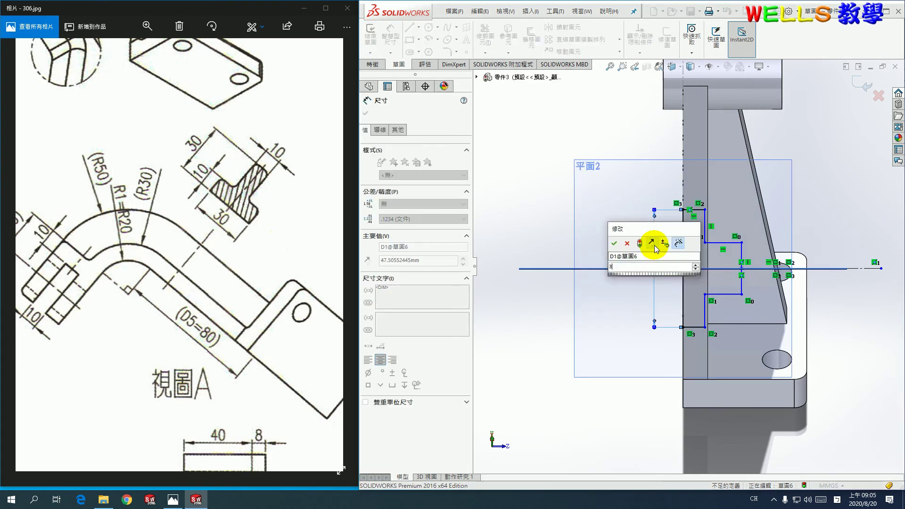
pyautogui.write('0')
pyautogui.press('Return')
pyautogui.scroll(-3, 706, 279)
pyautogui.scroll(-3, 709, 281)
pyautogui.scroll(-2, 708, 281)
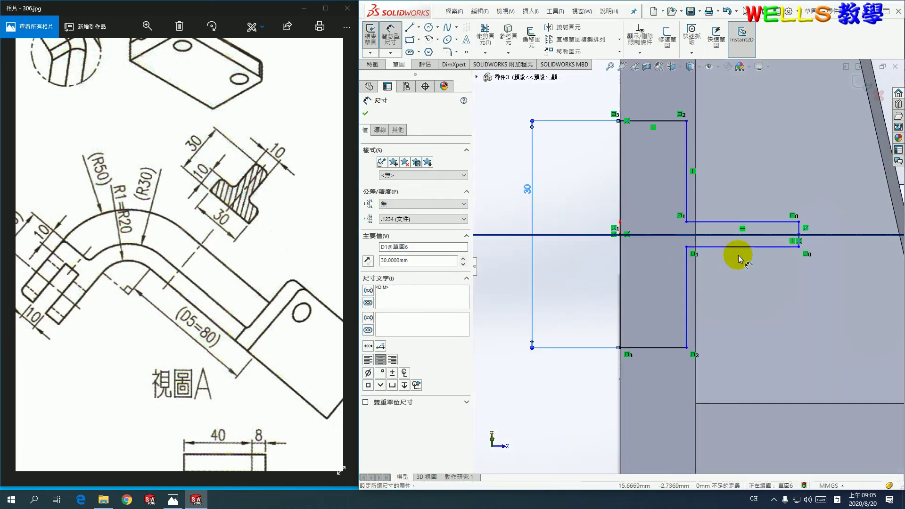
pyautogui.click(798, 231)
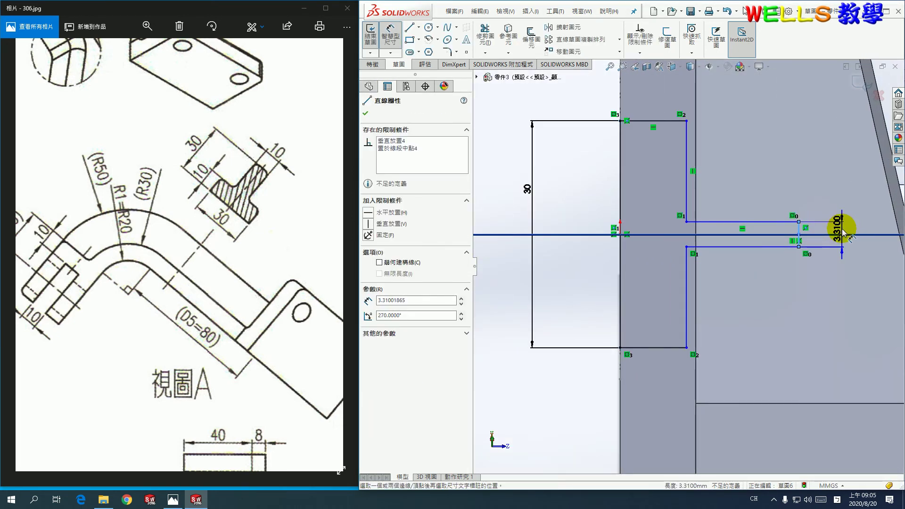
pyautogui.click(843, 233)
pyautogui.write('10')
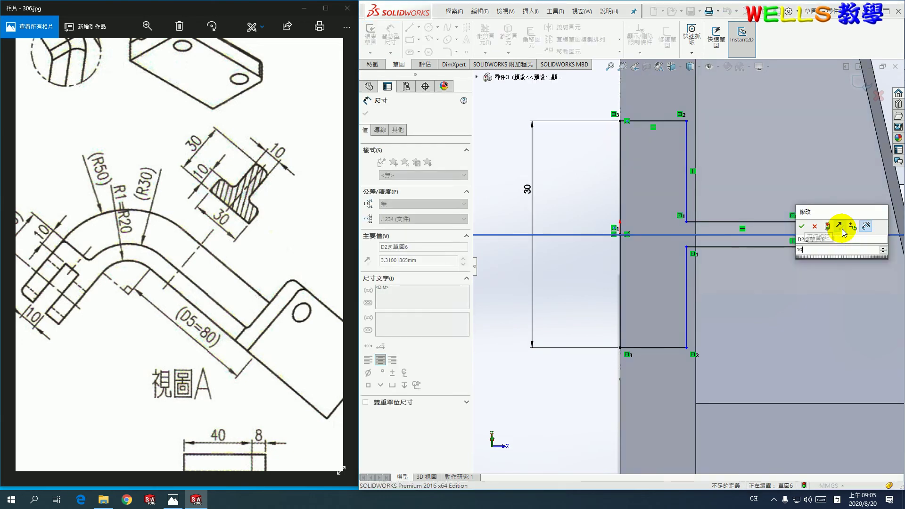
pyautogui.press('Return')
# - Dimension the flange thickness to 10 mm and the overall width to 30 mm
pyautogui.click(642, 124)
pyautogui.click(645, 104)
pyautogui.write('10')
pyautogui.press('Return')
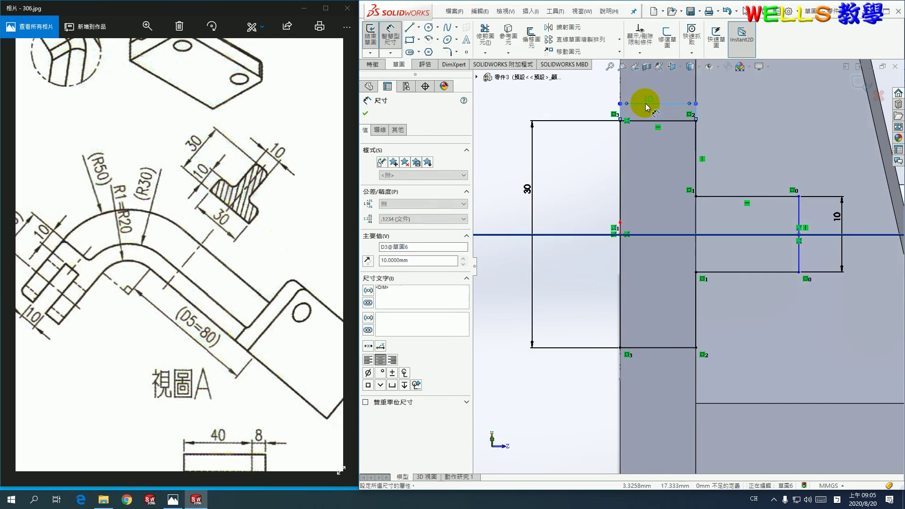
pyautogui.click(620, 170)
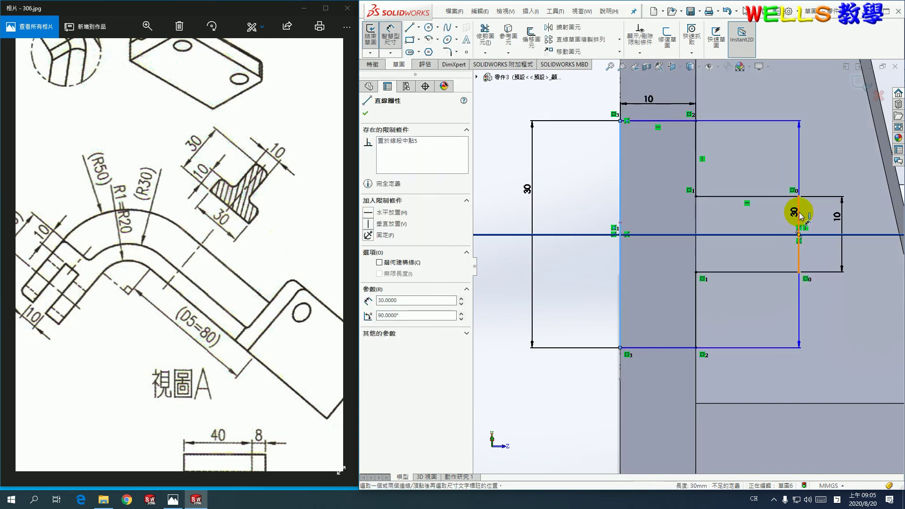
pyautogui.click(797, 211)
pyautogui.click(743, 375)
pyautogui.write('30')
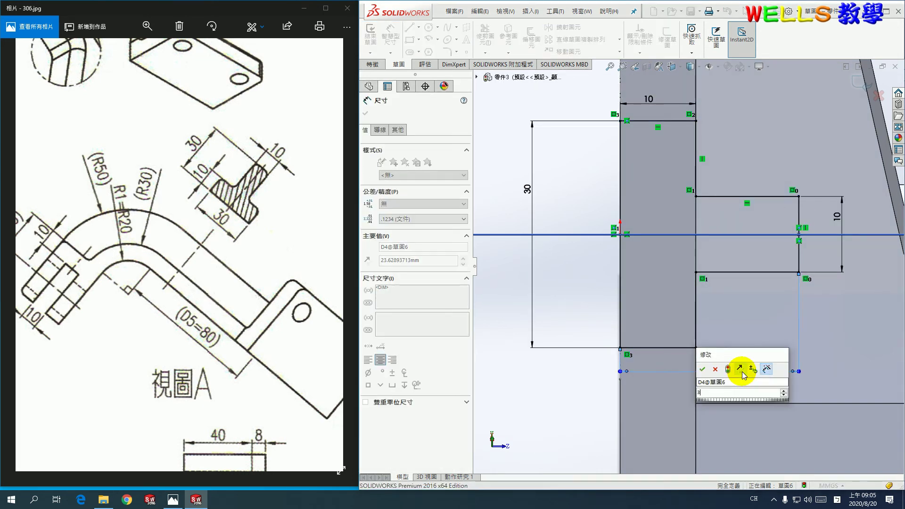
pyautogui.press('Return')
# - Fit the part in view and exit the profile sketch
pyautogui.press('z')
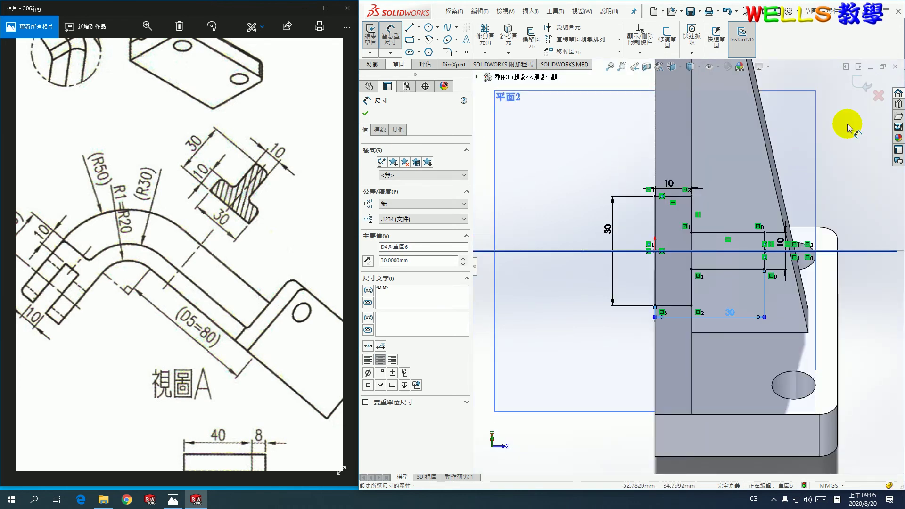
pyautogui.click(856, 82)
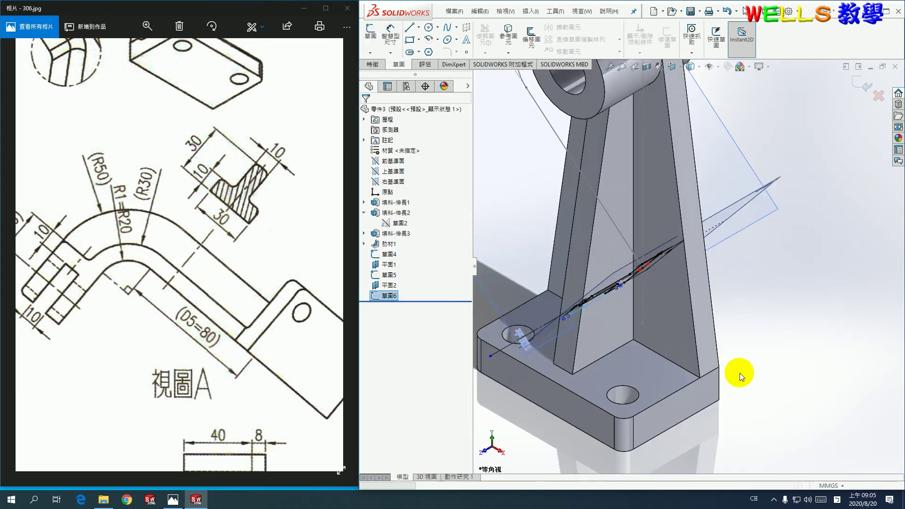
pyautogui.click(372, 64)
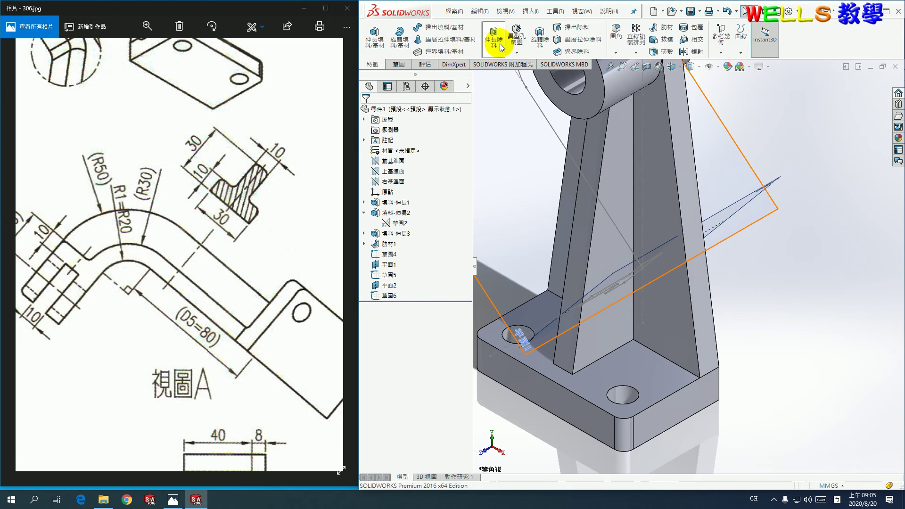
# - Sweep the Sketch6 T-section profile along the Sketch5 angled path
pyautogui.click(451, 31)
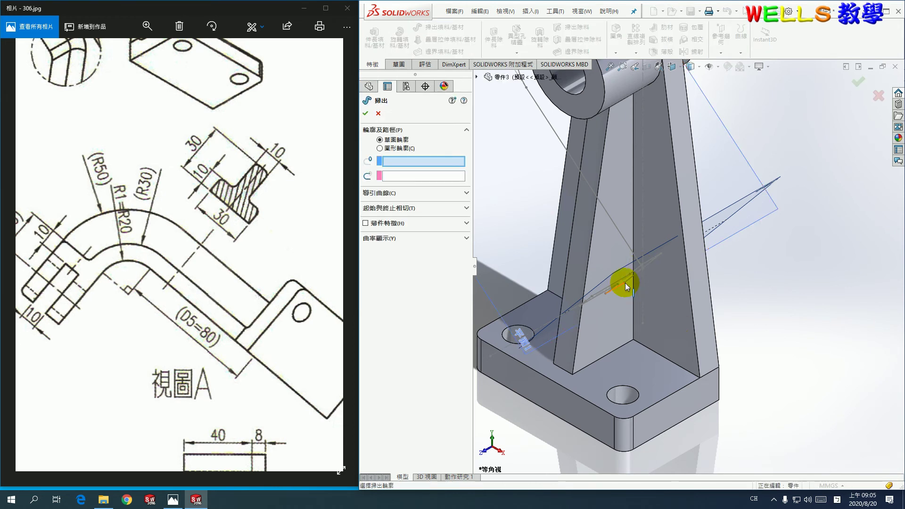
pyautogui.scroll(-5, 620, 279)
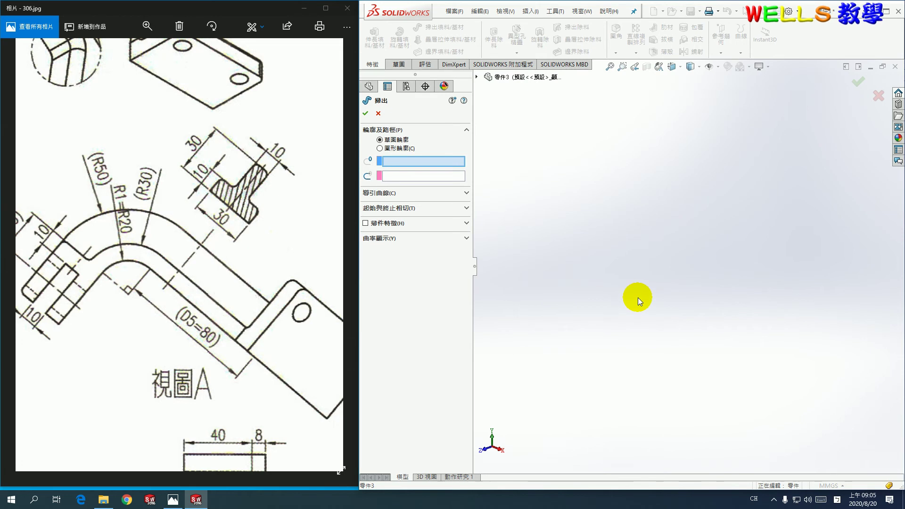
pyautogui.scroll(5, 638, 296)
pyautogui.scroll(-2, 728, 350)
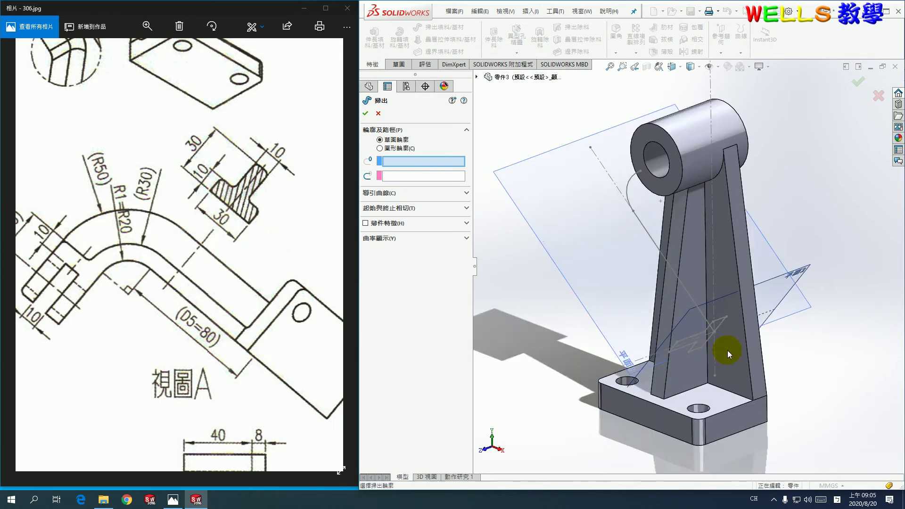
pyautogui.scroll(-3, 711, 333)
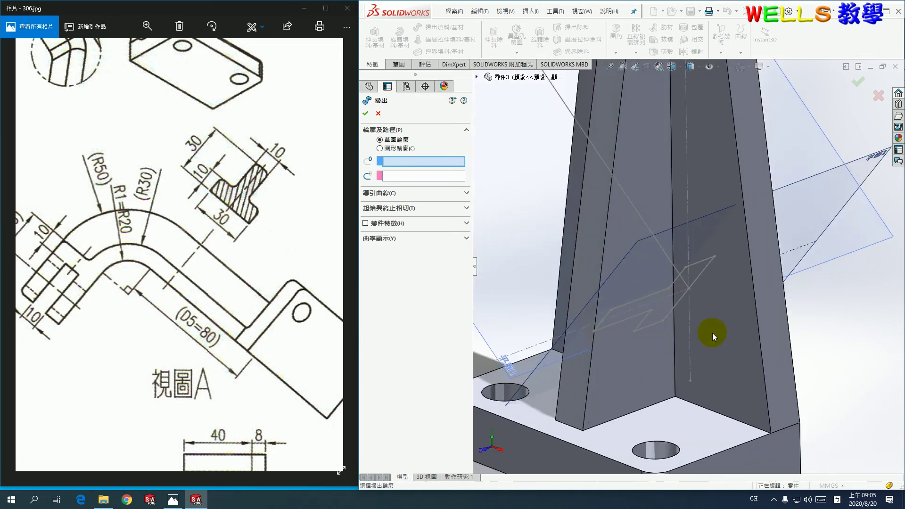
pyautogui.click(660, 293)
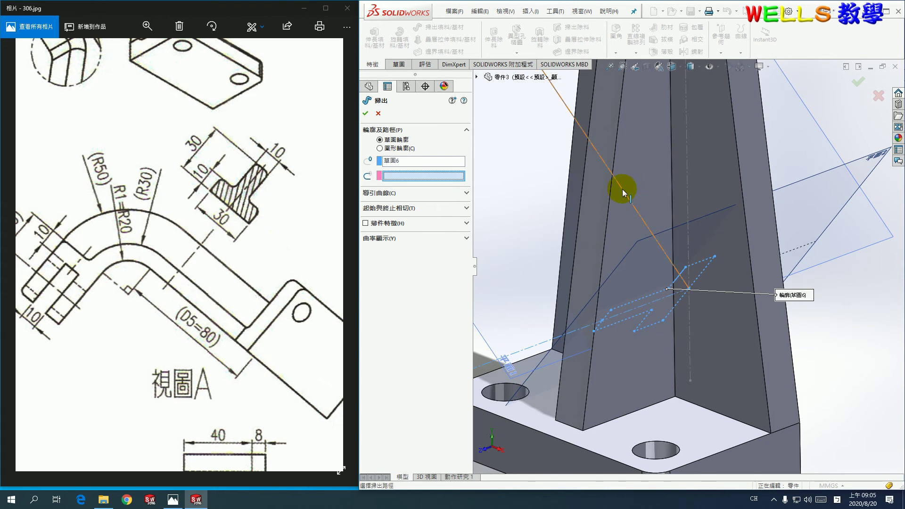
pyautogui.press('f')
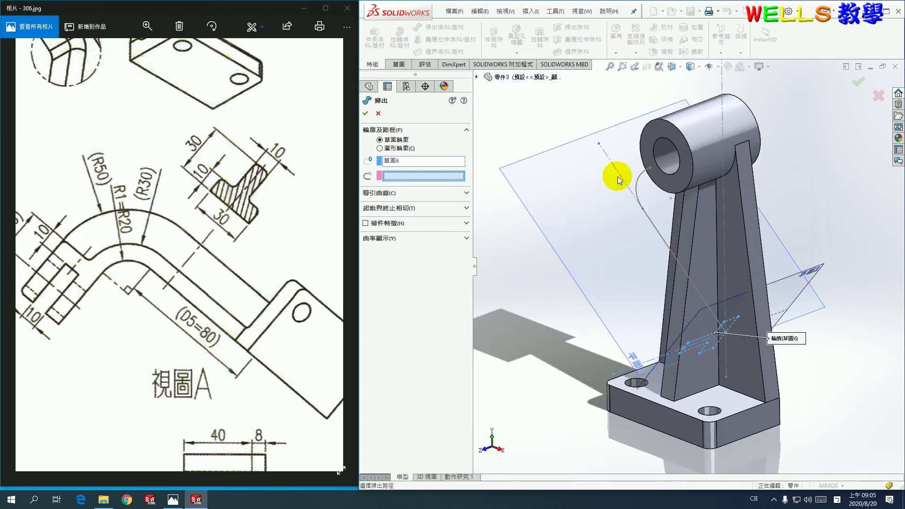
pyautogui.click(642, 176)
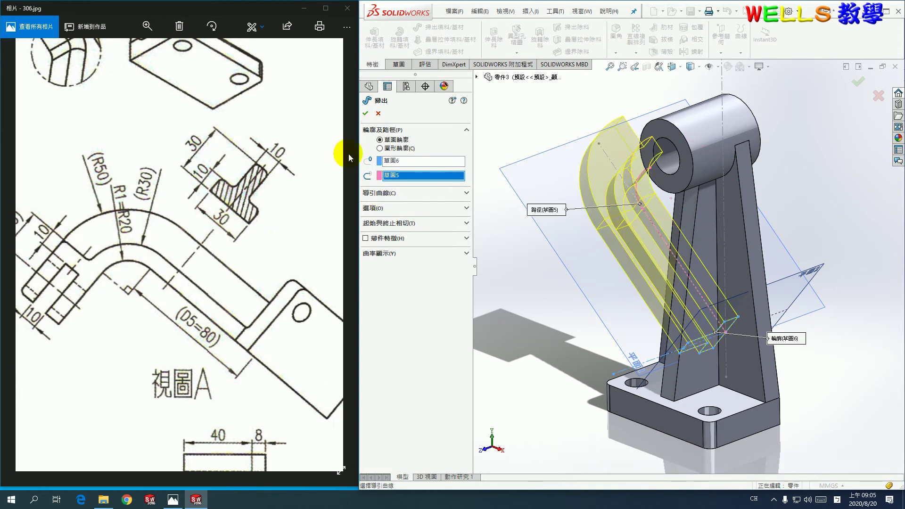
pyautogui.click(366, 114)
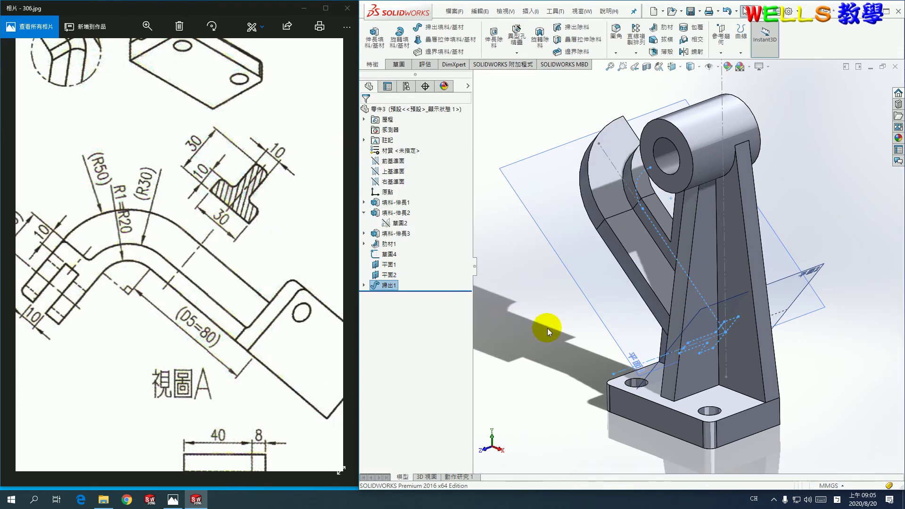
# - Hide Plane 1, Plane 2 and the Sketch4 path line, leaving only the solid bracket
pyautogui.moveTo(547, 325); pyautogui.dragTo(684, 367, button='middle')
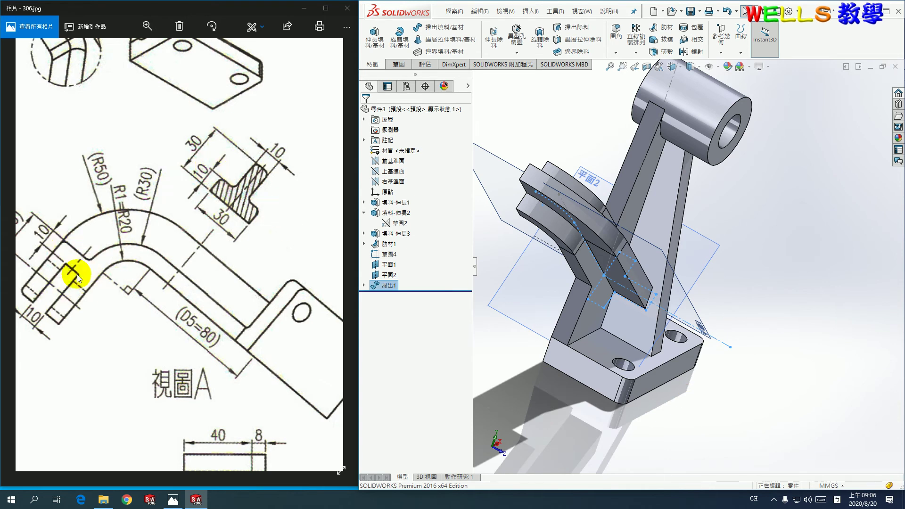
pyautogui.moveTo(743, 344); pyautogui.dragTo(768, 250, button='middle')
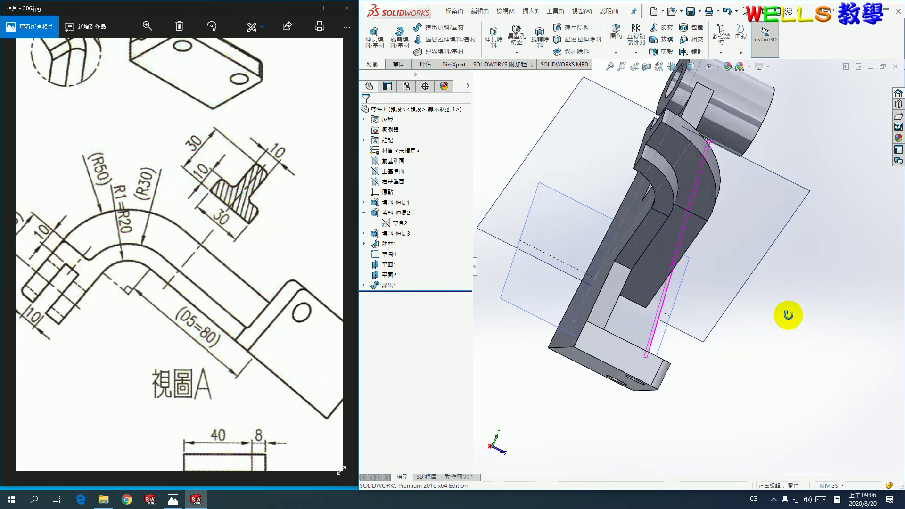
pyautogui.rightClick(767, 247)
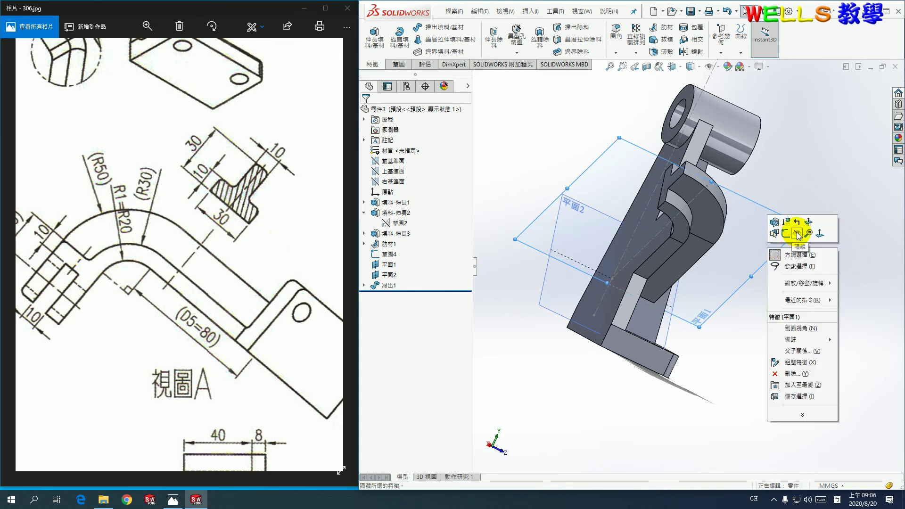
pyautogui.click(796, 233)
pyautogui.rightClick(576, 269)
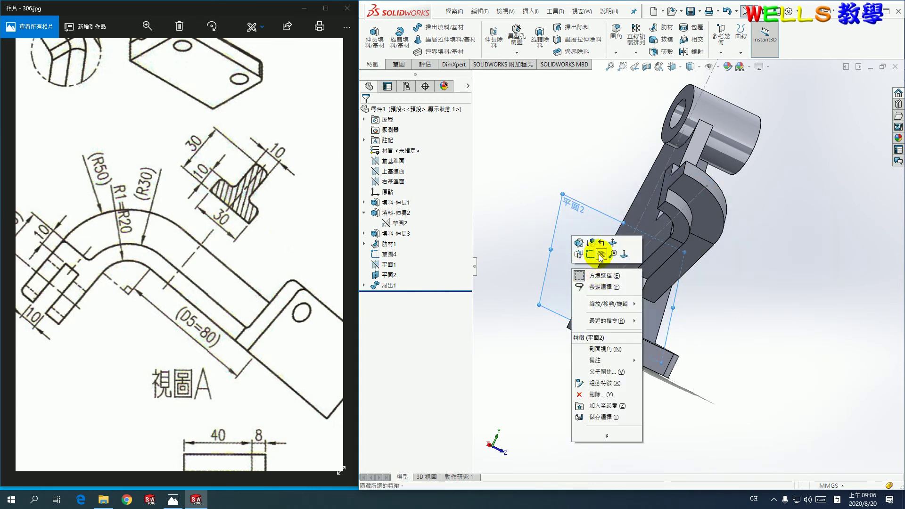
pyautogui.click(600, 254)
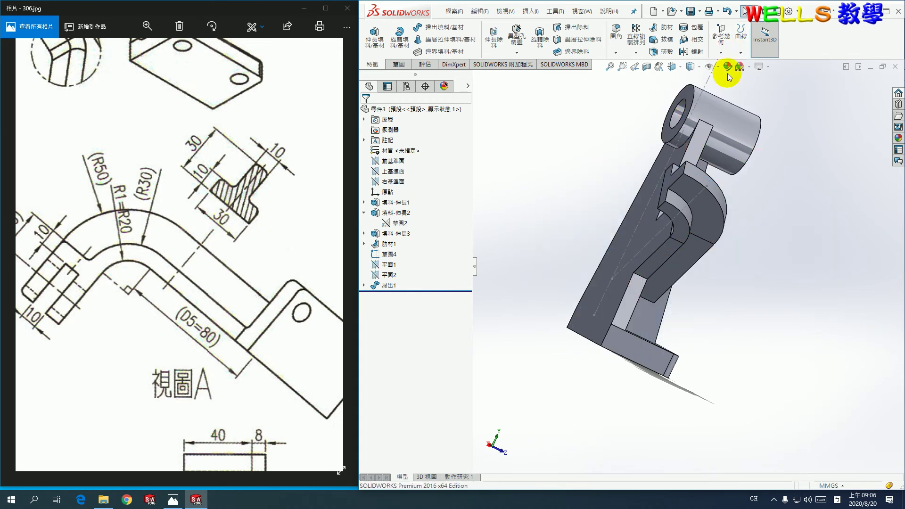
pyautogui.rightClick(710, 84)
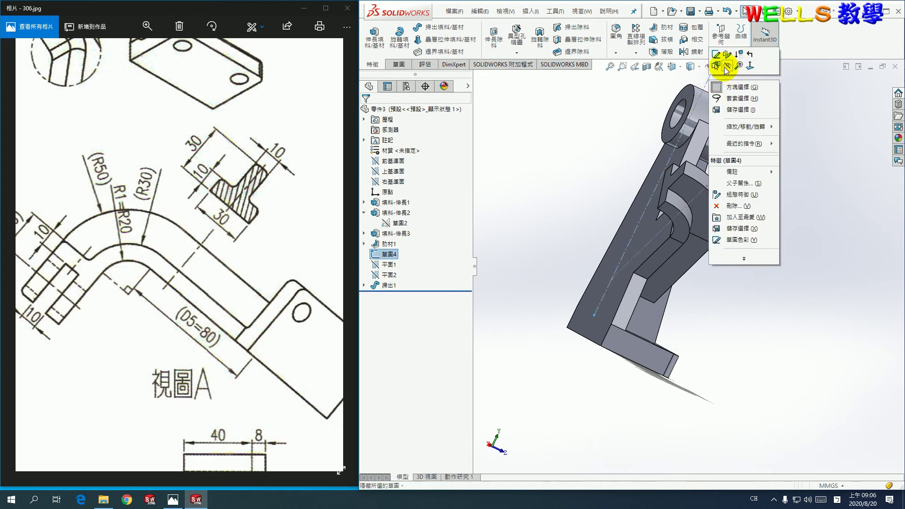
pyautogui.click(724, 67)
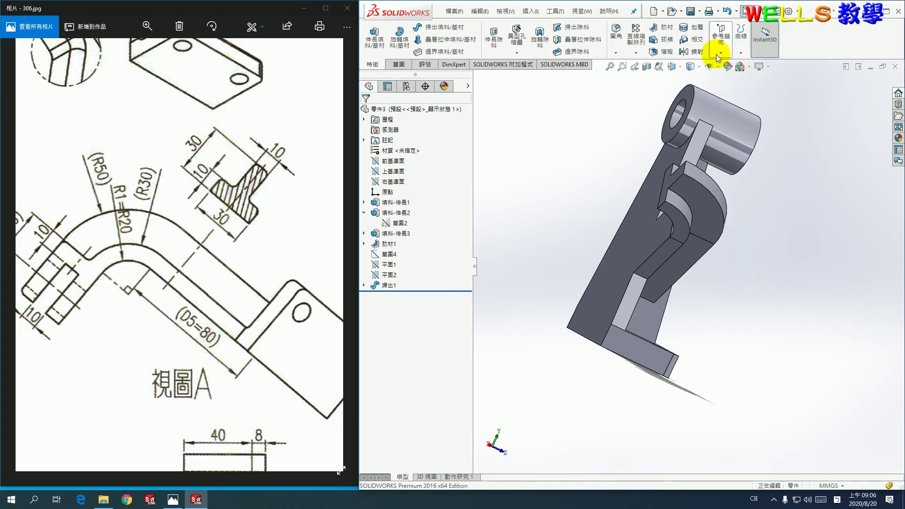
pyautogui.click(716, 54)
# - Add a reference plane perpendicular to the T-shaped end face, passing through its edge
pyautogui.click(731, 65)
pyautogui.scroll(-2, 683, 190)
pyautogui.scroll(-2, 683, 191)
pyautogui.scroll(-2, 683, 192)
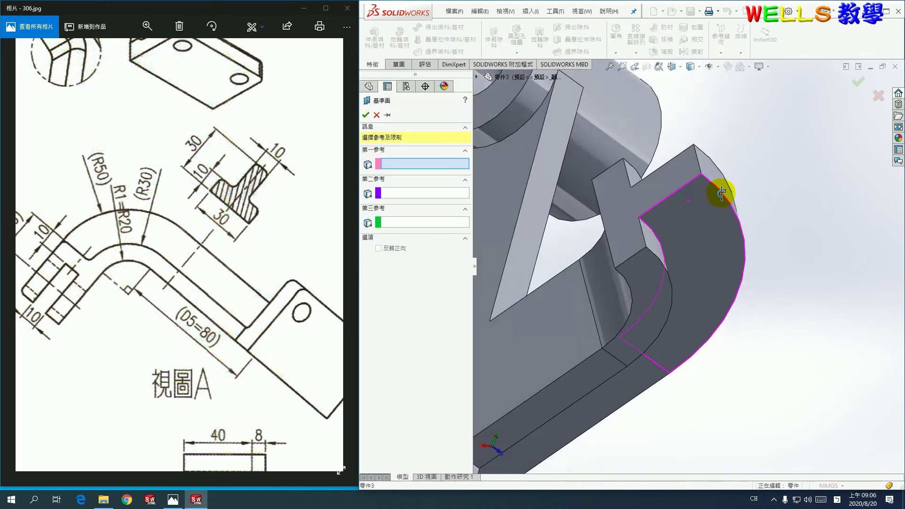
pyautogui.click(643, 201)
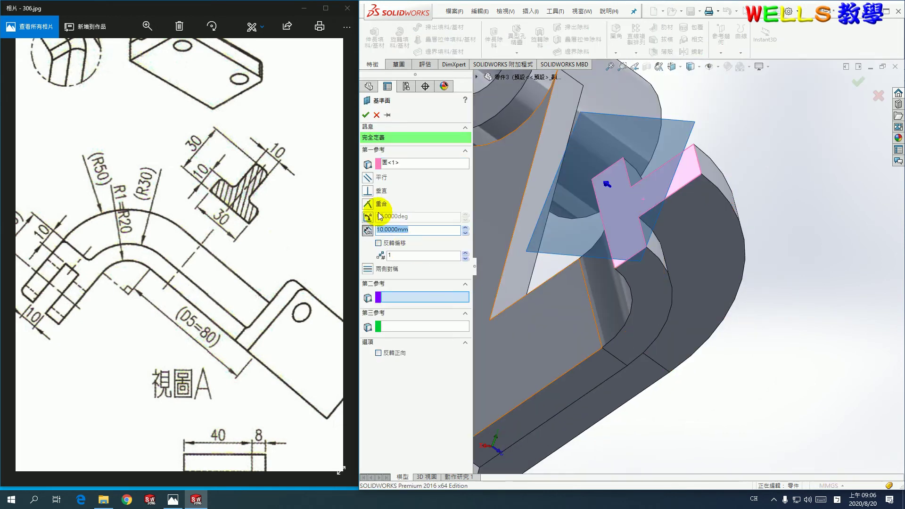
pyautogui.click(367, 190)
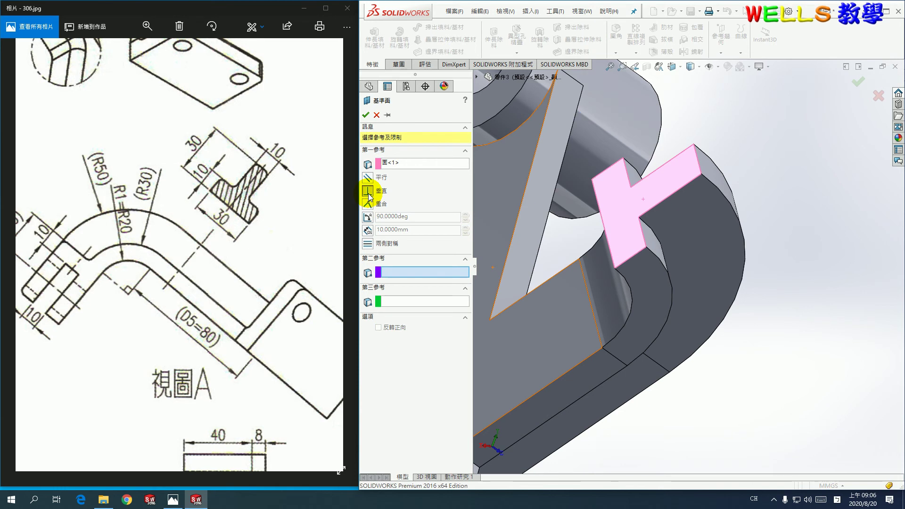
pyautogui.click(603, 224)
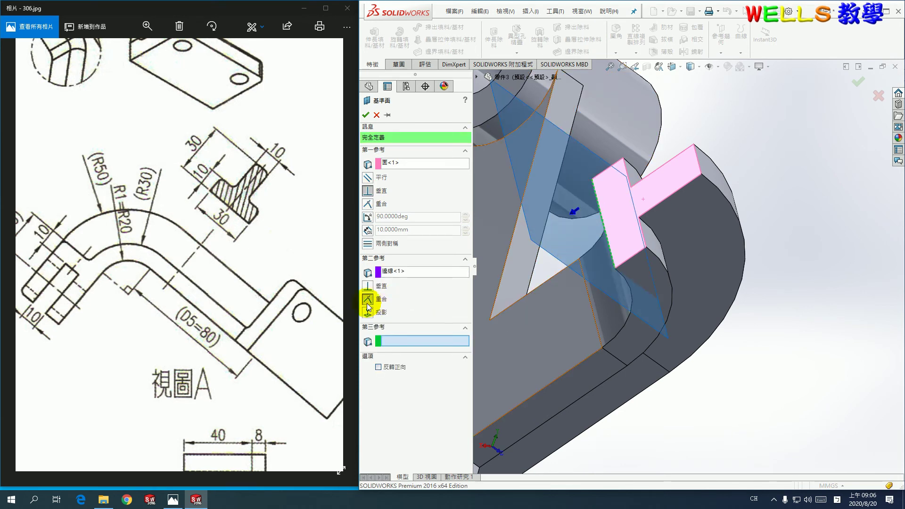
pyautogui.click(365, 115)
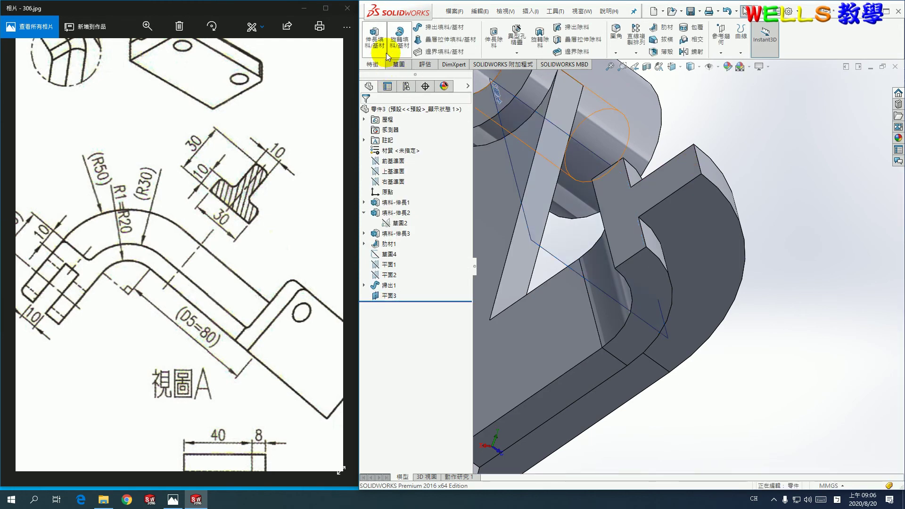
# - Start a new extrusion sketch, Sketch7, on Plane3
pyautogui.click(381, 45)
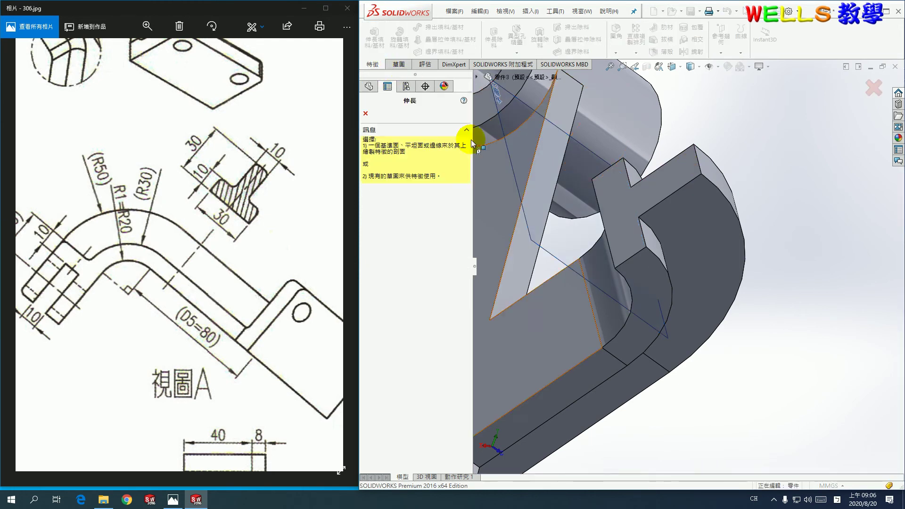
pyautogui.click(553, 250)
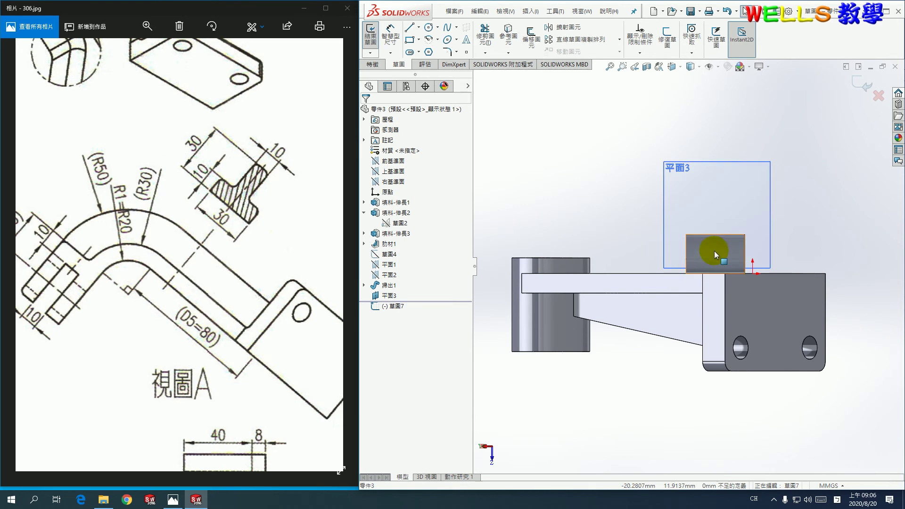
pyautogui.moveTo(723, 259)
pyautogui.mouseDown(button='middle')
pyautogui.moveTo(727, 304)
pyautogui.moveTo(716, 258)
pyautogui.moveTo(722, 276)
pyautogui.mouseUp(button='middle')
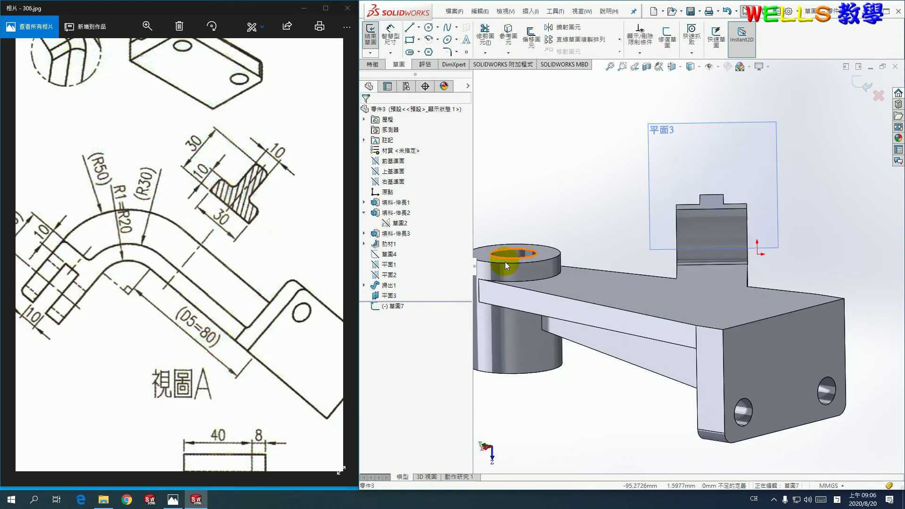
# - Enlarge the drawing's R15 lug detail and view Sketch7 normal to its plane
pyautogui.moveTo(191, 141); pyautogui.dragTo(230, 244)
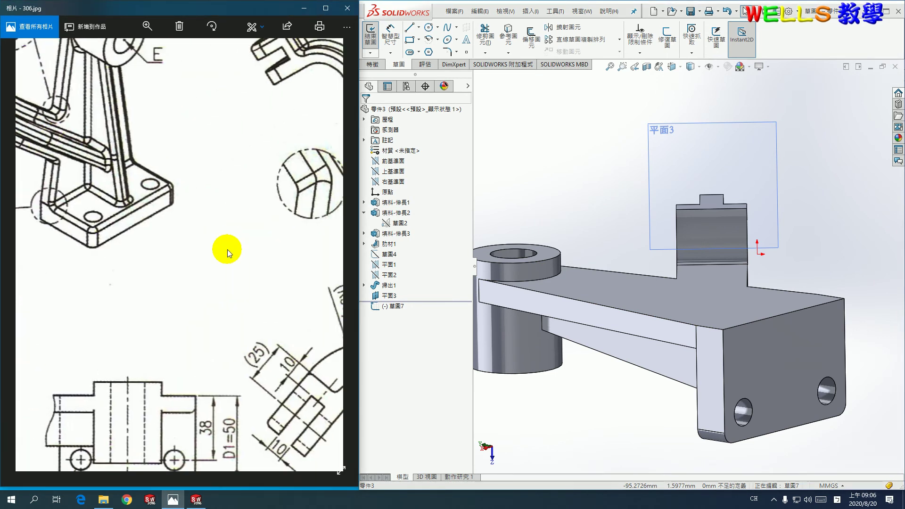
pyautogui.scroll(-3, 227, 248)
pyautogui.scroll(-1, 183, 254)
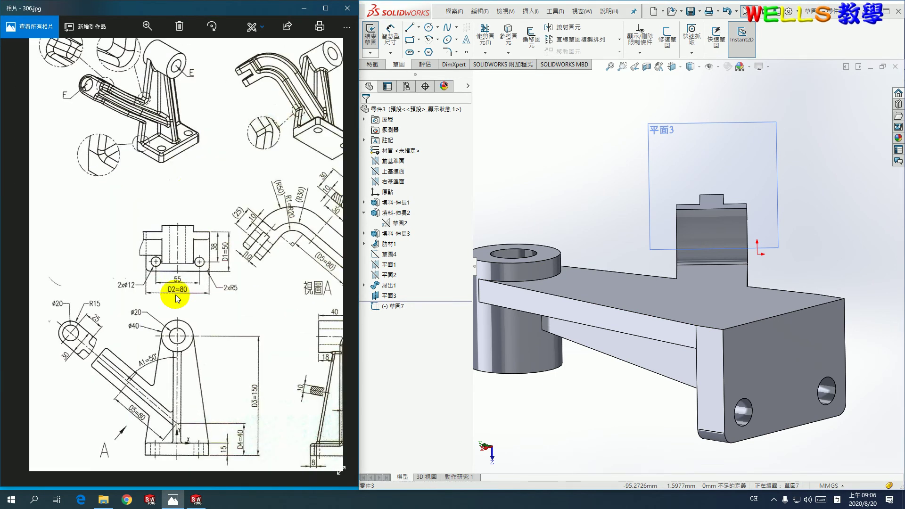
pyautogui.scroll(1, 108, 320)
pyautogui.scroll(1, 71, 309)
pyautogui.moveTo(74, 289); pyautogui.dragTo(178, 304)
pyautogui.scroll(1, 178, 305)
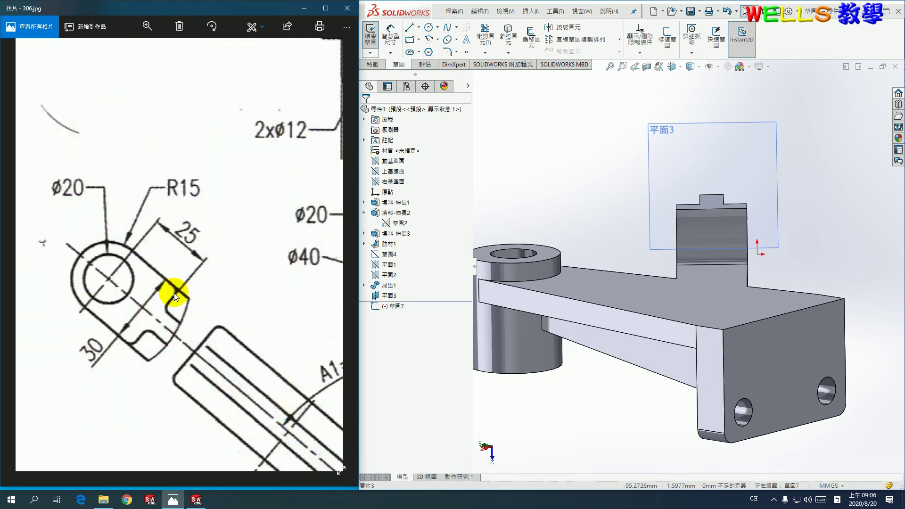
pyautogui.rightClick(399, 306)
pyautogui.click(418, 298)
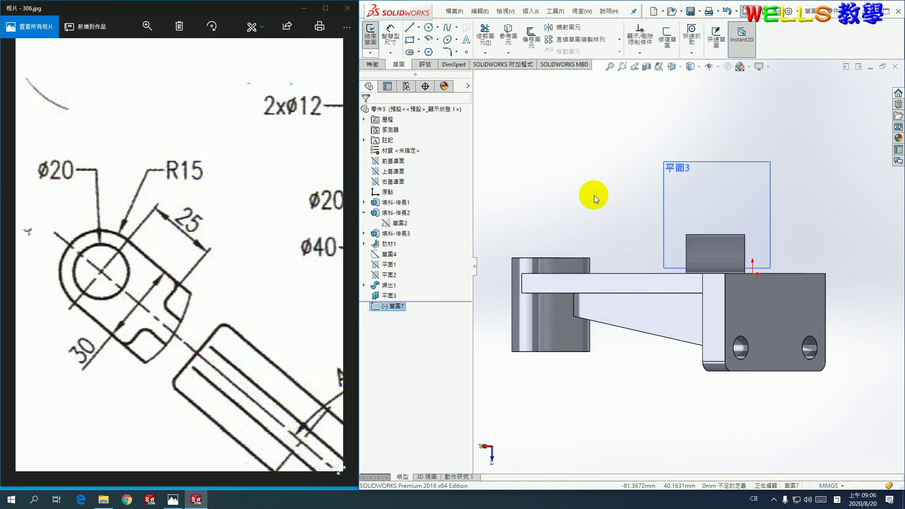
# - Draw the lug outline: two vertical sides, a rounded arc top and a 30 mm bottom edge
pyautogui.click(412, 31)
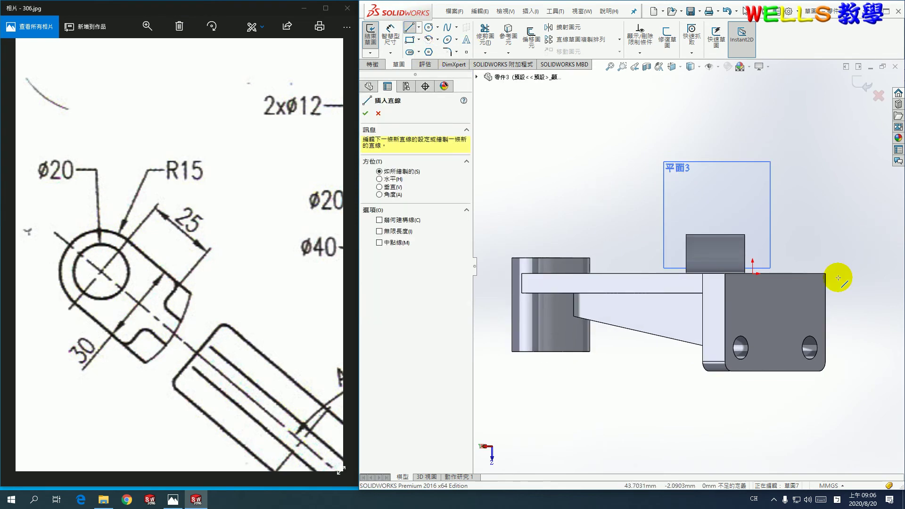
pyautogui.scroll(-2, 741, 238)
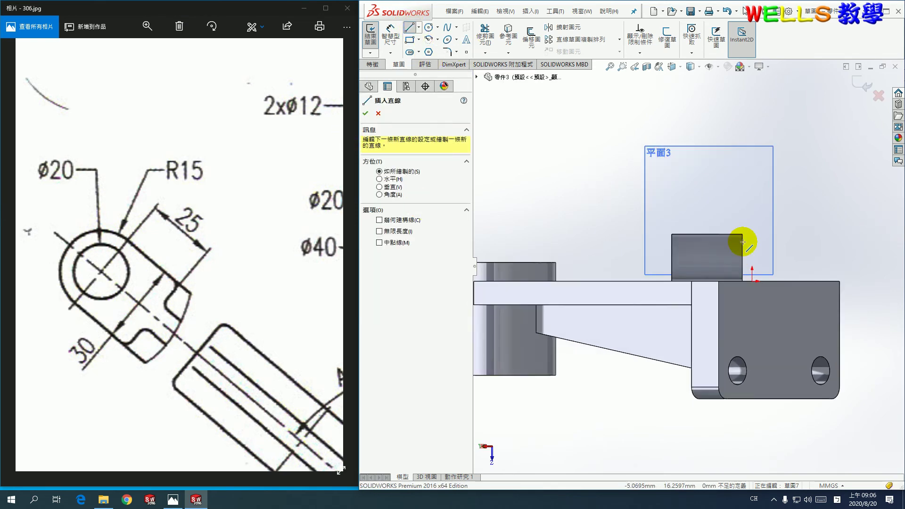
pyautogui.scroll(-2, 727, 236)
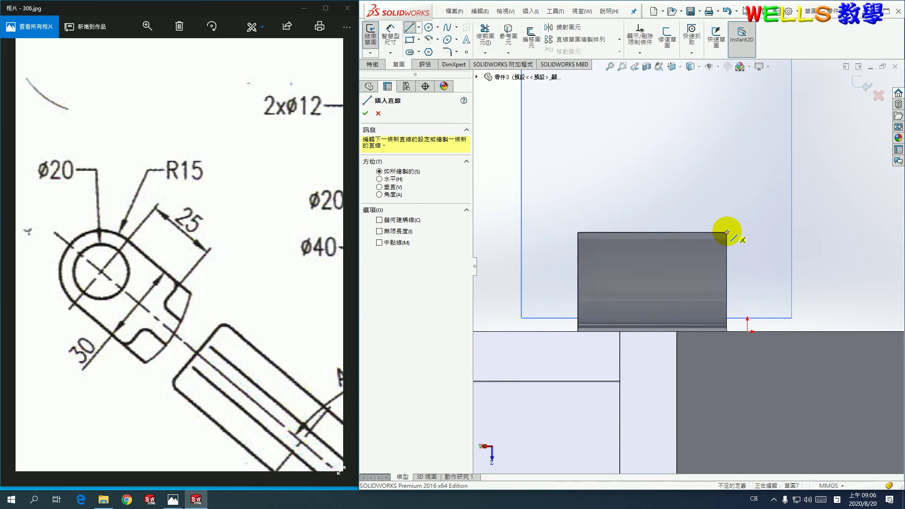
pyautogui.click(727, 232)
pyautogui.click(727, 128)
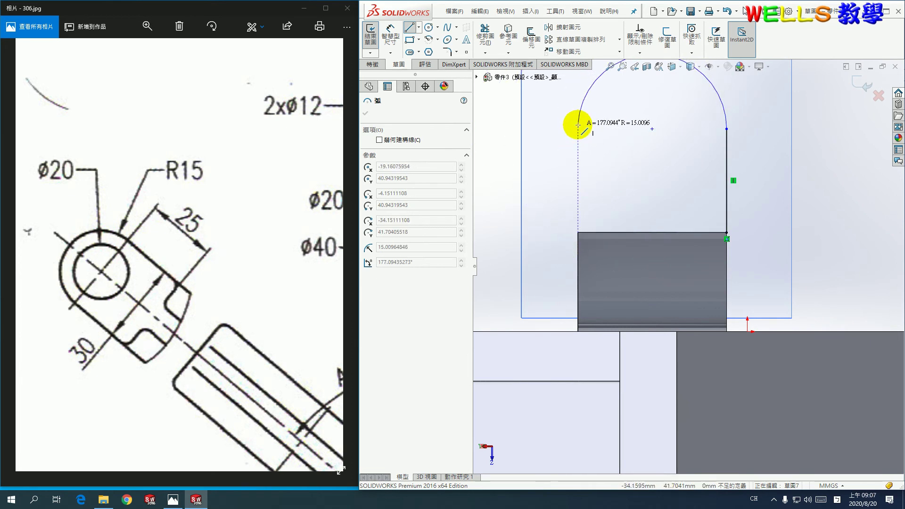
pyautogui.click(577, 127)
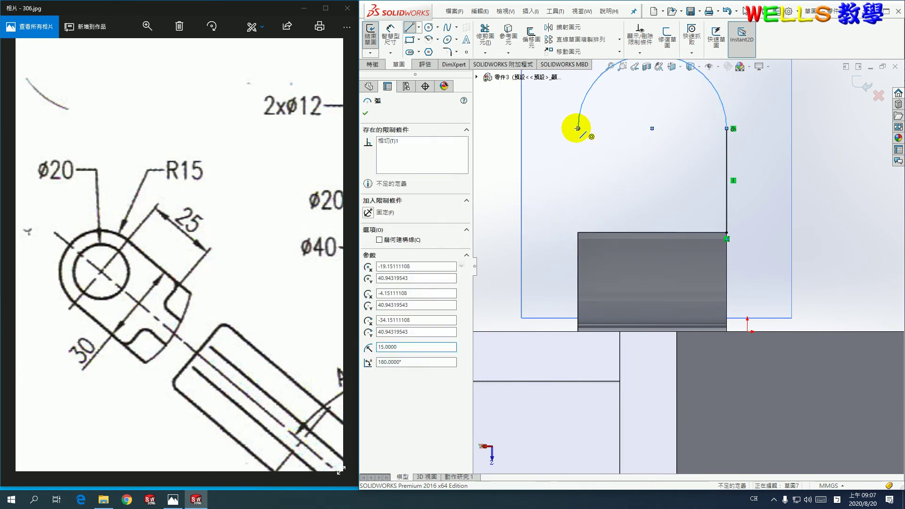
pyautogui.click(577, 231)
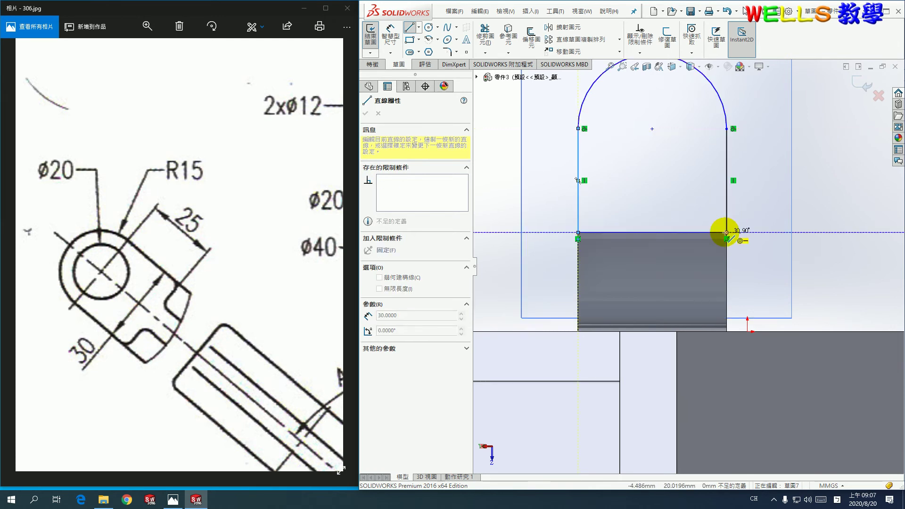
pyautogui.click(726, 232)
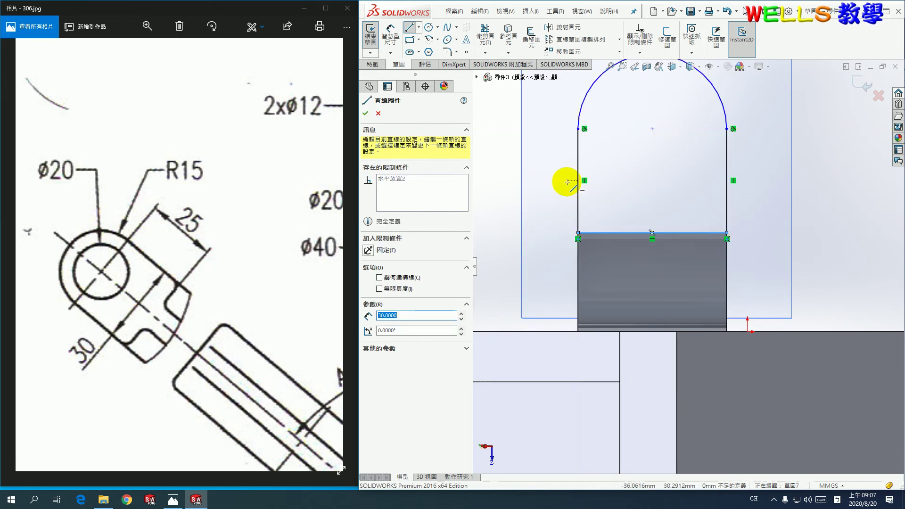
# - Add a circle at the arc's centre and dimension it to Ø20
pyautogui.scroll(2, 703, 137)
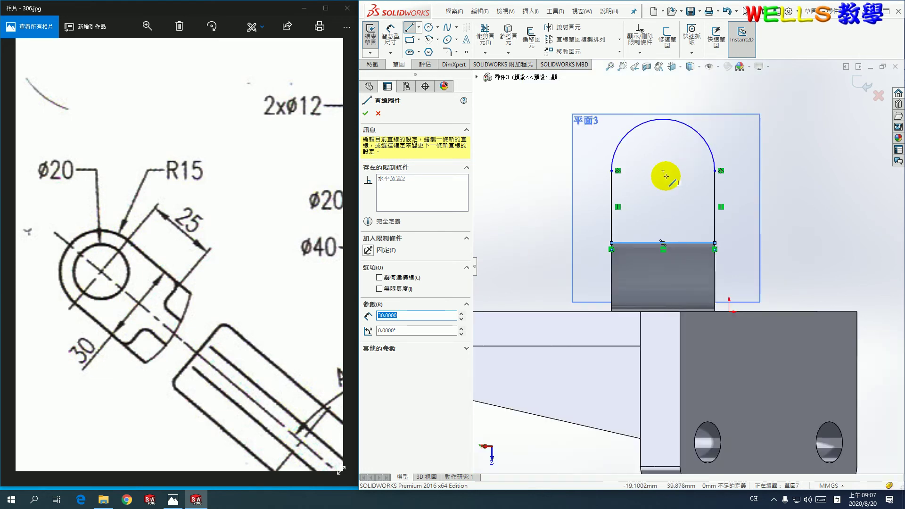
pyautogui.click(428, 27)
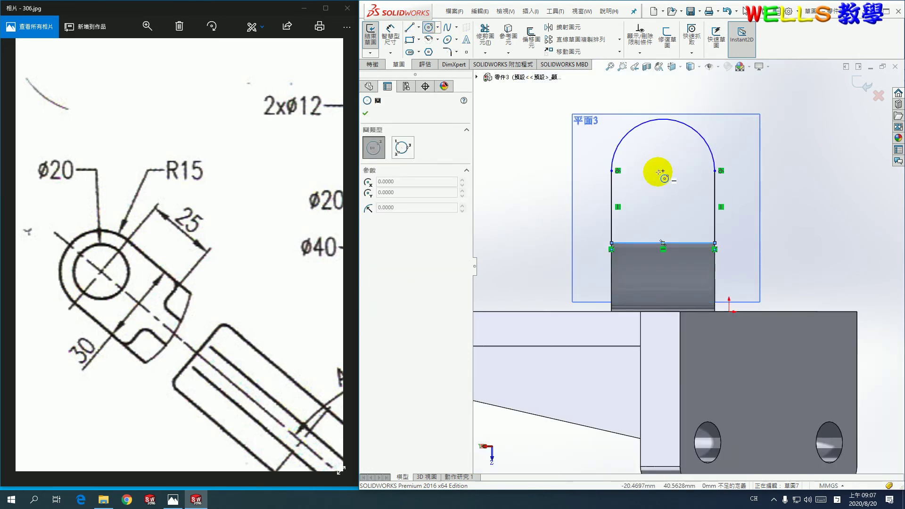
pyautogui.click(663, 171)
pyautogui.click(696, 180)
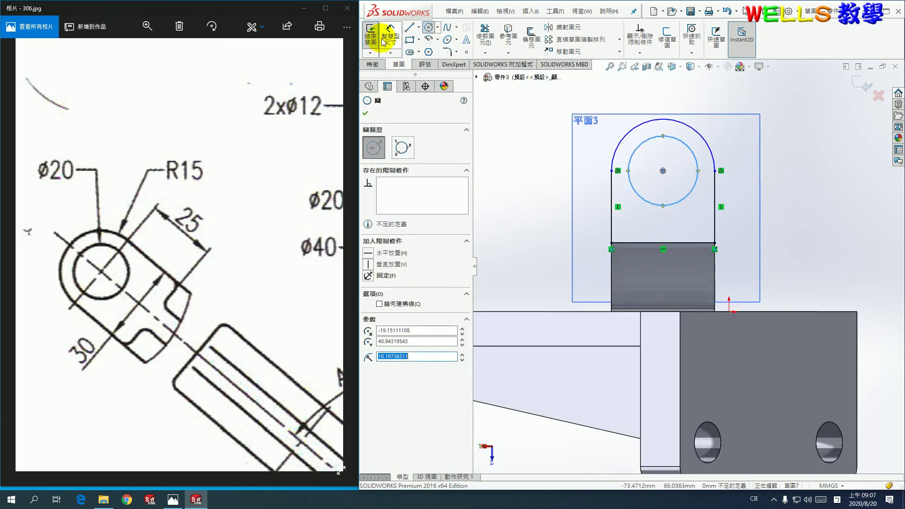
pyautogui.click(391, 37)
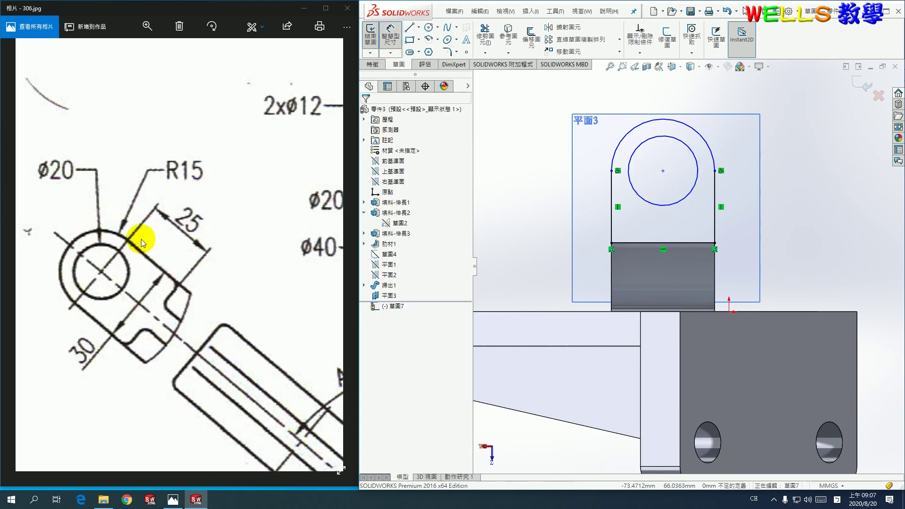
pyautogui.click(692, 144)
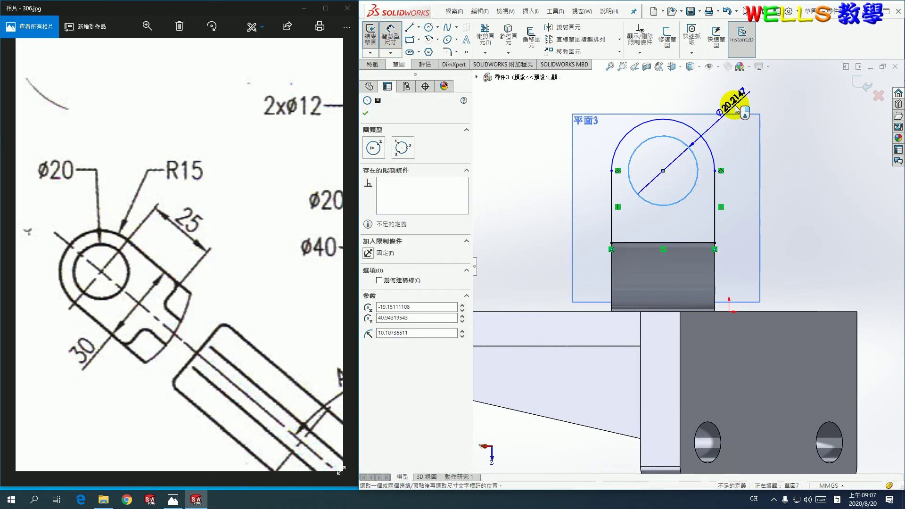
pyautogui.click(737, 108)
pyautogui.write('20')
pyautogui.press('Return')
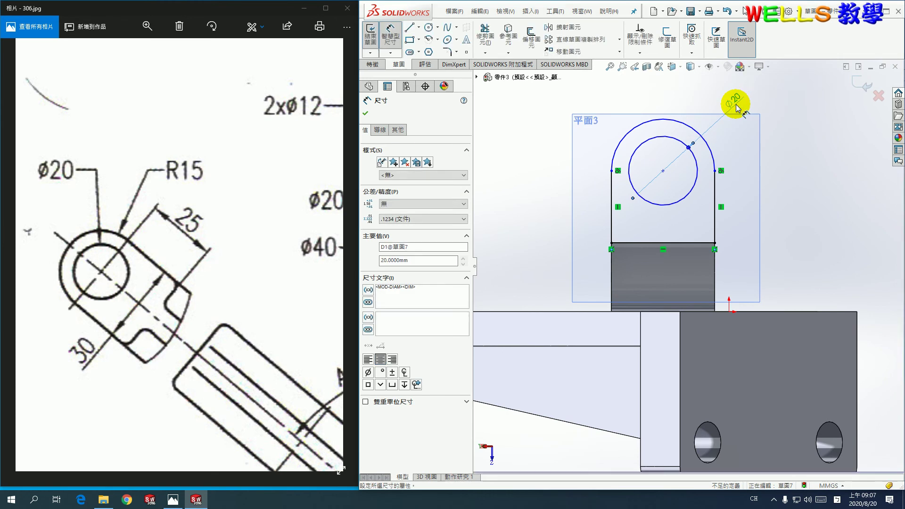
# - Dimension the ø20 circle's centre 25 mm above the lug's bottom line
pyautogui.click(696, 161)
pyautogui.click(702, 243)
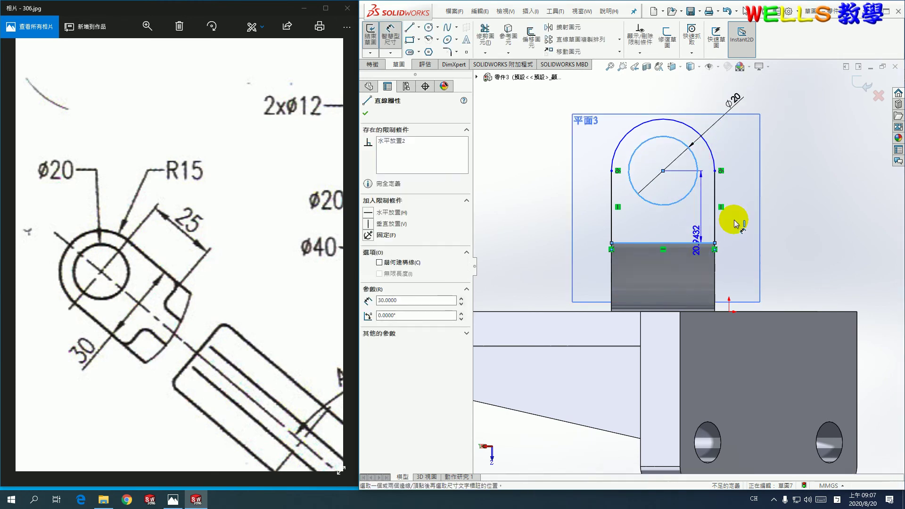
pyautogui.click(747, 215)
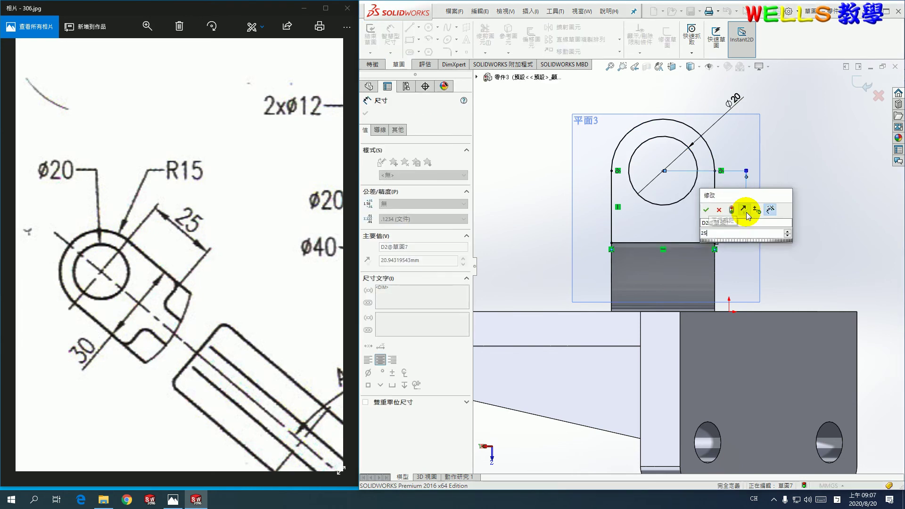
pyautogui.write('25')
pyautogui.press('Return')
pyautogui.click(858, 80)
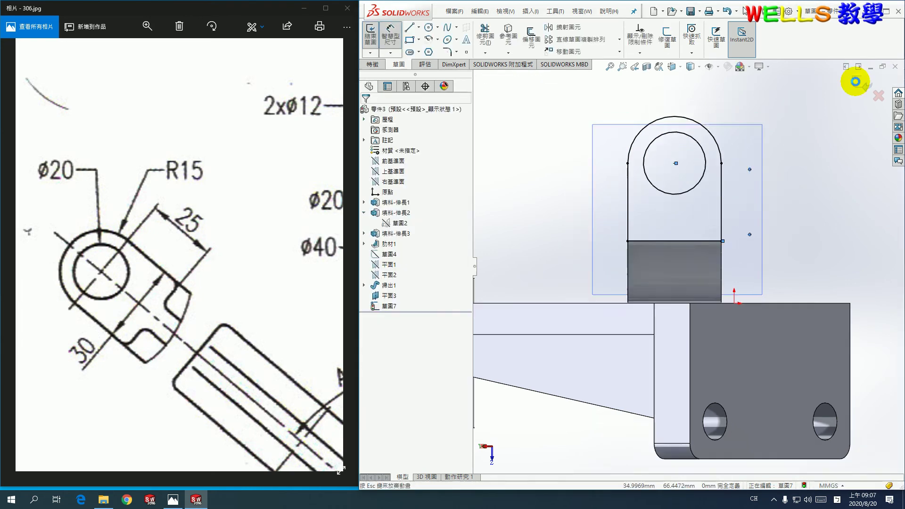
# - Extrude the lug sketch in the reversed direction up to a chosen vertex as a new boss
pyautogui.scroll(3, 647, 209)
pyautogui.press('e')
pyautogui.moveTo(737, 259)
pyautogui.mouseDown(button='middle')
pyautogui.moveTo(673, 295)
pyautogui.moveTo(793, 249)
pyautogui.moveTo(757, 248)
pyautogui.mouseUp(button='middle')
pyautogui.scroll(-3, 757, 248)
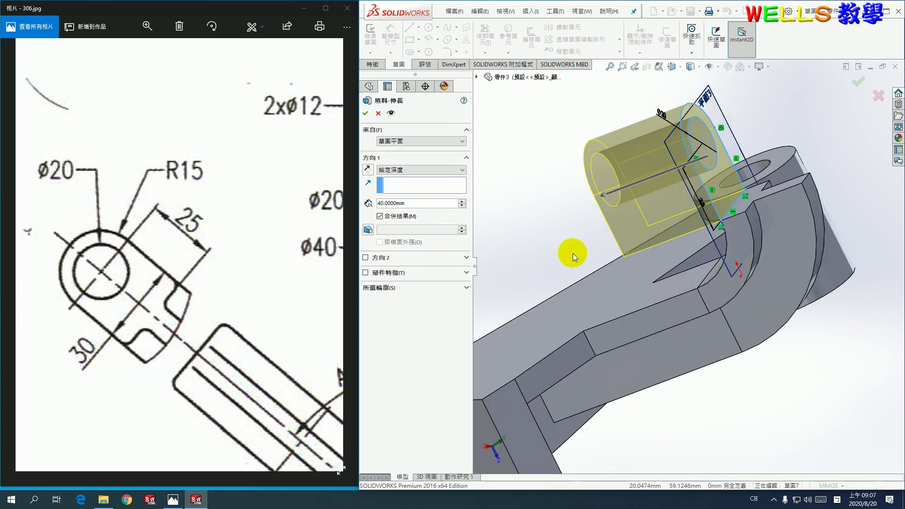
pyautogui.click(368, 169)
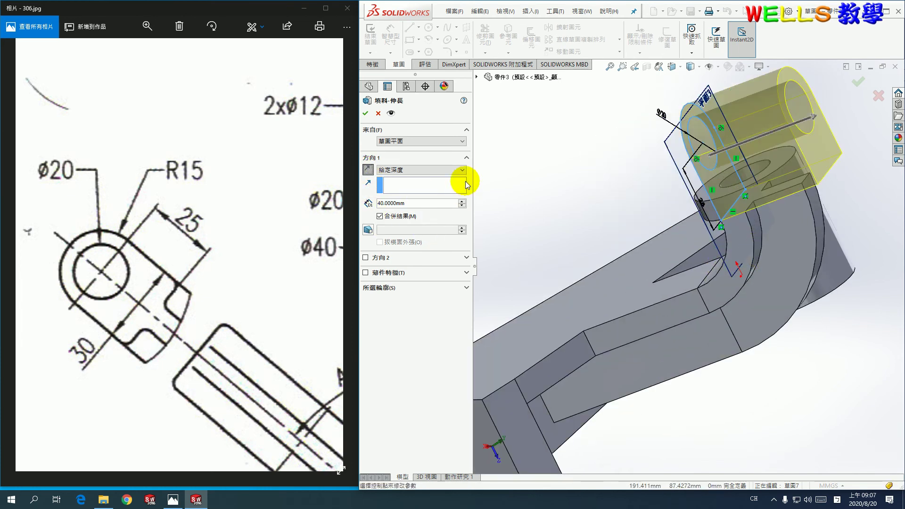
pyautogui.click(462, 170)
pyautogui.click(418, 190)
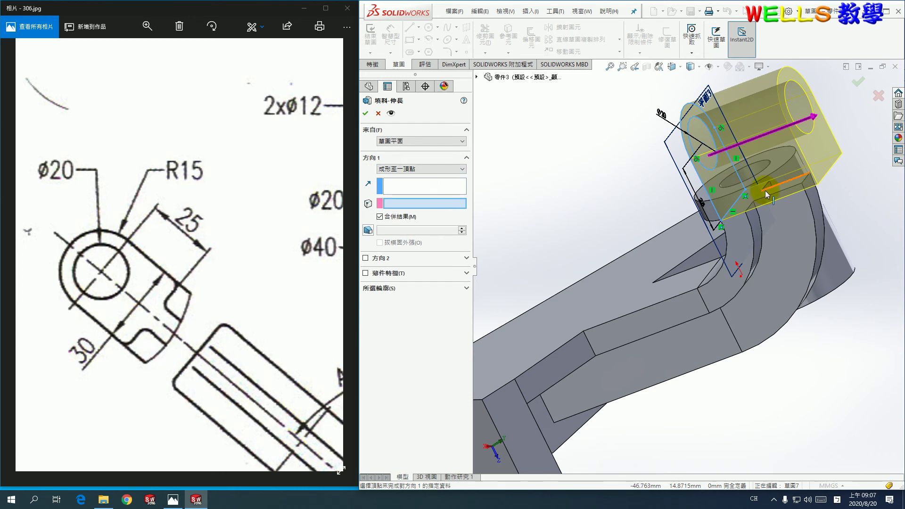
pyautogui.click(802, 184)
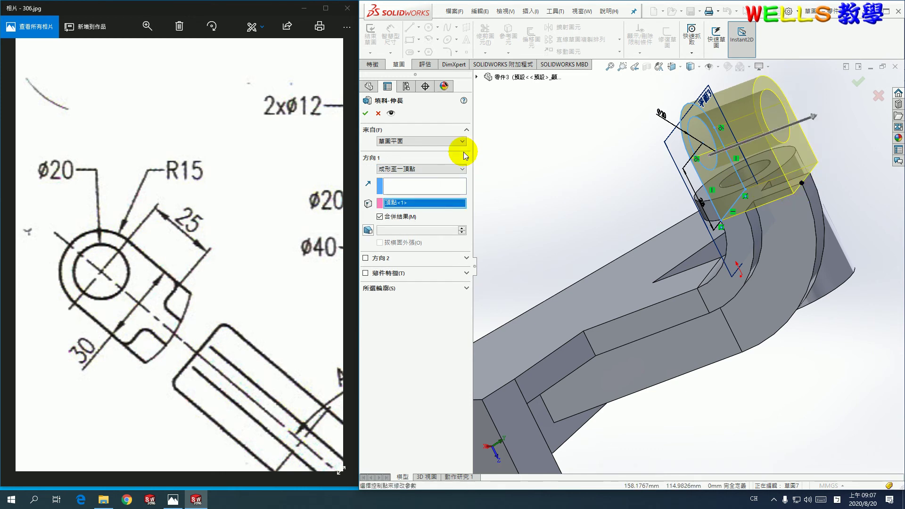
pyautogui.click(369, 115)
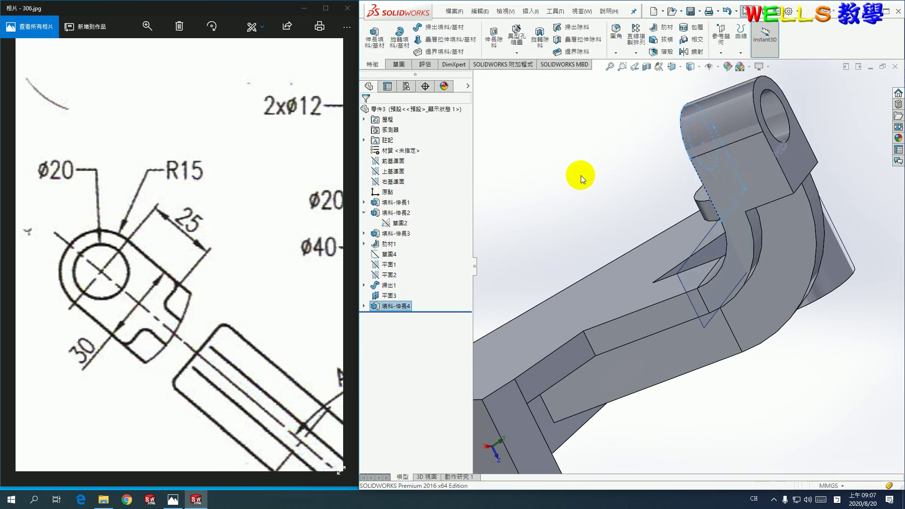
# - Orbit the model toward the bent arm and begin a new Extruded Boss awaiting a sketch plane
pyautogui.moveTo(666, 201)
pyautogui.mouseDown(button='middle')
pyautogui.moveTo(687, 181)
pyautogui.moveTo(672, 242)
pyautogui.moveTo(668, 233)
pyautogui.mouseUp(button='middle')
pyautogui.hotkey('ctrl', '7')
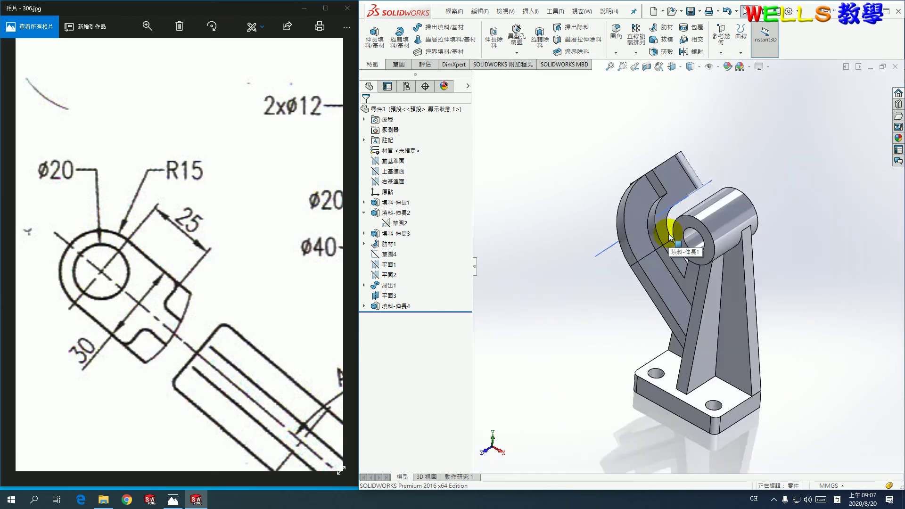
pyautogui.moveTo(237, 288)
pyautogui.mouseDown()
pyautogui.moveTo(119, 183)
pyautogui.moveTo(178, 253)
pyautogui.moveTo(177, 292)
pyautogui.mouseUp()
pyautogui.keyDown('ctrl'); pyautogui.scroll(-3, 179, 291); pyautogui.keyUp('ctrl')
pyautogui.keyDown('ctrl'); pyautogui.scroll(-3, 179, 292); pyautogui.keyUp('ctrl')
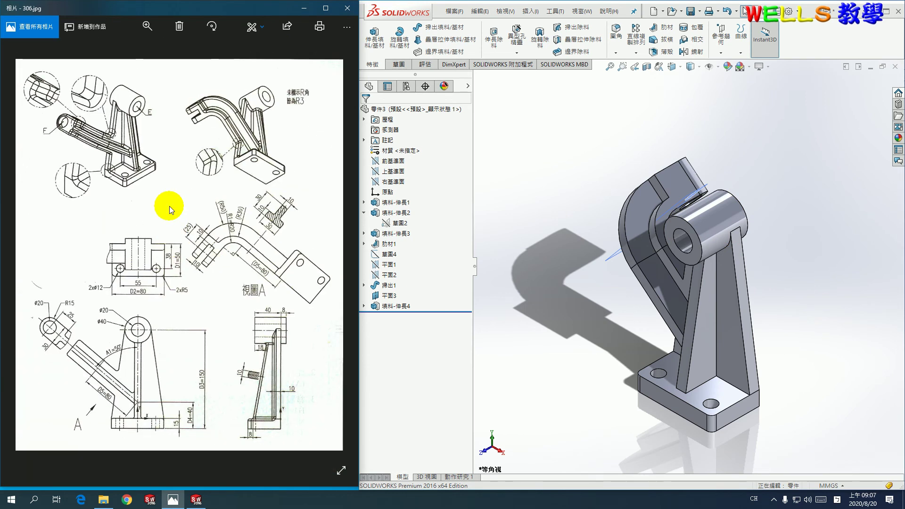
pyautogui.keyDown('ctrl'); pyautogui.scroll(2, 203, 257); pyautogui.keyUp('ctrl')
pyautogui.keyDown('ctrl'); pyautogui.scroll(3, 164, 188); pyautogui.keyUp('ctrl')
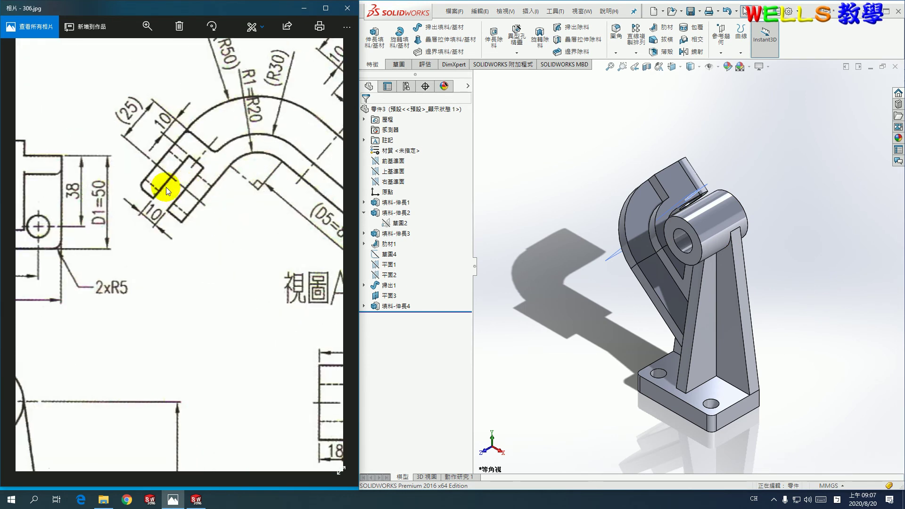
pyautogui.moveTo(564, 258)
pyautogui.mouseDown(button='middle')
pyautogui.moveTo(707, 188)
pyautogui.moveTo(726, 193)
pyautogui.mouseUp(button='middle')
pyautogui.click(508, 35)
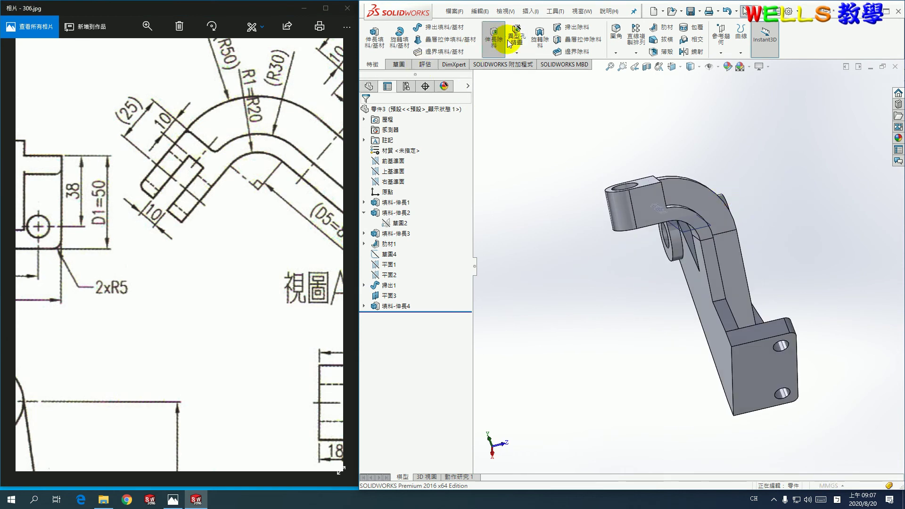
pyautogui.scroll(-3, 646, 229)
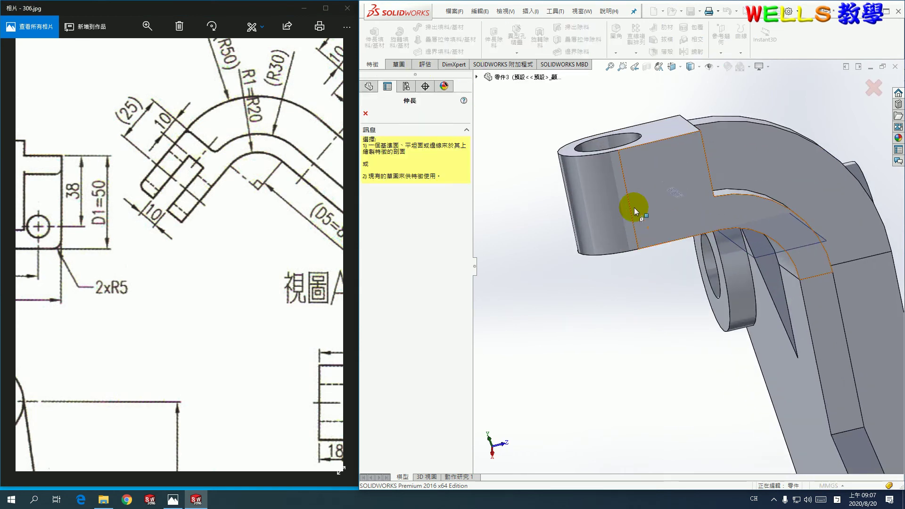
# - Sketch a vertical construction centerline on the bent arm's face
pyautogui.click(638, 218)
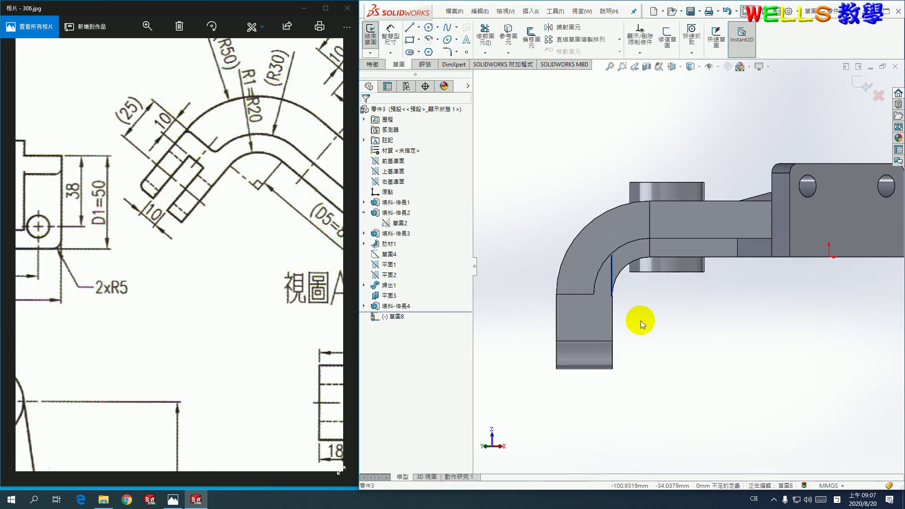
pyautogui.click(411, 31)
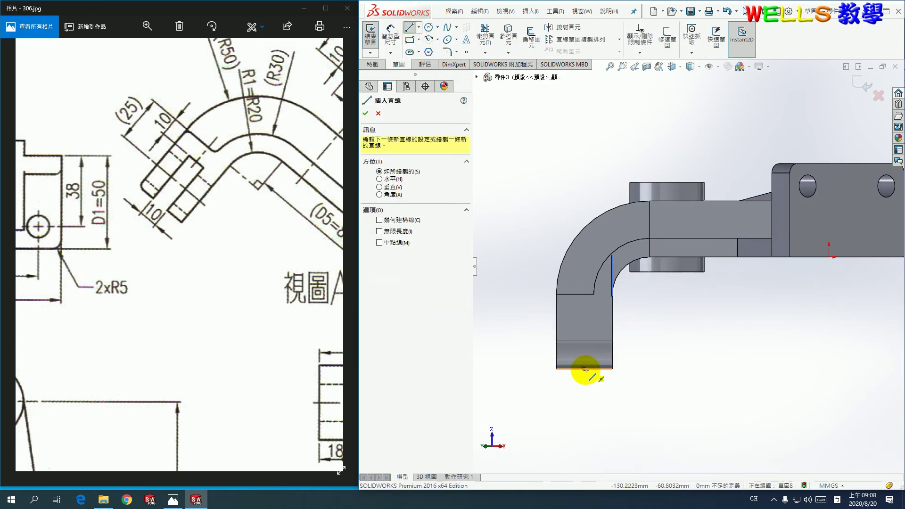
pyautogui.click(585, 369)
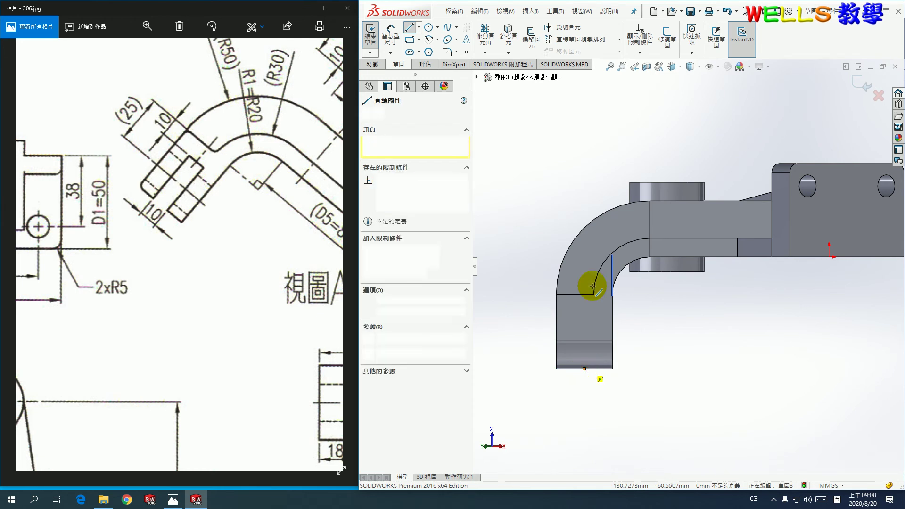
pyautogui.click(586, 249)
pyautogui.rightClick(586, 249)
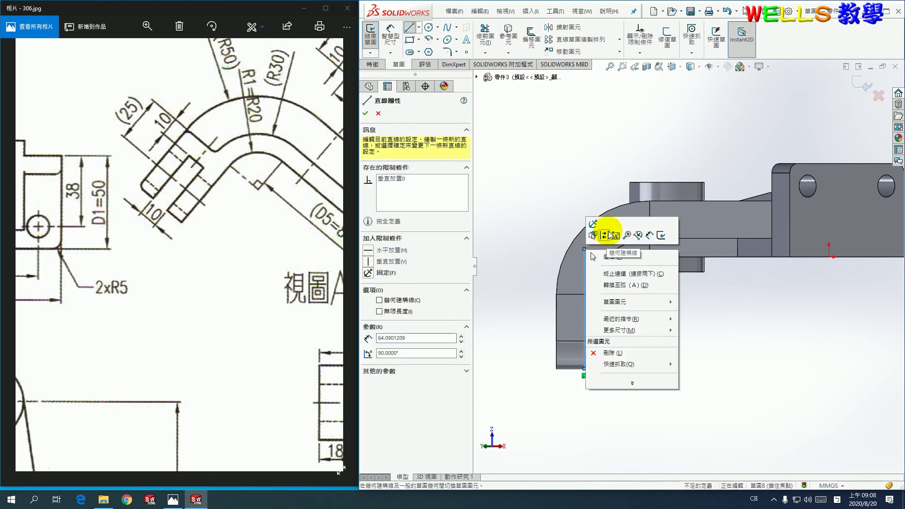
pyautogui.click(605, 234)
# - Draw a corner rectangle whose long sides are symmetric about the centerline
pyautogui.click(409, 39)
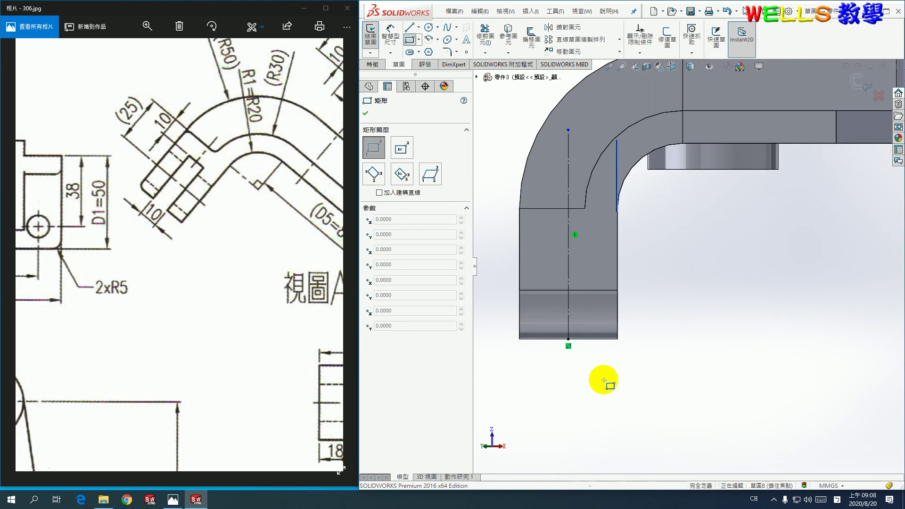
pyautogui.click(550, 382)
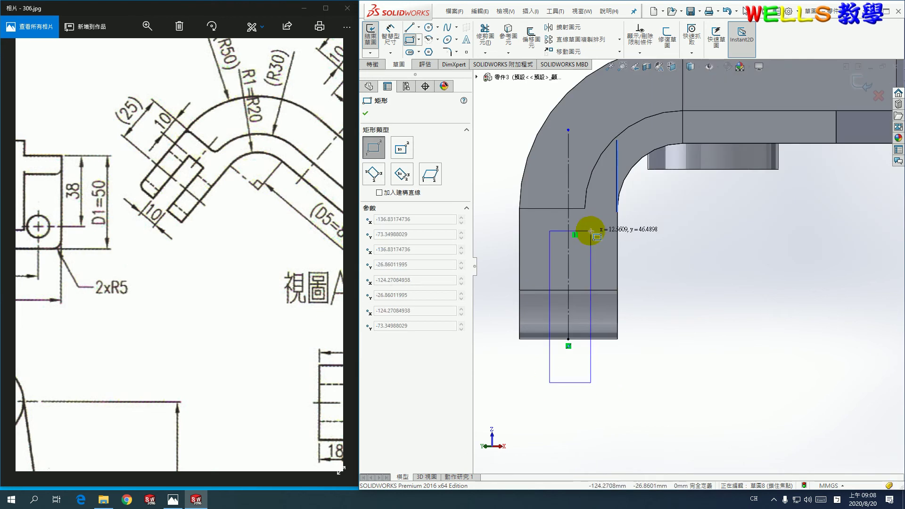
pyautogui.click(590, 231)
pyautogui.press('Escape')
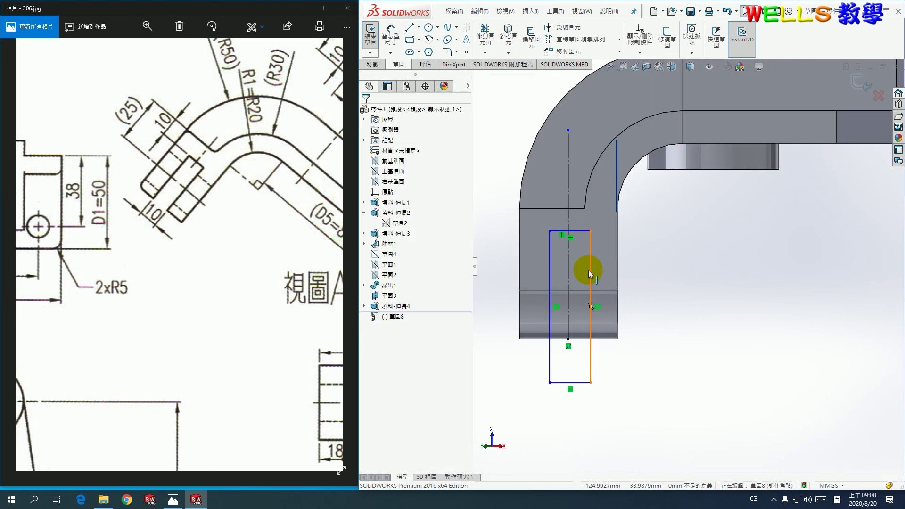
pyautogui.click(590, 272)
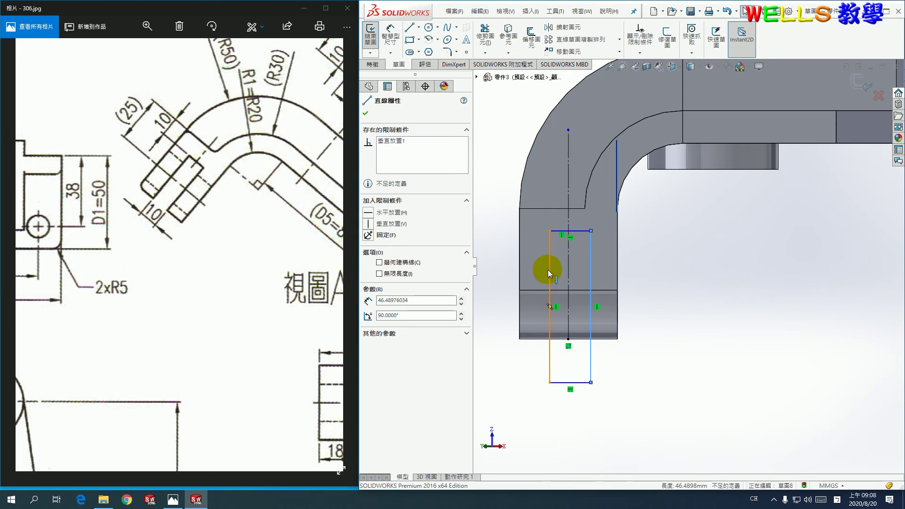
pyautogui.keyDown('ctrl'); pyautogui.click(548, 270); pyautogui.keyUp('ctrl')
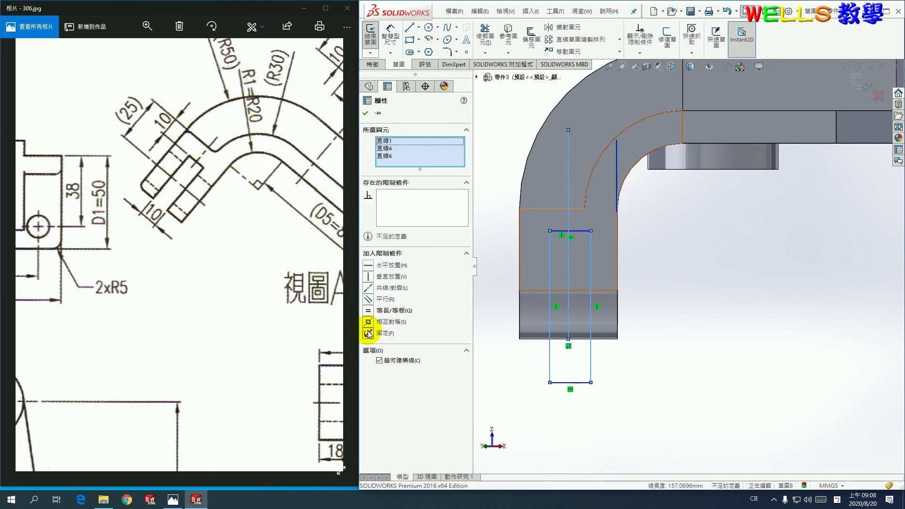
pyautogui.click(368, 322)
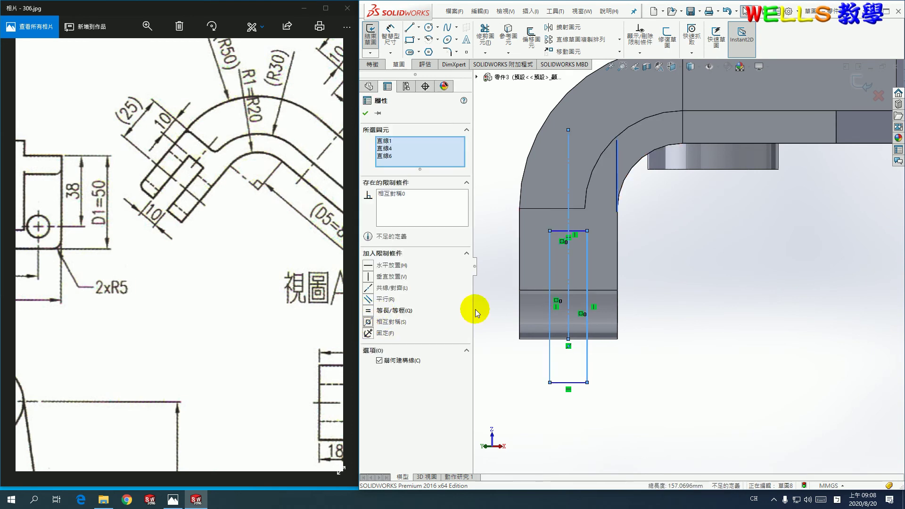
pyautogui.click(493, 180)
pyautogui.click(390, 35)
pyautogui.moveTo(168, 227)
pyautogui.mouseDown()
pyautogui.moveTo(147, 371)
pyautogui.moveTo(188, 322)
pyautogui.mouseUp()
# - Place the rectangle's top side 10 mm from the arm's edge
pyautogui.scroll(-2, 188, 321)
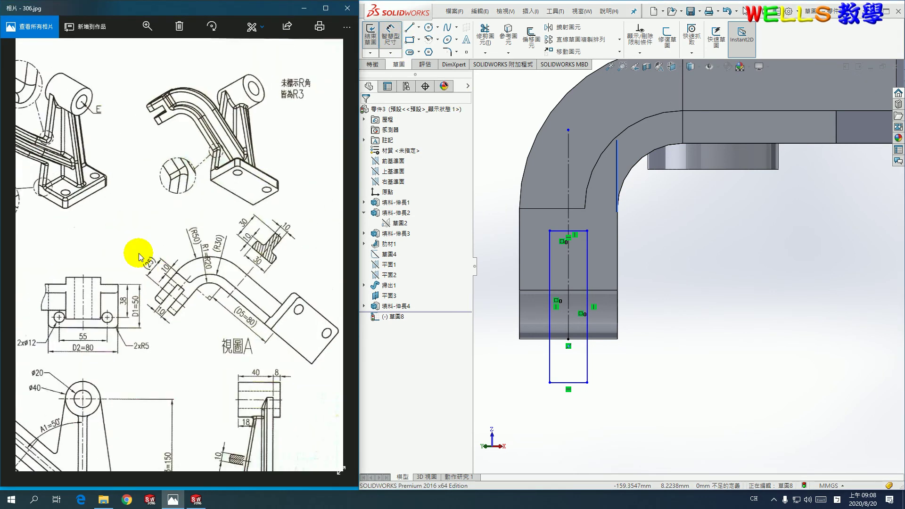
pyautogui.scroll(1, 119, 269)
pyautogui.moveTo(119, 269)
pyautogui.mouseDown()
pyautogui.moveTo(230, 278)
pyautogui.moveTo(230, 305)
pyautogui.moveTo(125, 275)
pyautogui.moveTo(212, 185)
pyautogui.moveTo(157, 327)
pyautogui.moveTo(117, 295)
pyautogui.mouseUp()
pyautogui.scroll(2, 97, 304)
pyautogui.scroll(1, 216, 278)
pyautogui.scroll(1, 151, 290)
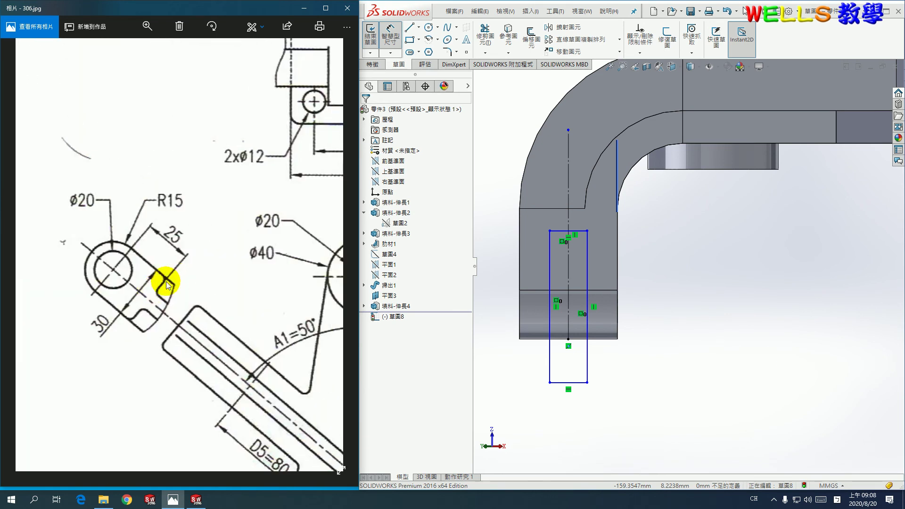
pyautogui.scroll(-1, 162, 274)
pyautogui.scroll(1, 145, 319)
pyautogui.moveTo(100, 246); pyautogui.dragTo(164, 282)
pyautogui.scroll(1, 228, 208)
pyautogui.scroll(1, 232, 208)
pyautogui.click(548, 208)
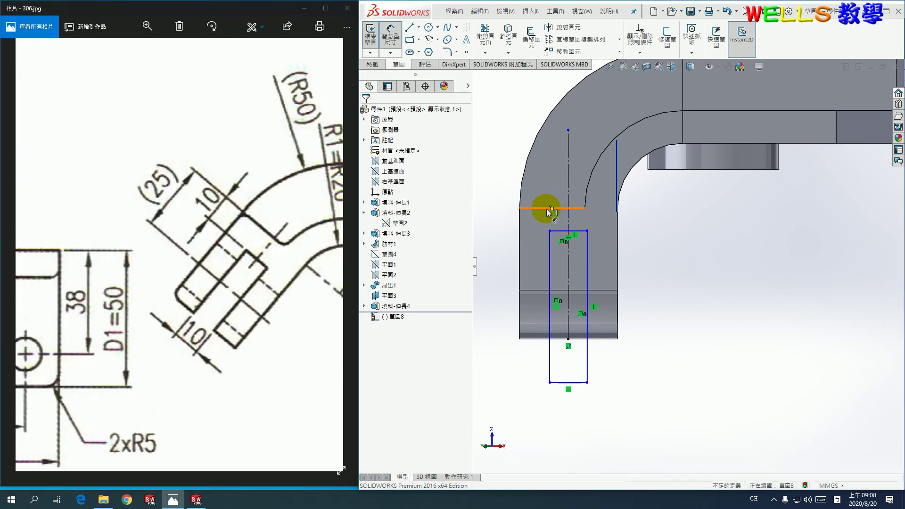
pyautogui.click(555, 230)
pyautogui.click(506, 223)
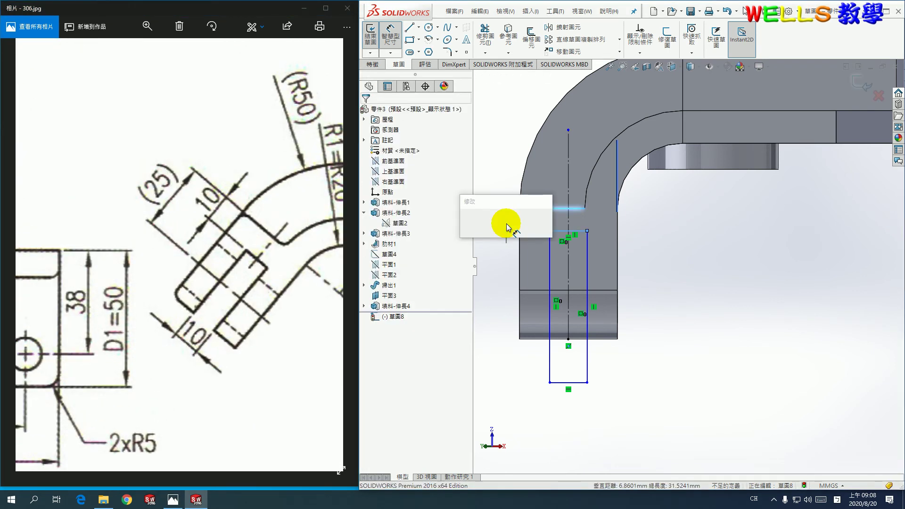
pyautogui.write('10')
pyautogui.press('Return')
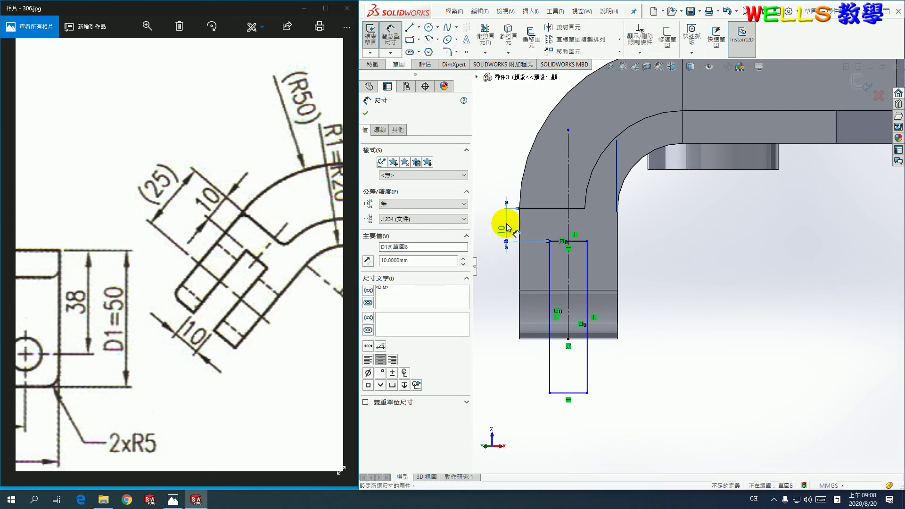
# - Set the rectangle's width to 10 mm
pyautogui.click(577, 401)
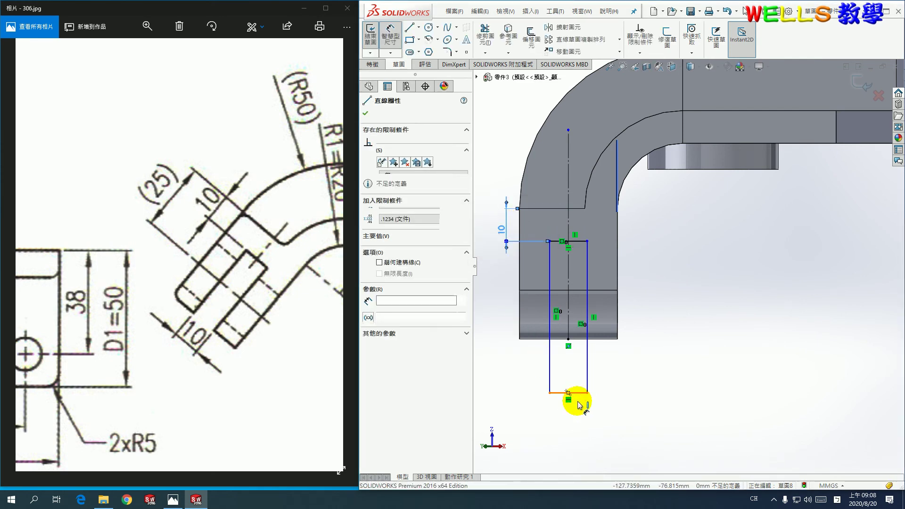
pyautogui.write('10')
pyautogui.press('Return')
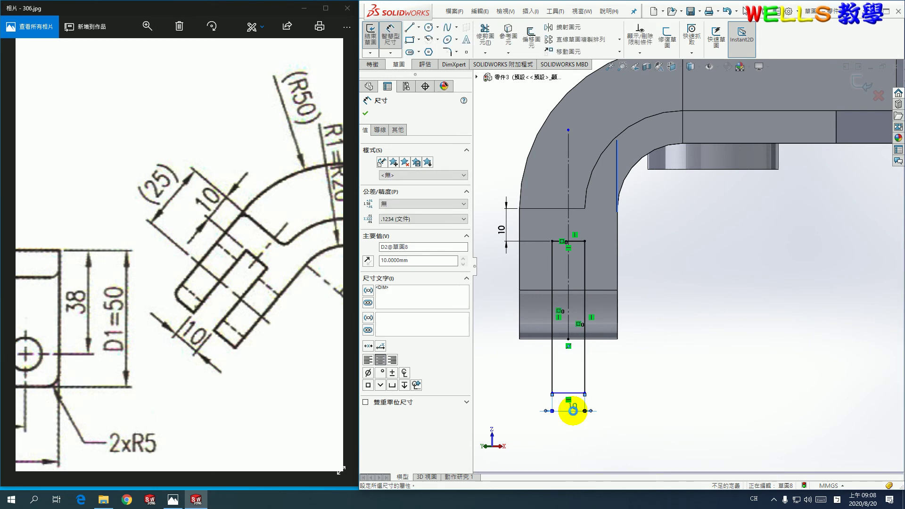
# - Cut the 10 mm rectangle through all as 除料-伸長1
pyautogui.click(858, 86)
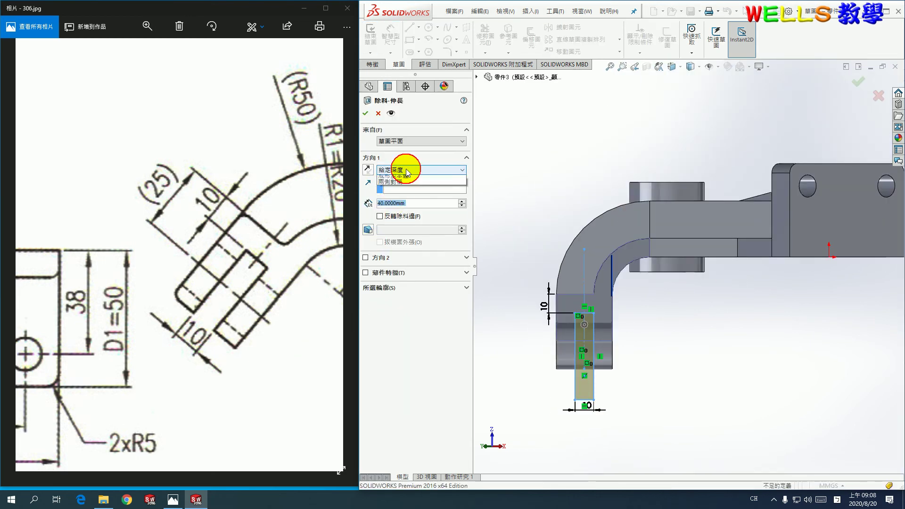
pyautogui.click(401, 178)
pyautogui.moveTo(664, 390); pyautogui.dragTo(703, 353, button='middle')
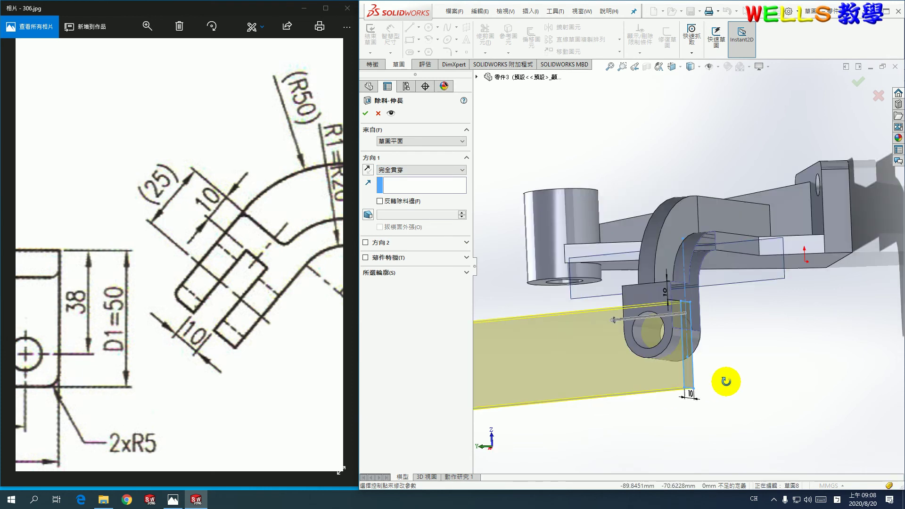
pyautogui.click(366, 114)
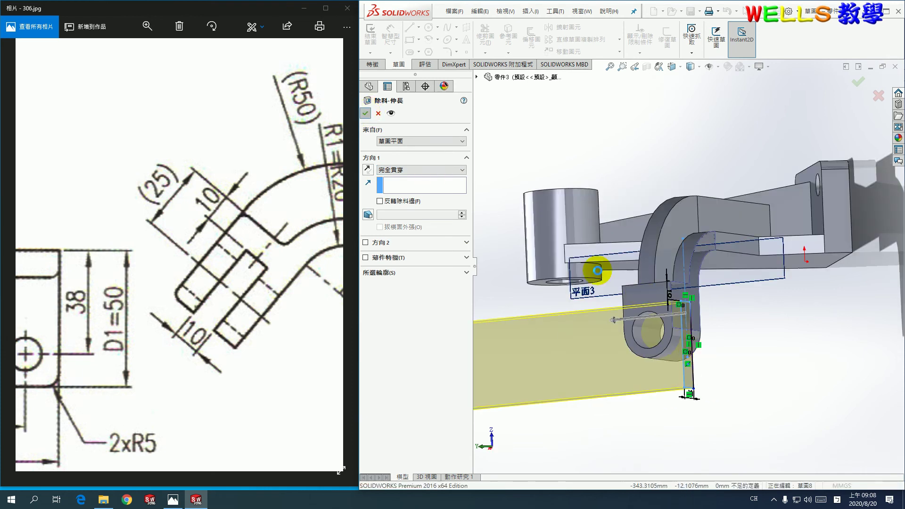
# - Hide 平面3 and return to the isometric view
pyautogui.moveTo(761, 380)
pyautogui.mouseDown(button='middle')
pyautogui.moveTo(686, 417)
pyautogui.moveTo(695, 363)
pyautogui.mouseUp(button='middle')
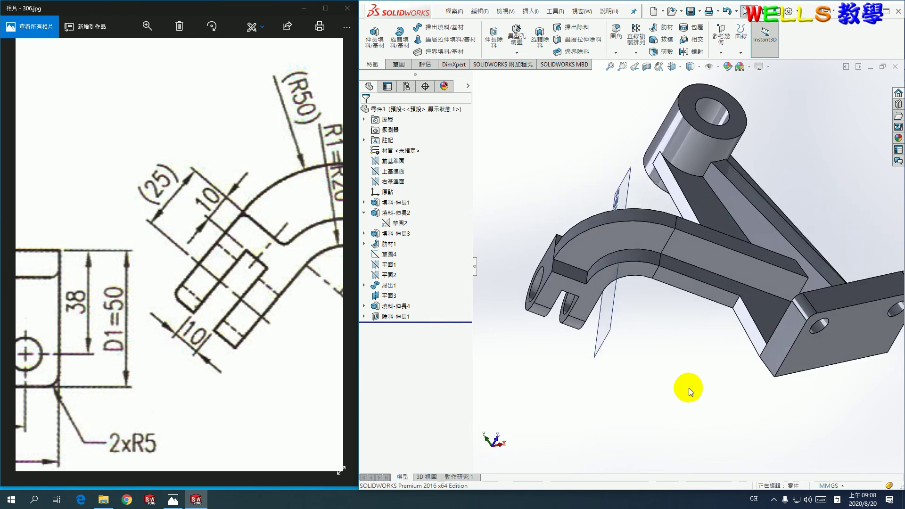
pyautogui.rightClick(696, 363)
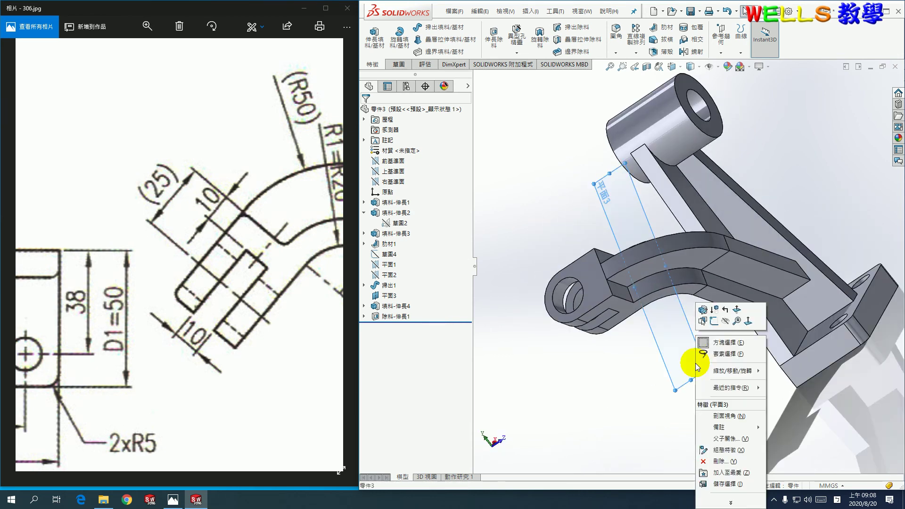
pyautogui.click(725, 322)
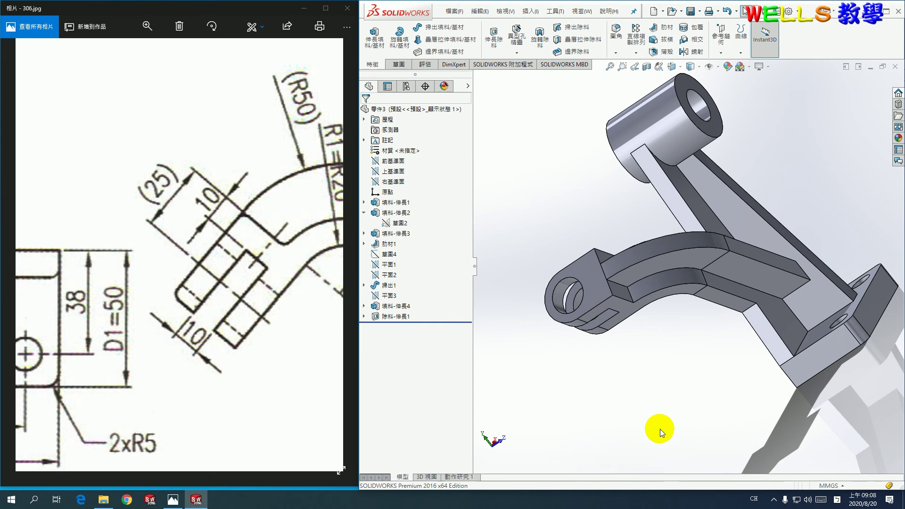
pyautogui.hotkey('ctrl', '7')
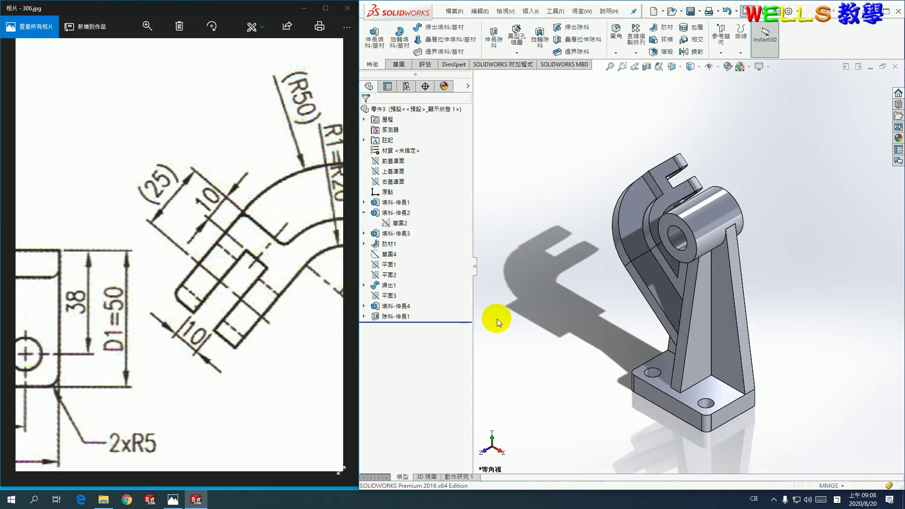
pyautogui.scroll(-1, 245, 242)
pyautogui.scroll(-2, 234, 253)
pyautogui.scroll(-1, 234, 253)
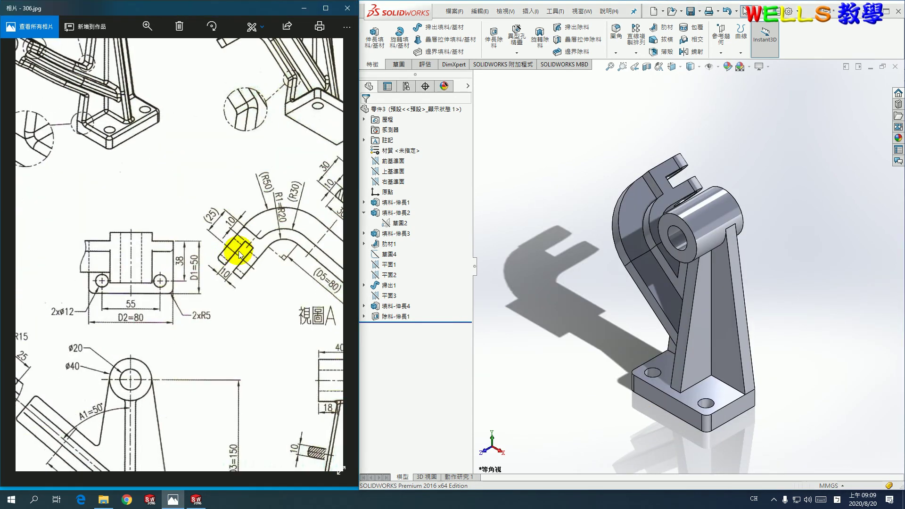
pyautogui.scroll(-1, 252, 226)
pyautogui.scroll(1, 167, 283)
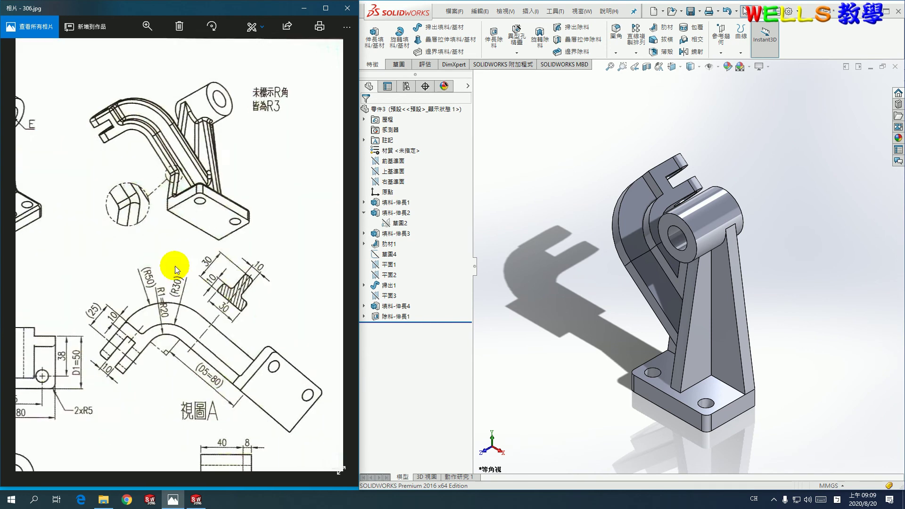
pyautogui.scroll(-2, 174, 266)
pyautogui.scroll(1, 263, 72)
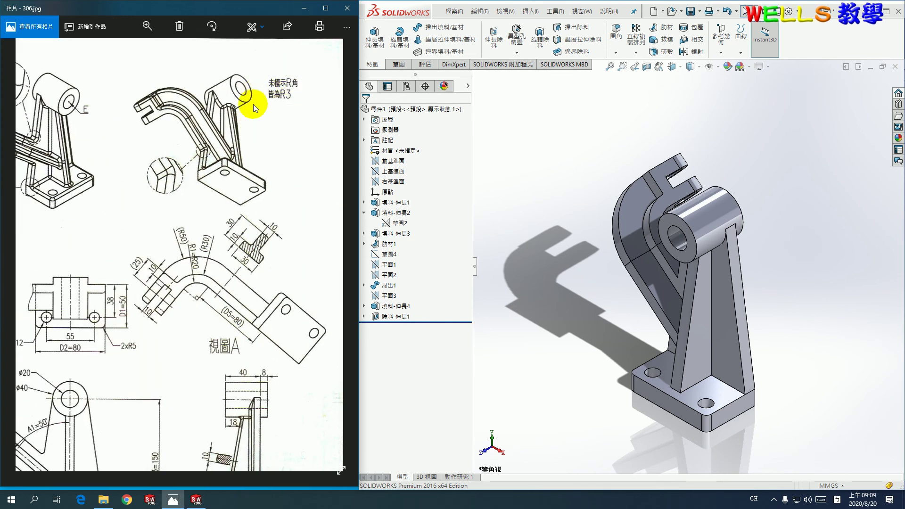
pyautogui.scroll(-1, 240, 295)
pyautogui.scroll(1, 239, 295)
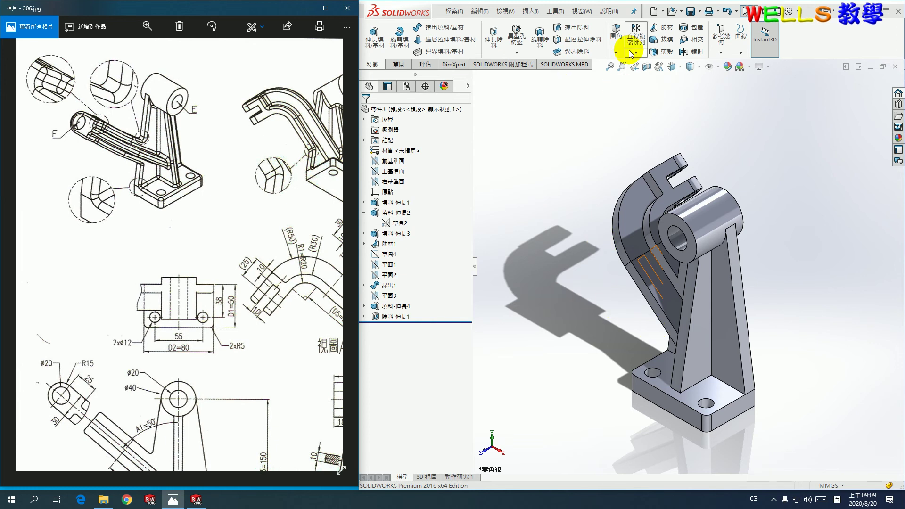
# - Round the four slot edges at the arm's top end with a 3 mm fillet
pyautogui.click(616, 32)
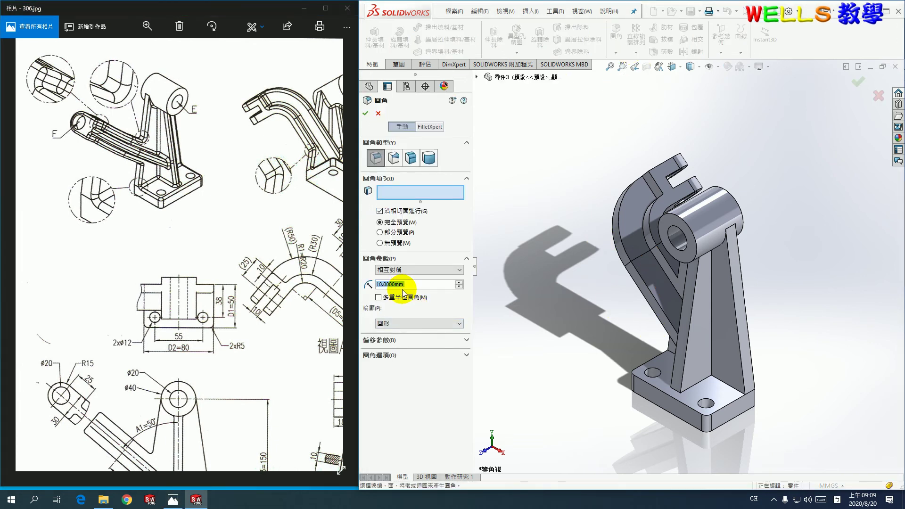
pyautogui.moveTo(688, 266)
pyautogui.mouseDown(button='middle')
pyautogui.moveTo(666, 263)
pyautogui.moveTo(687, 222)
pyautogui.mouseUp(button='middle')
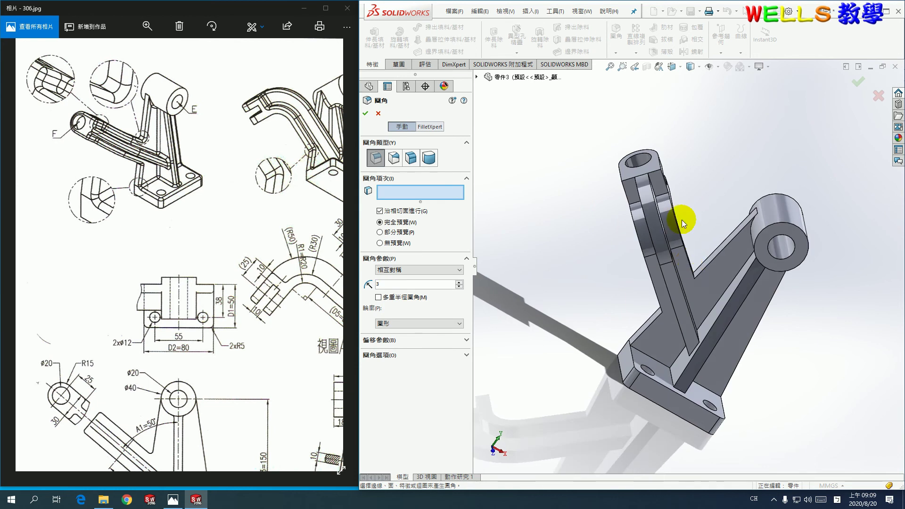
pyautogui.scroll(-3, 564, 216)
pyautogui.scroll(-3, 647, 258)
pyautogui.moveTo(646, 258); pyautogui.dragTo(645, 231, button='middle')
pyautogui.moveTo(785, 258)
pyautogui.mouseDown(button='middle')
pyautogui.moveTo(798, 242)
pyautogui.moveTo(791, 256)
pyautogui.moveTo(618, 200)
pyautogui.mouseUp(button='middle')
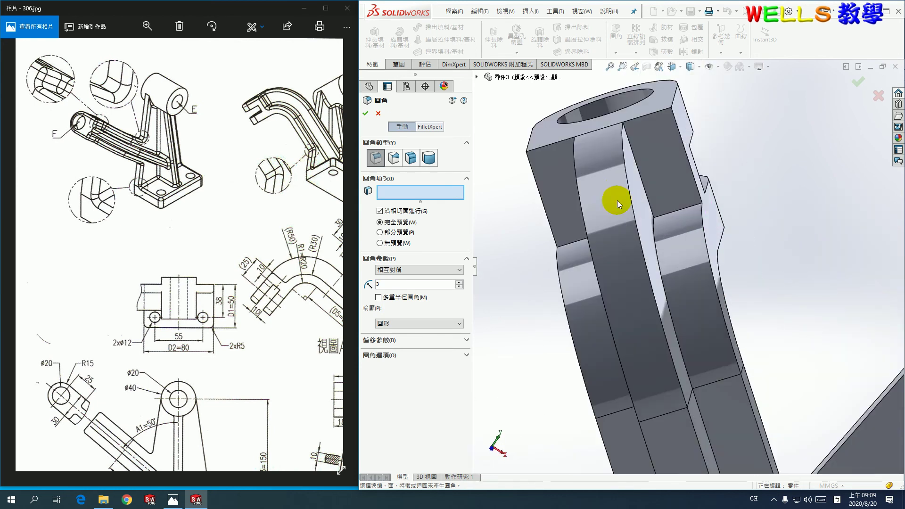
pyautogui.click(679, 210)
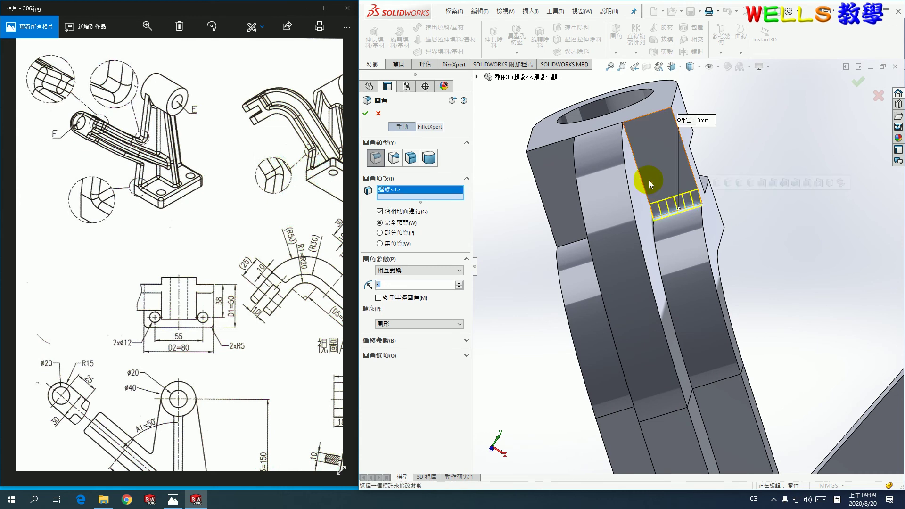
pyautogui.click(640, 176)
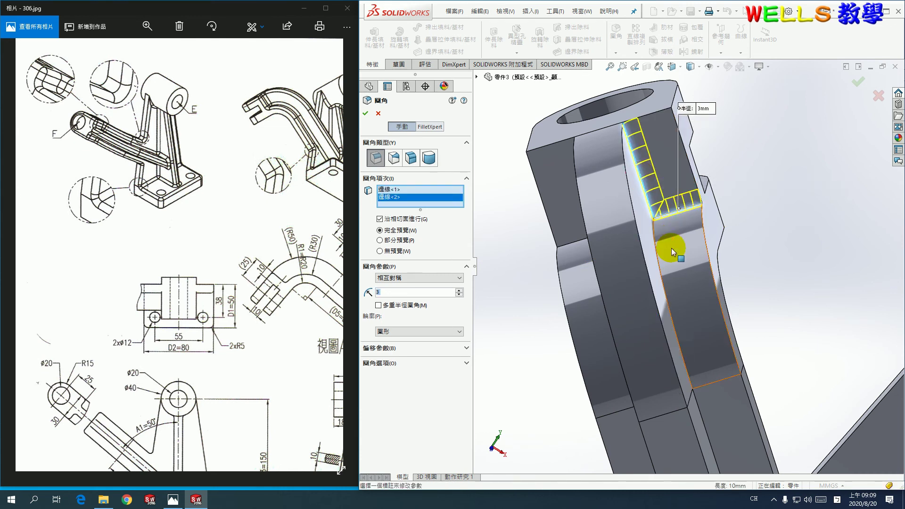
pyautogui.moveTo(673, 251); pyautogui.dragTo(712, 233, button='middle')
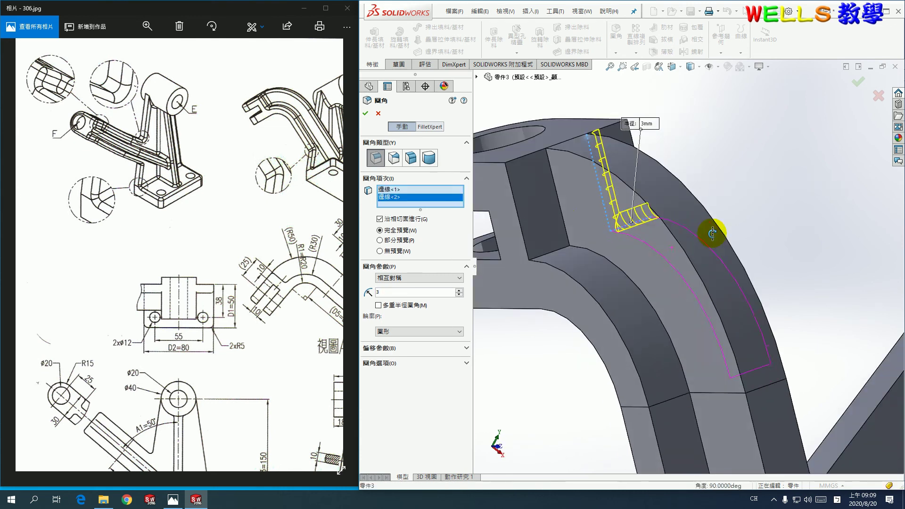
pyautogui.click(560, 208)
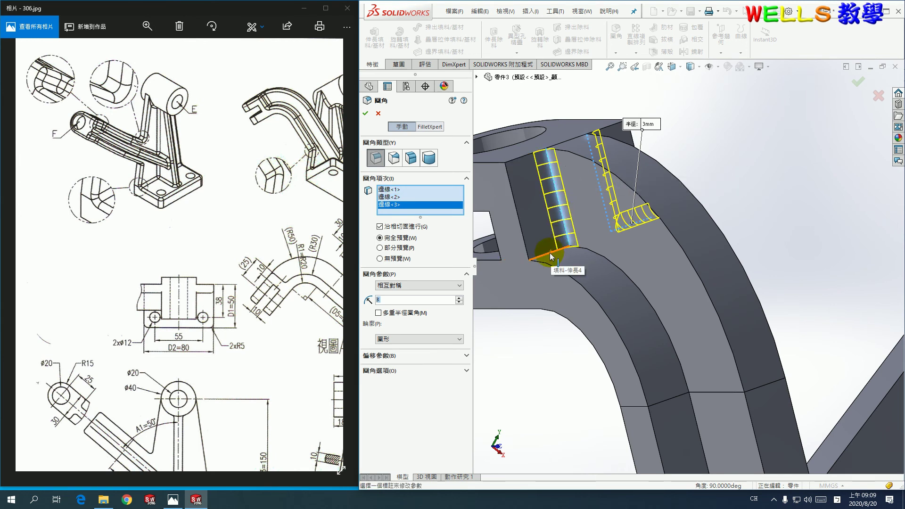
pyautogui.click(550, 253)
pyautogui.moveTo(606, 267); pyautogui.dragTo(551, 254, button='middle')
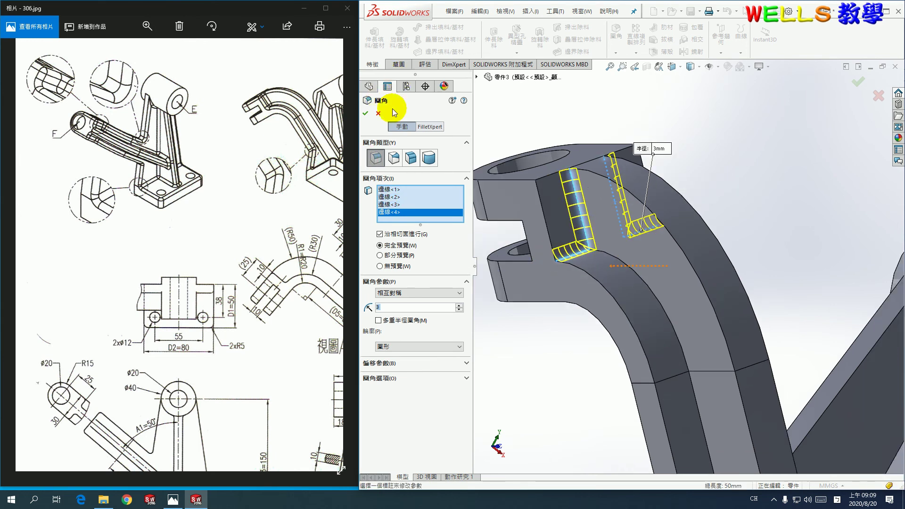
pyautogui.click(366, 114)
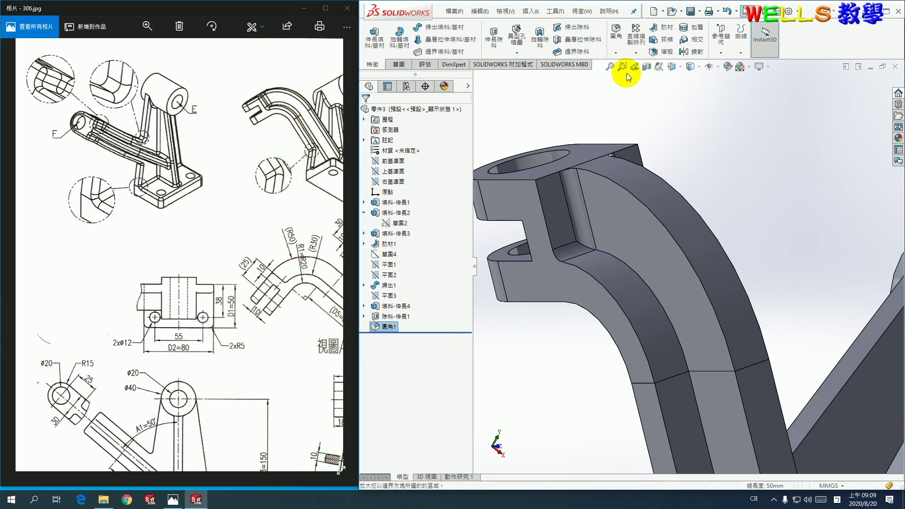
# - Fillet the four long curved edges of the bent arm at 3 mm as 圓角2
pyautogui.click(620, 36)
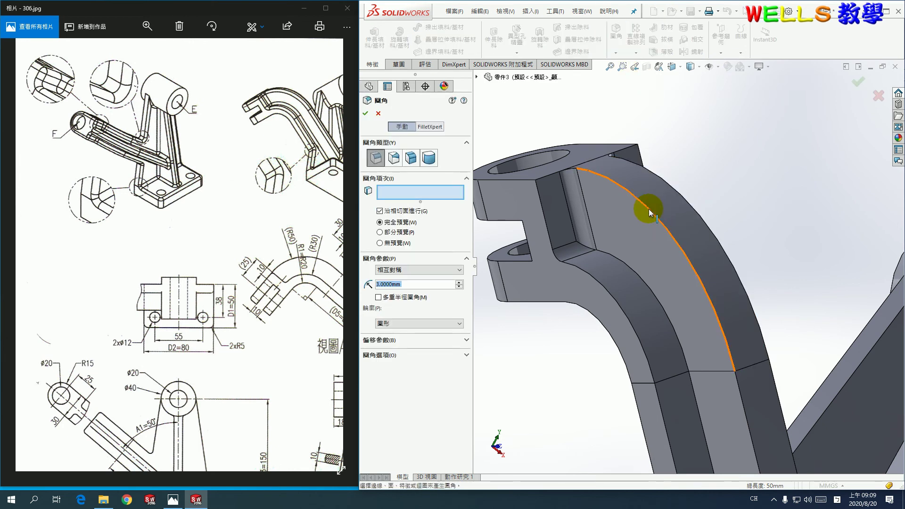
pyautogui.click(646, 207)
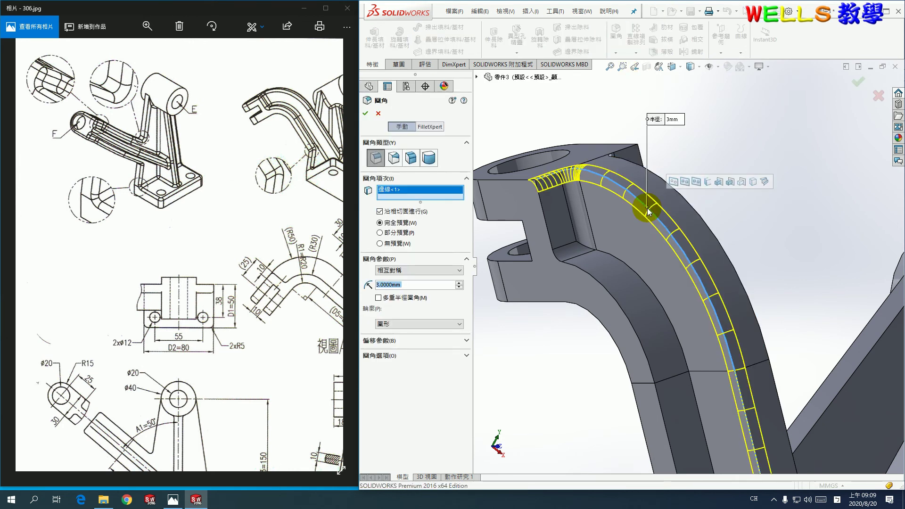
pyautogui.click(651, 291)
pyautogui.moveTo(747, 293)
pyautogui.mouseDown(button='middle')
pyautogui.moveTo(687, 293)
pyautogui.moveTo(700, 285)
pyautogui.mouseUp(button='middle')
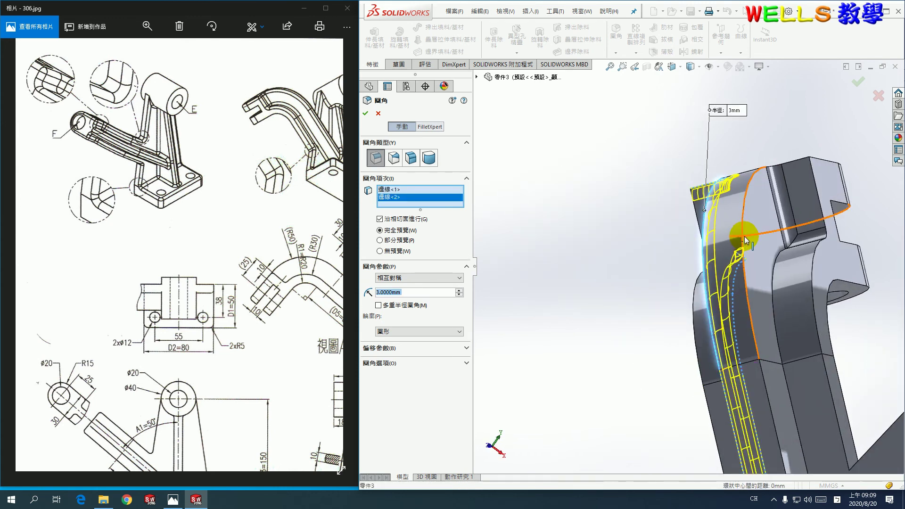
pyautogui.click(750, 301)
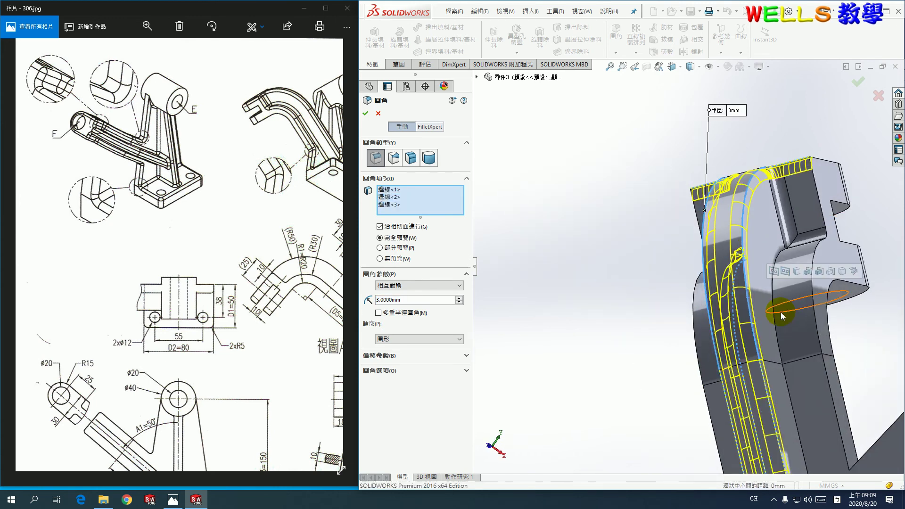
pyautogui.click(775, 324)
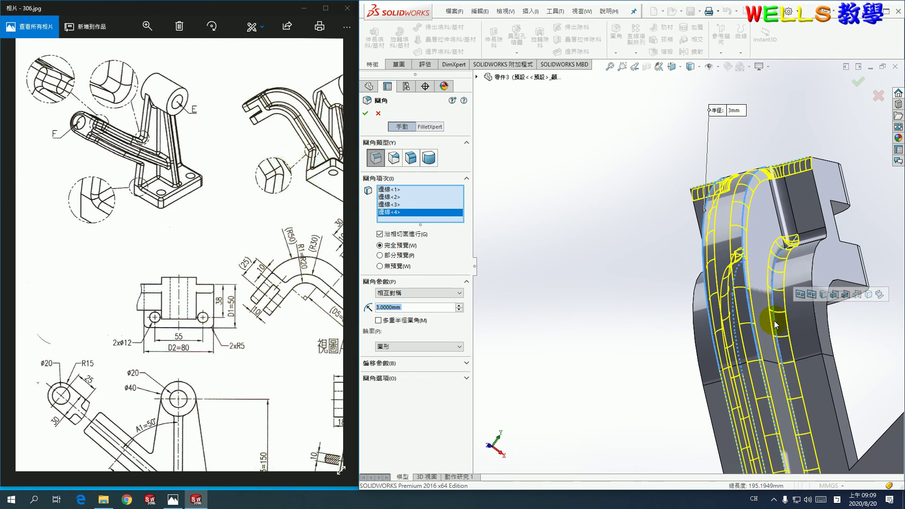
pyautogui.scroll(3, 775, 324)
pyautogui.click(365, 115)
pyautogui.moveTo(780, 350); pyautogui.dragTo(819, 414, button='middle')
# - Fillet a vertical edge and one more arm edge at 3 mm as 圓角3
pyautogui.click(615, 42)
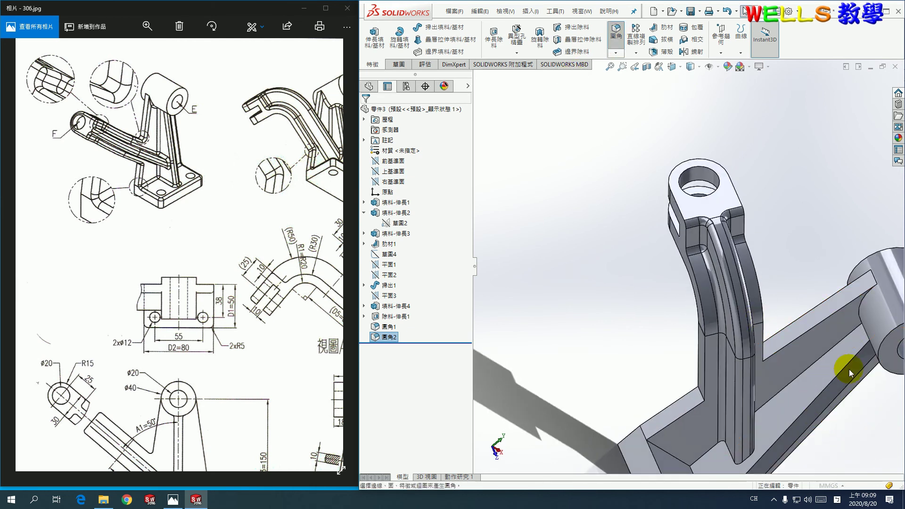
pyautogui.scroll(-2, 761, 370)
pyautogui.scroll(-3, 777, 352)
pyautogui.scroll(-3, 754, 316)
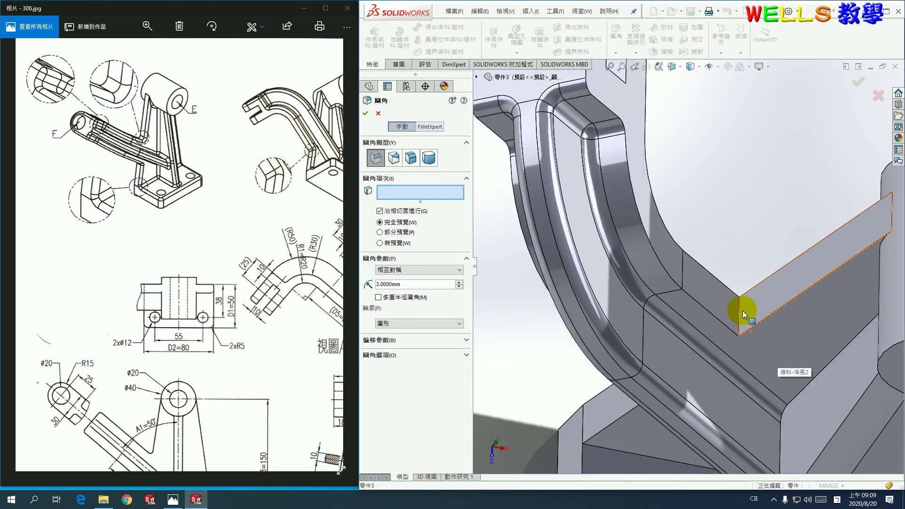
pyautogui.click(739, 317)
pyautogui.moveTo(739, 317); pyautogui.dragTo(697, 378, button='middle')
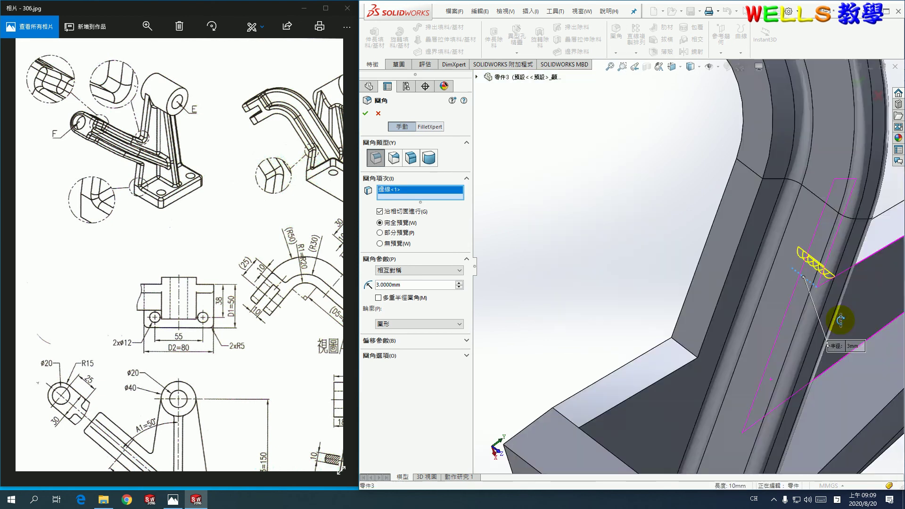
pyautogui.click(702, 353)
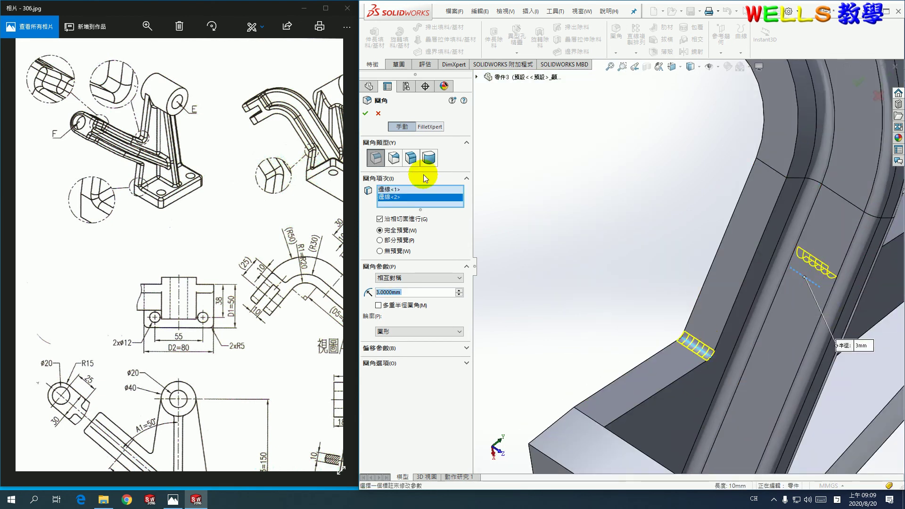
pyautogui.click(365, 114)
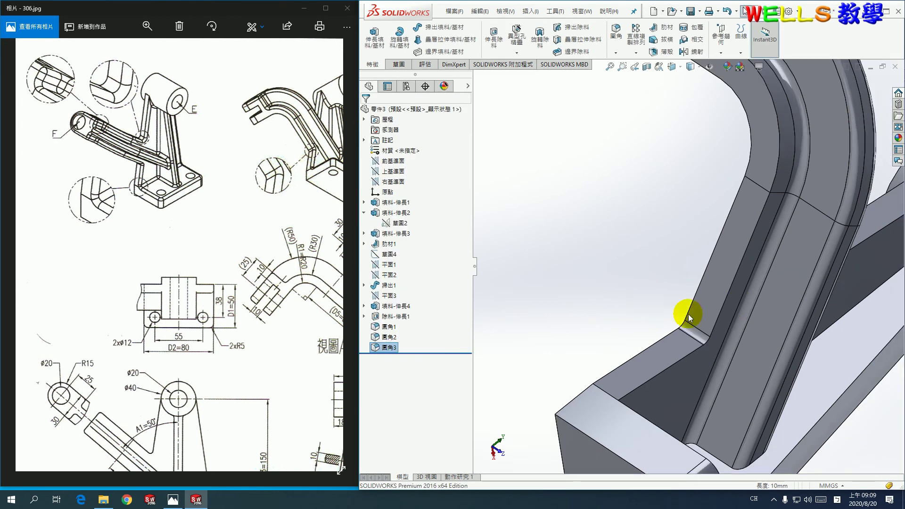
# - Return to isometric and orbit the part toward the rib and base
pyautogui.hotkey('ctrl', '7')
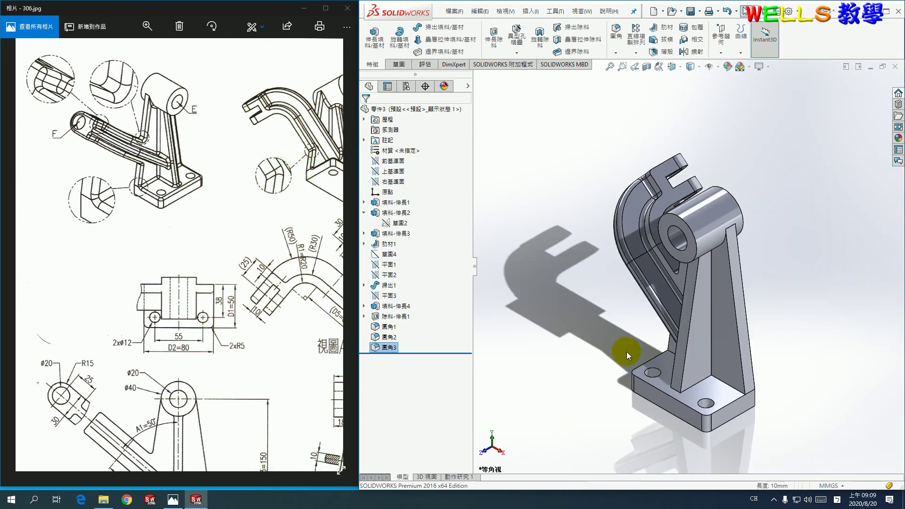
pyautogui.moveTo(709, 347)
pyautogui.mouseDown(button='middle')
pyautogui.moveTo(773, 348)
pyautogui.moveTo(770, 363)
pyautogui.moveTo(598, 193)
pyautogui.mouseUp(button='middle')
pyautogui.scroll(-5, 705, 339)
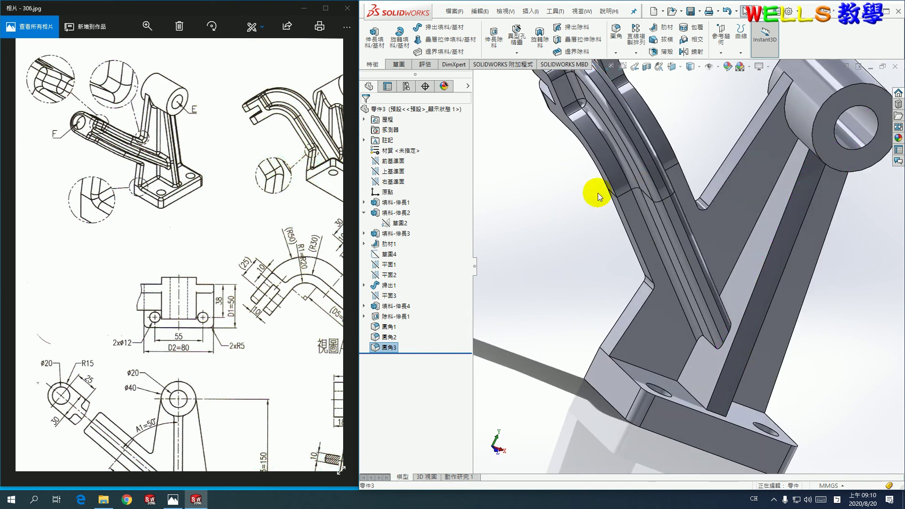
pyautogui.click(616, 34)
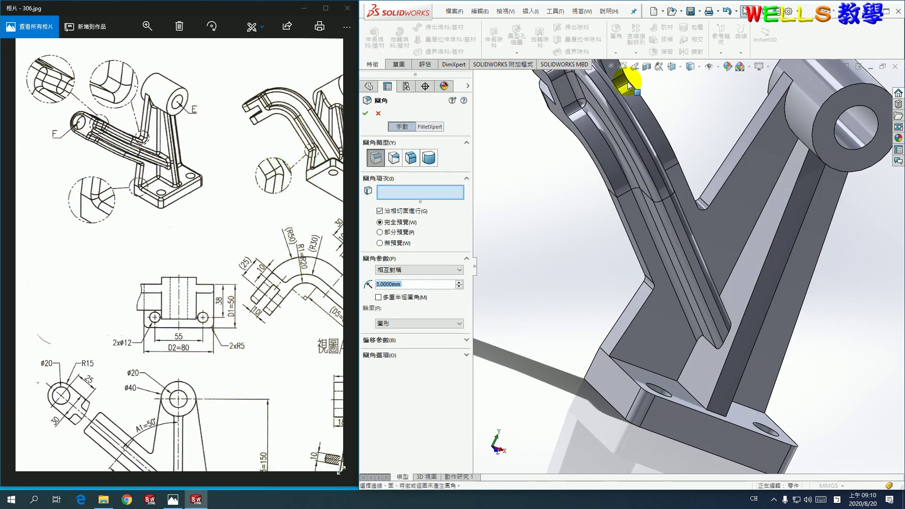
# - Fillet the long rib edge, then three more rib edges, each at 3 mm
pyautogui.click(754, 226)
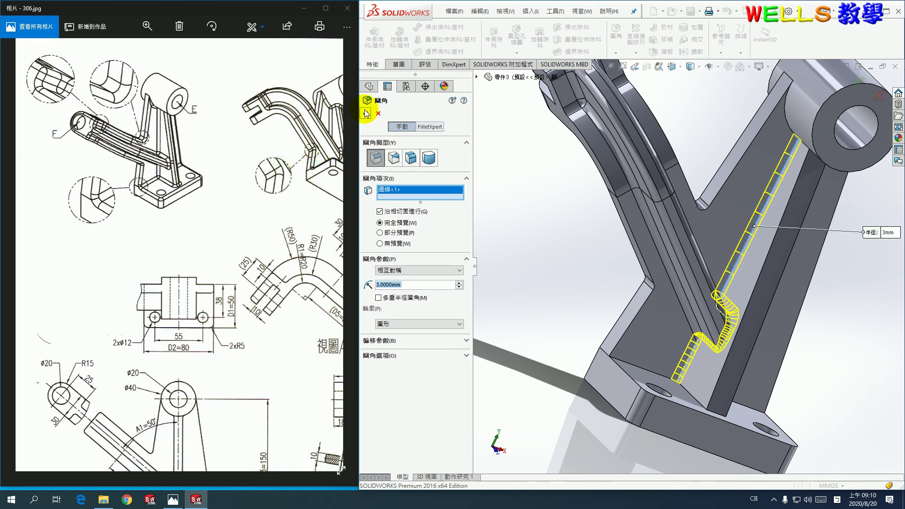
pyautogui.click(612, 43)
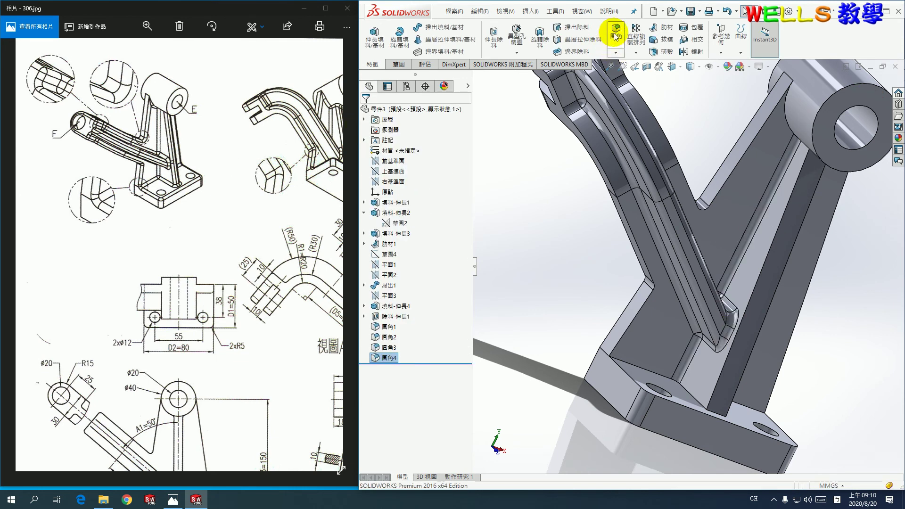
pyautogui.click(760, 273)
pyautogui.moveTo(757, 269)
pyautogui.mouseDown(button='middle')
pyautogui.moveTo(728, 261)
pyautogui.moveTo(753, 275)
pyautogui.mouseUp(button='middle')
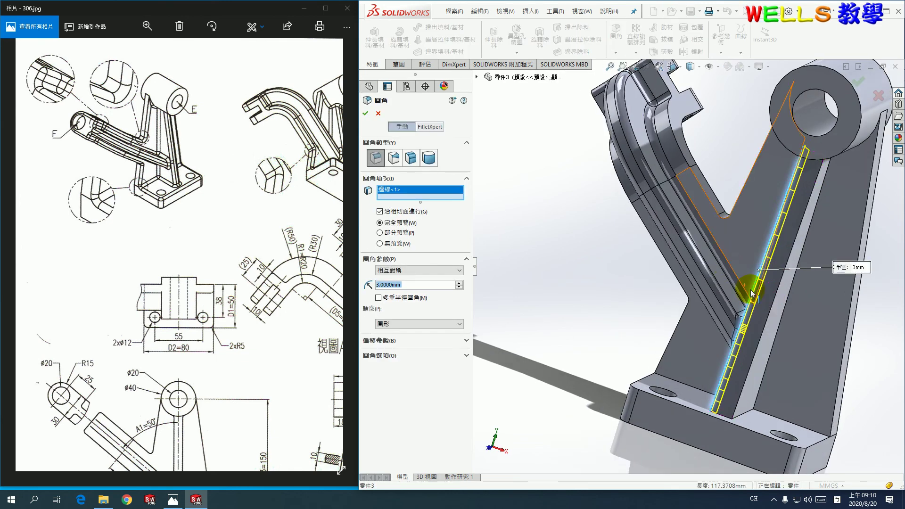
pyautogui.click(777, 302)
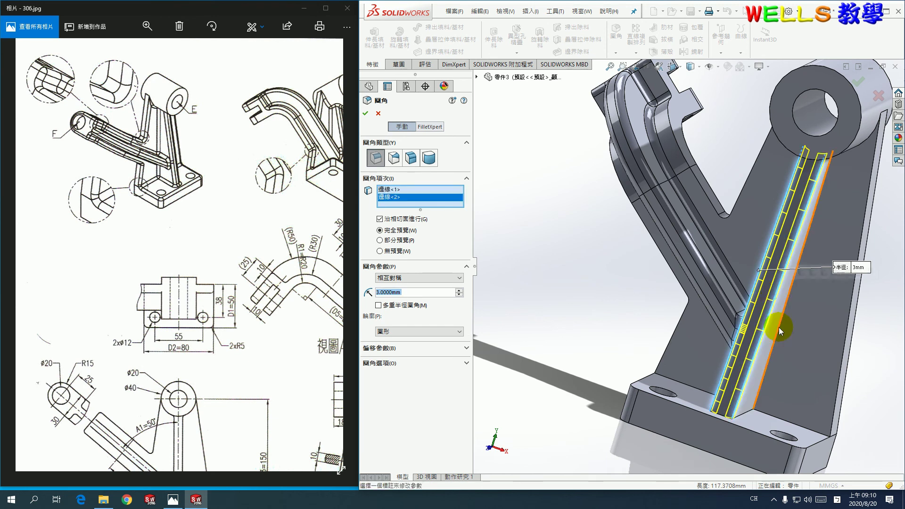
pyautogui.click(787, 305)
pyautogui.click(367, 114)
# - Fillet the edge where the rib meets the base at 3 mm
pyautogui.click(615, 32)
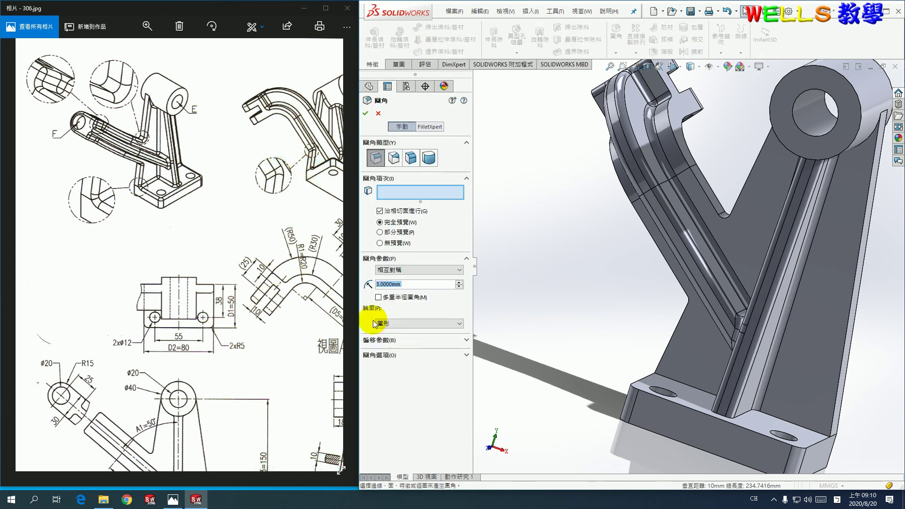
pyautogui.moveTo(578, 319); pyautogui.dragTo(579, 339, button='middle')
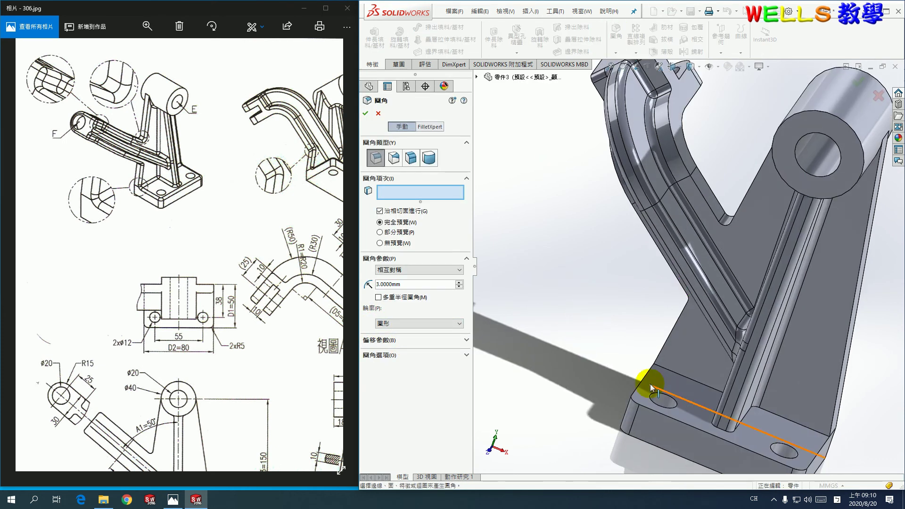
pyautogui.click(774, 415)
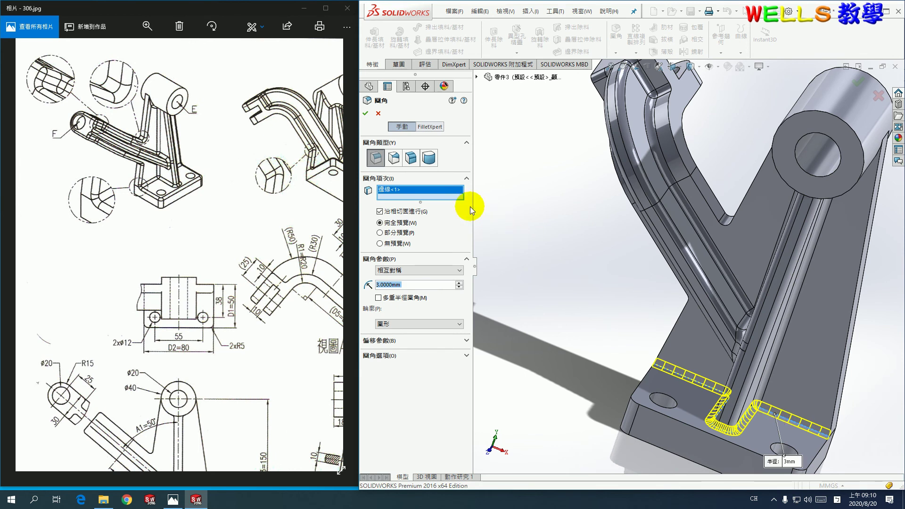
pyautogui.click(361, 115)
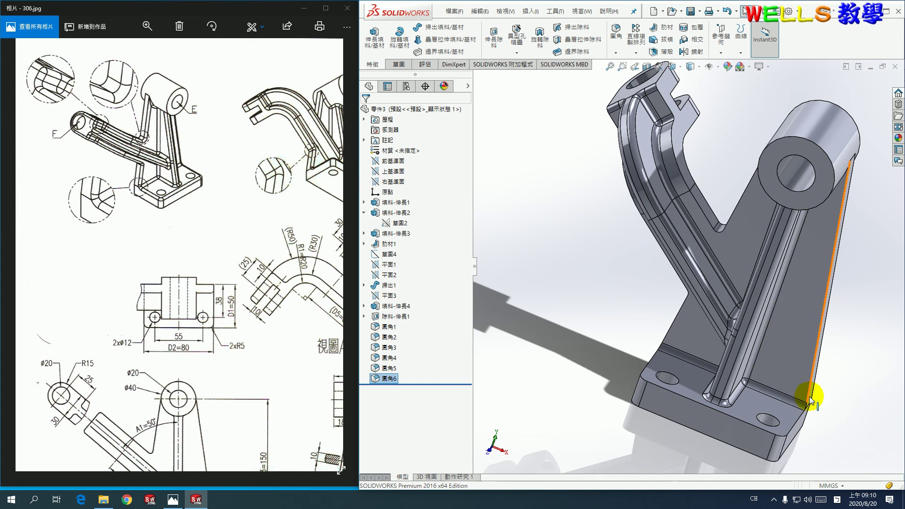
# - Fillet the arm's outline edges (圓角7) and the arc edge below the boss (圓角8) at 3 mm
pyautogui.click(616, 32)
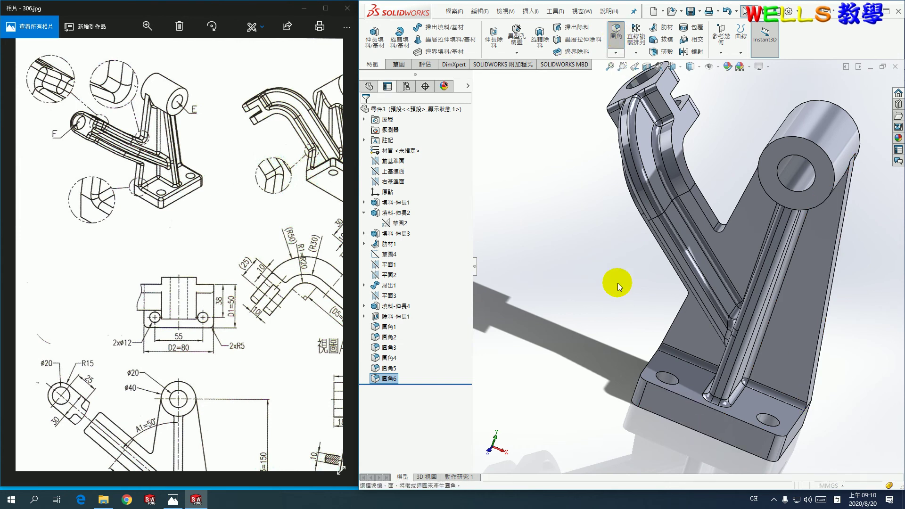
pyautogui.click(696, 203)
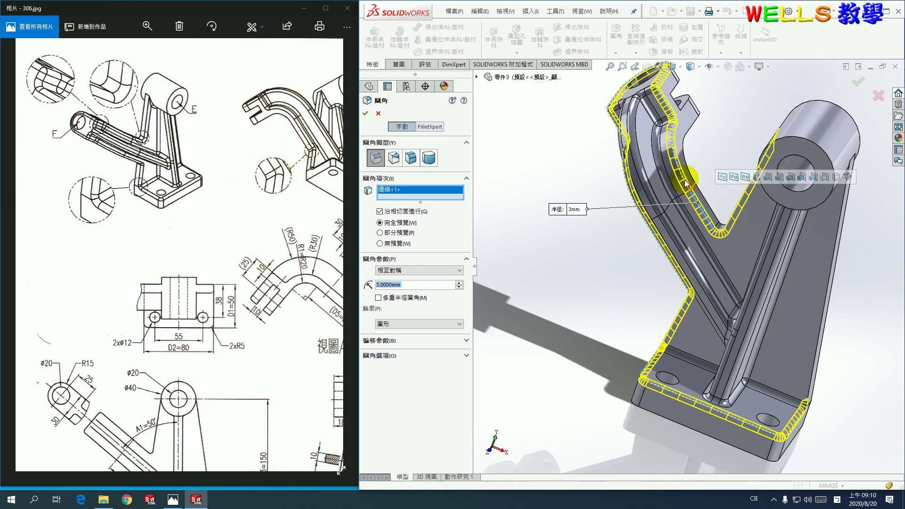
pyautogui.moveTo(813, 329)
pyautogui.mouseDown(button='middle')
pyautogui.moveTo(809, 322)
pyautogui.moveTo(817, 342)
pyautogui.mouseUp(button='middle')
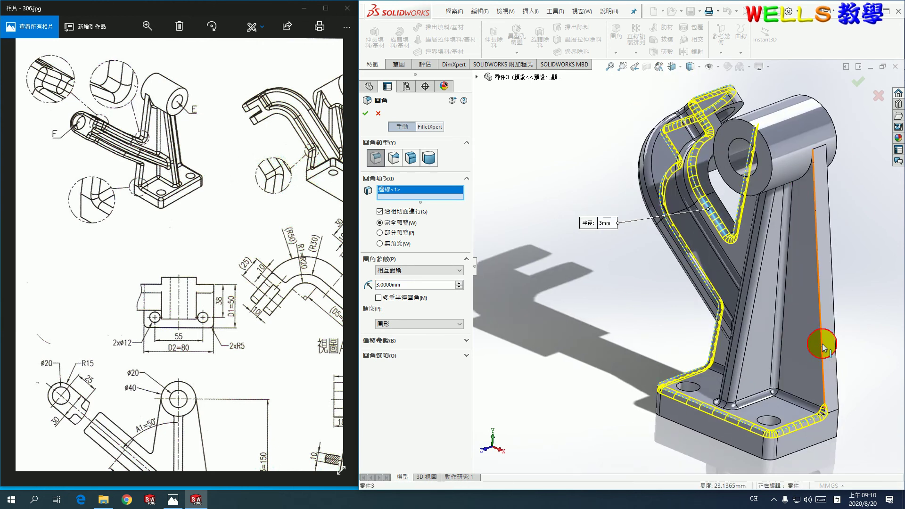
pyautogui.click(823, 348)
pyautogui.moveTo(786, 351)
pyautogui.mouseDown(button='middle')
pyautogui.moveTo(782, 335)
pyautogui.moveTo(803, 315)
pyautogui.moveTo(878, 318)
pyautogui.moveTo(890, 344)
pyautogui.moveTo(855, 334)
pyautogui.mouseUp(button='middle')
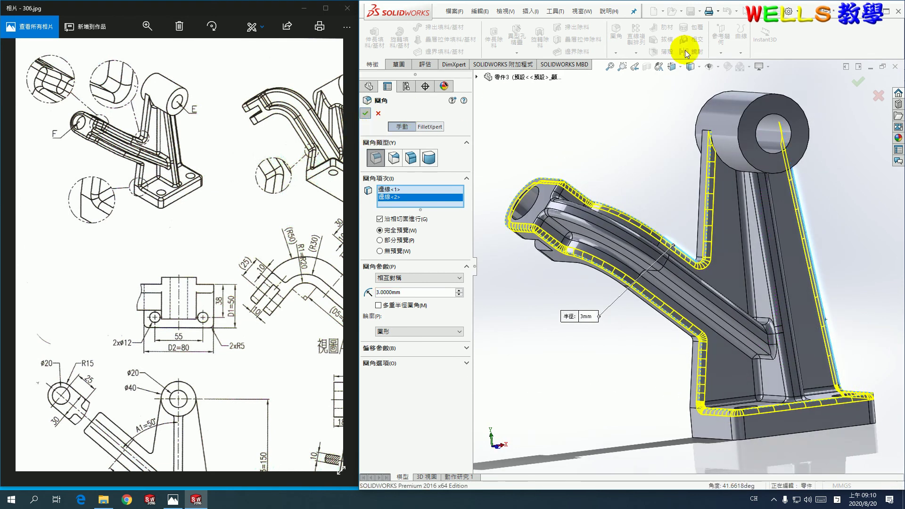
pyautogui.click(616, 32)
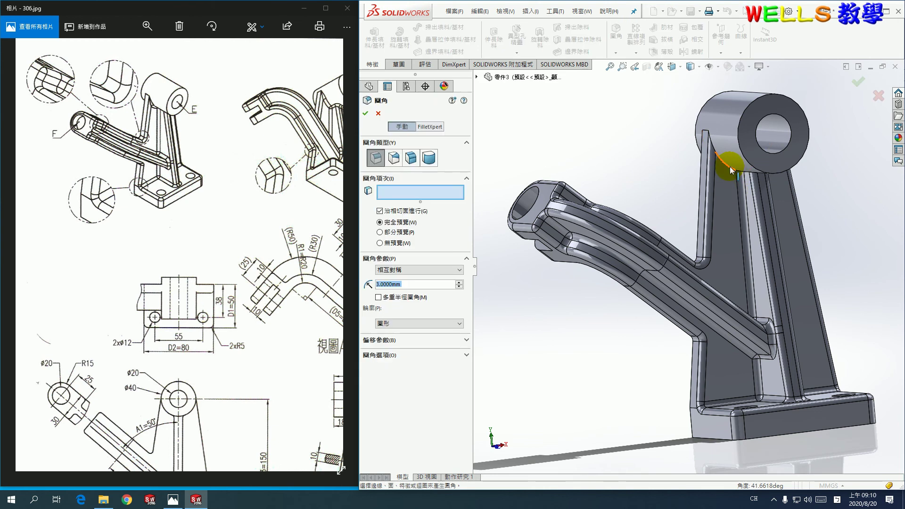
pyautogui.click(729, 166)
pyautogui.click(366, 114)
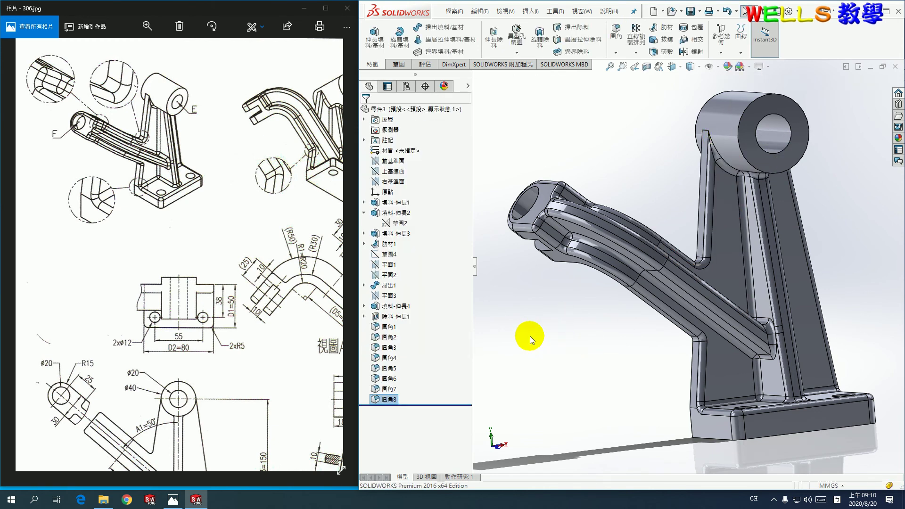
pyautogui.hotkey('ctrl', '7')
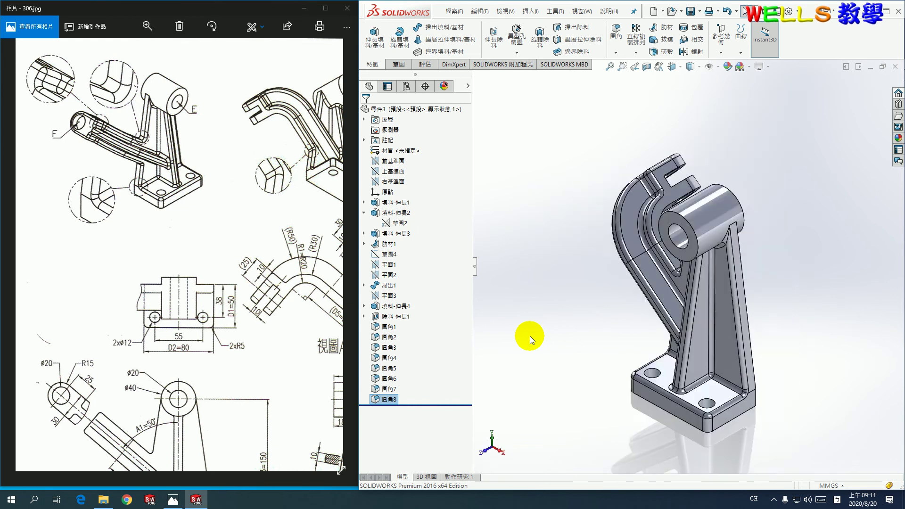
pyautogui.scroll(-4, 773, 397)
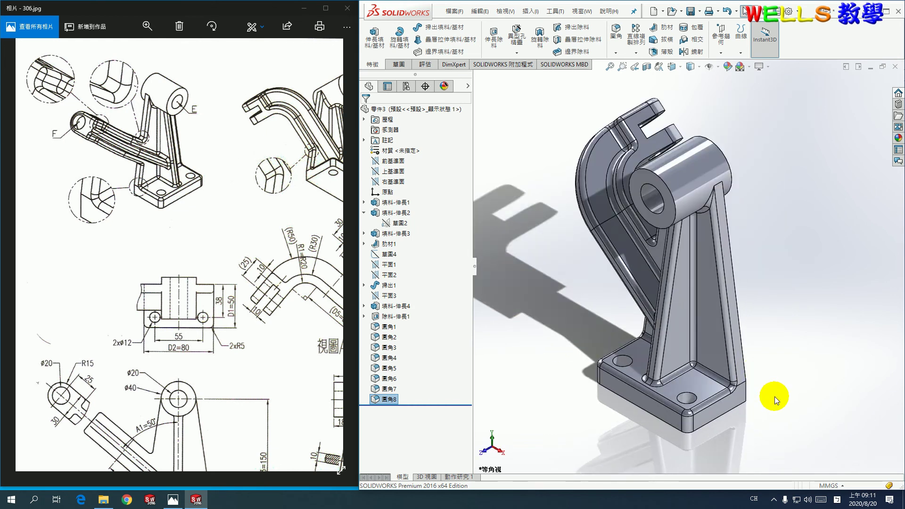
pyautogui.scroll(1, 774, 397)
pyautogui.scroll(-3, 225, 340)
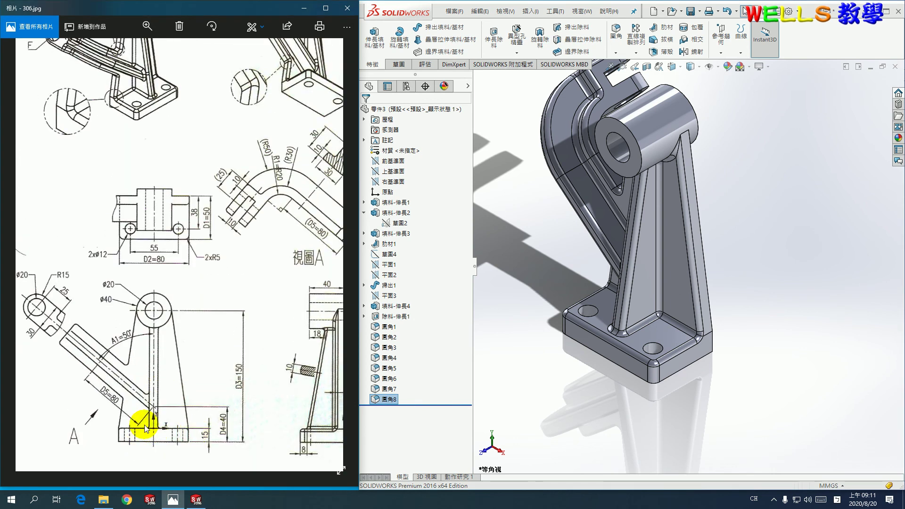
pyautogui.moveTo(218, 411); pyautogui.dragTo(142, 399)
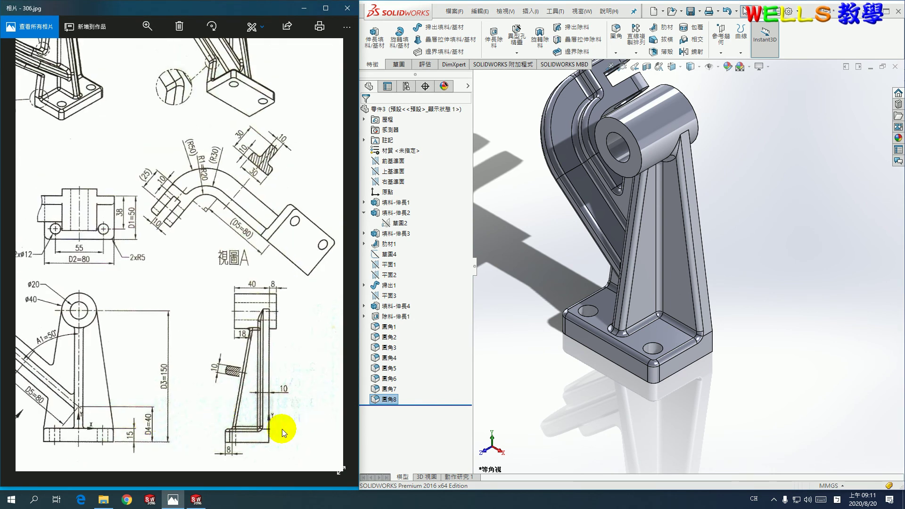
pyautogui.moveTo(202, 399); pyautogui.dragTo(225, 380)
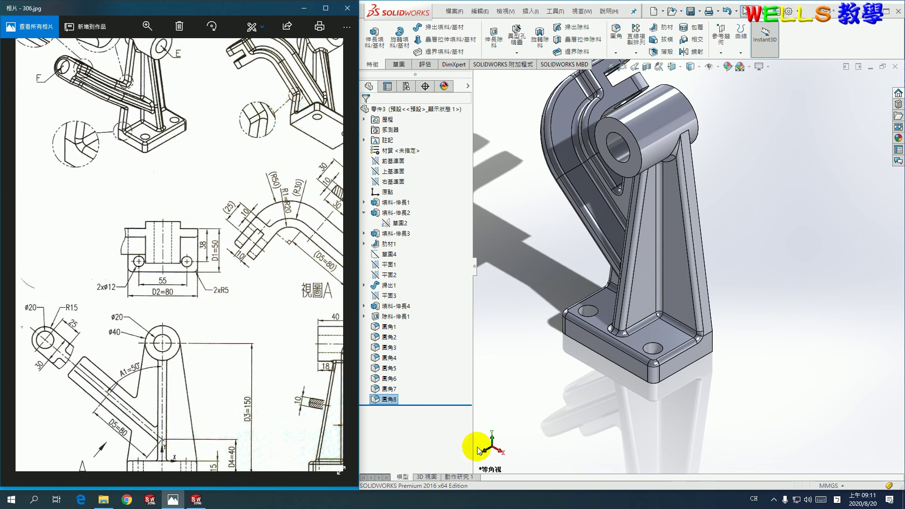
pyautogui.scroll(-1, 219, 443)
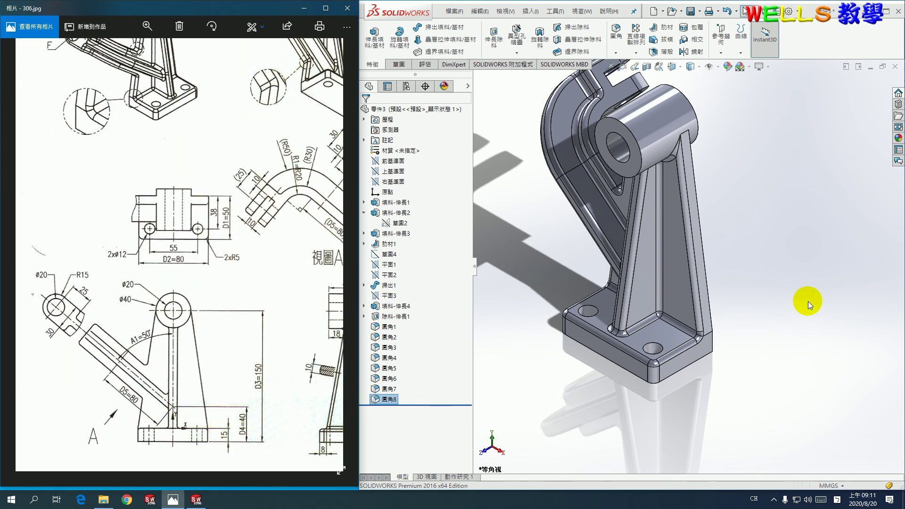
pyautogui.click(721, 52)
pyautogui.click(733, 88)
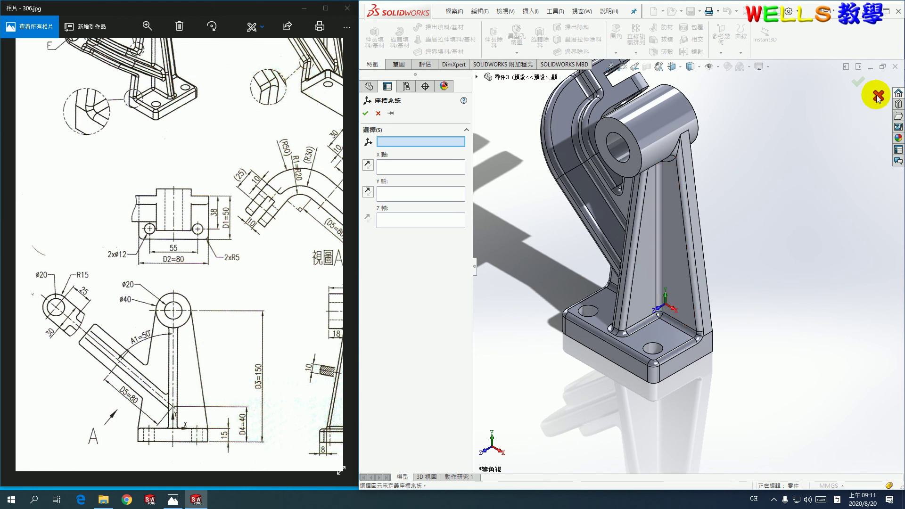
pyautogui.click(878, 96)
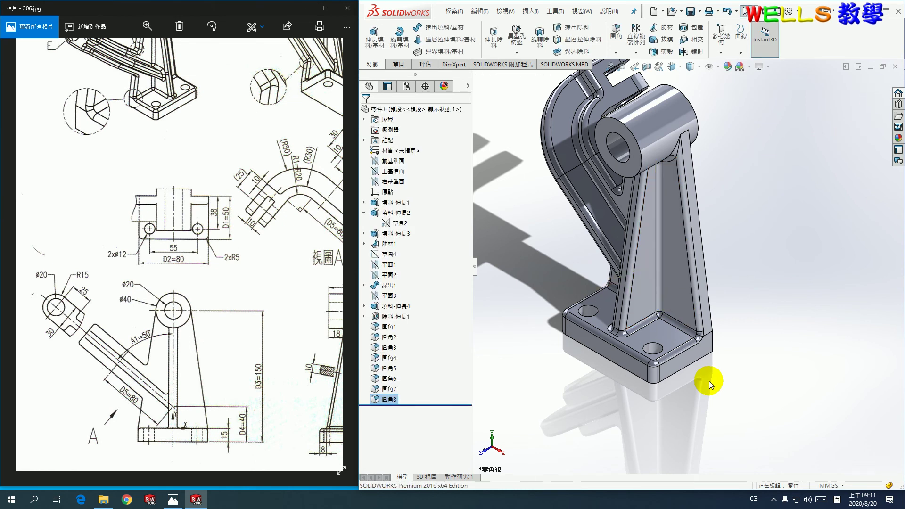
pyautogui.scroll(2, 709, 380)
pyautogui.scroll(1, 708, 381)
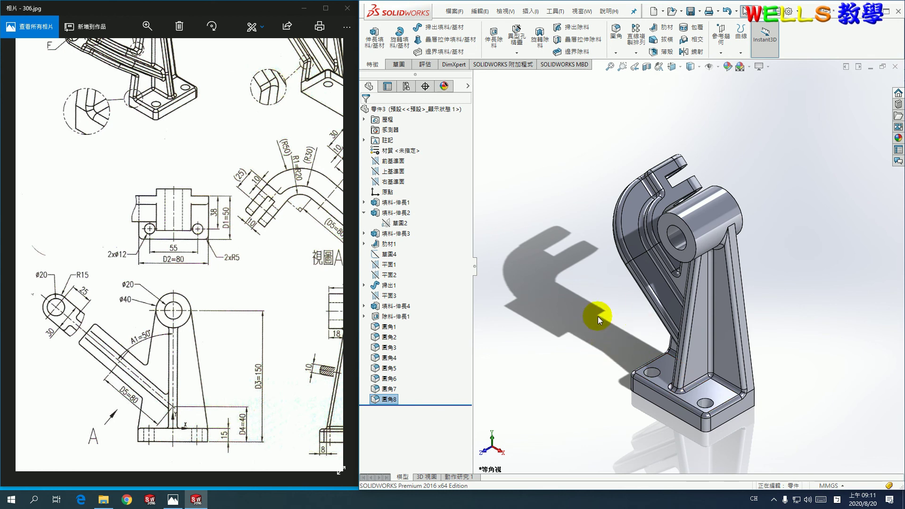
# - Close the mass properties results and pan the reference drawing to its isometric views
pyautogui.click(425, 64)
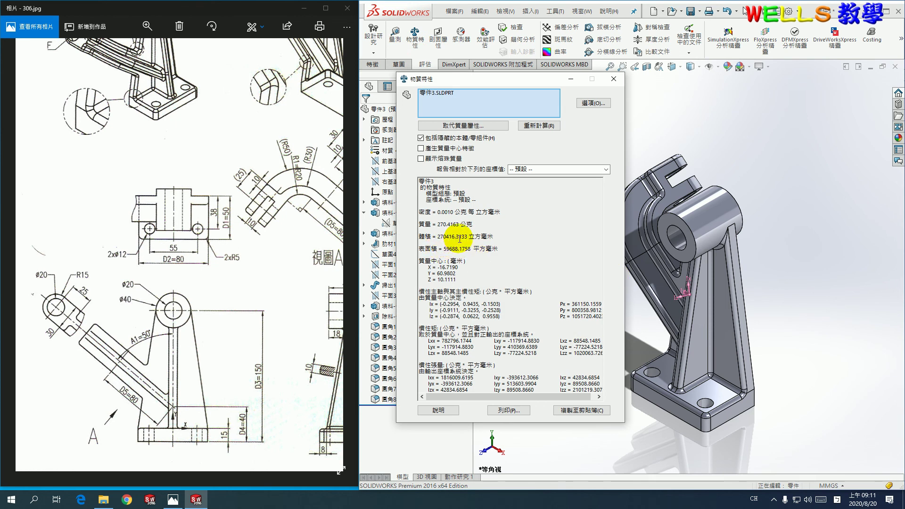
pyautogui.click(613, 79)
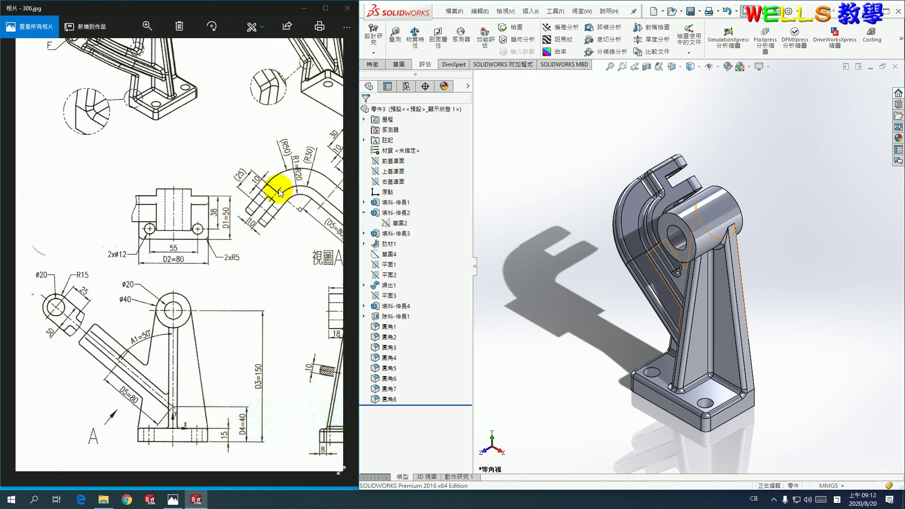
pyautogui.moveTo(262, 202)
pyautogui.mouseDown()
pyautogui.moveTo(177, 223)
pyautogui.moveTo(237, 261)
pyautogui.mouseUp()
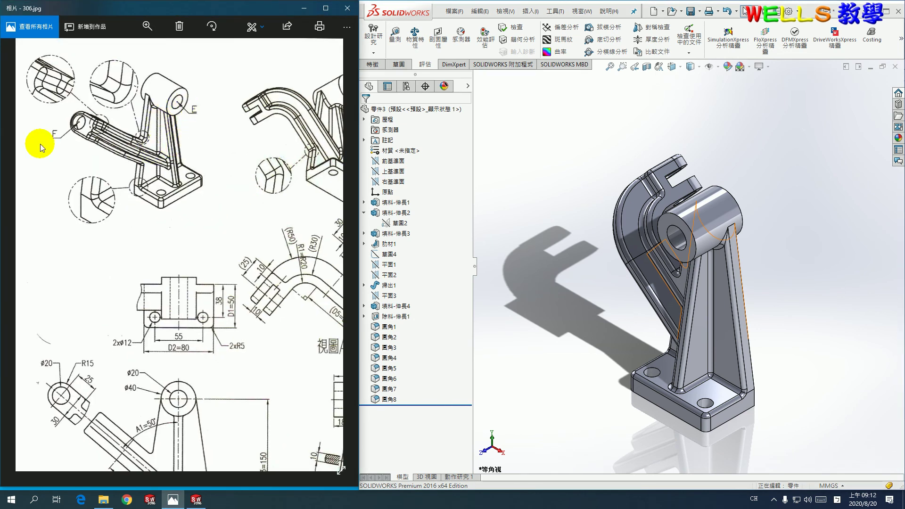
pyautogui.click(575, 144)
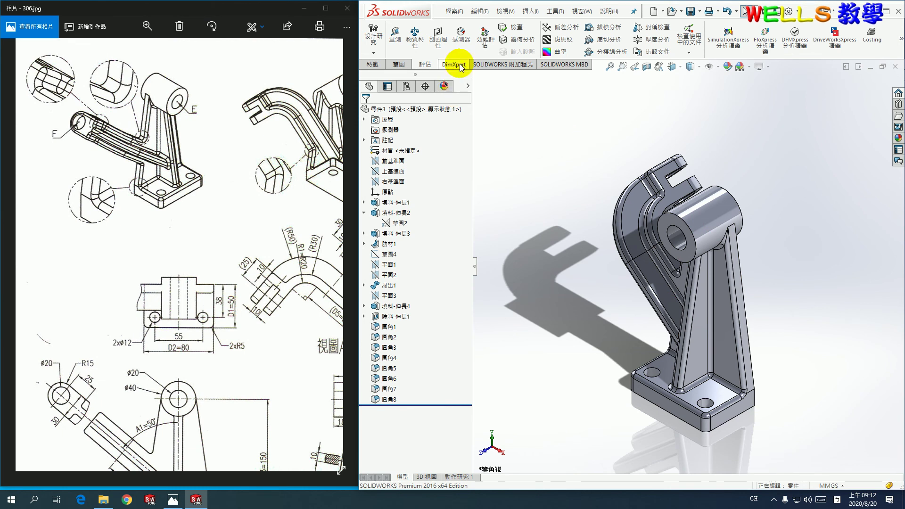
pyautogui.click(394, 36)
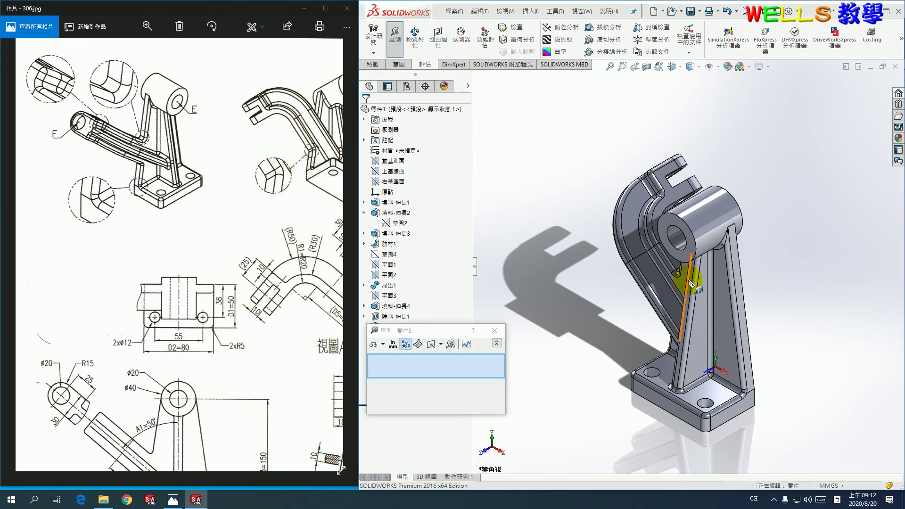
pyautogui.scroll(-3, 674, 231)
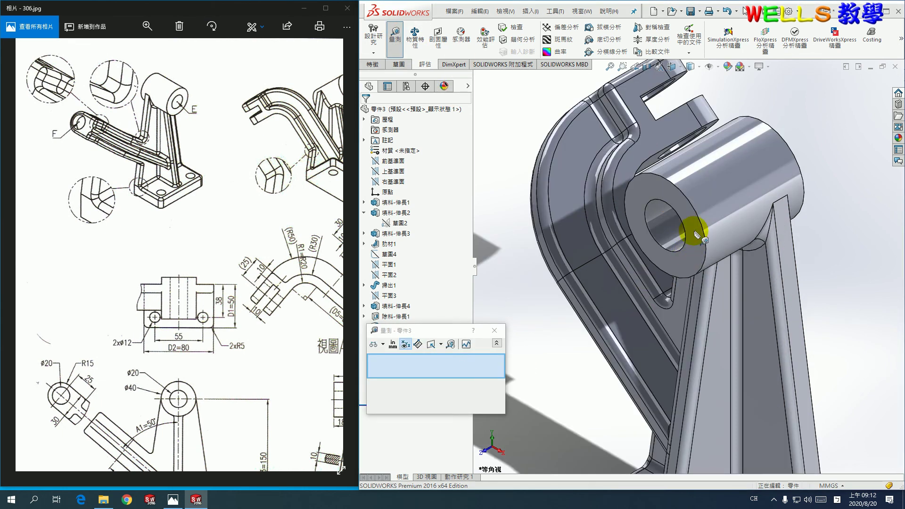
pyautogui.click(677, 211)
pyautogui.moveTo(620, 277)
pyautogui.mouseDown(button='middle')
pyautogui.moveTo(715, 300)
pyautogui.moveTo(733, 333)
pyautogui.moveTo(510, 156)
pyautogui.mouseUp(button='middle')
pyautogui.click(509, 156)
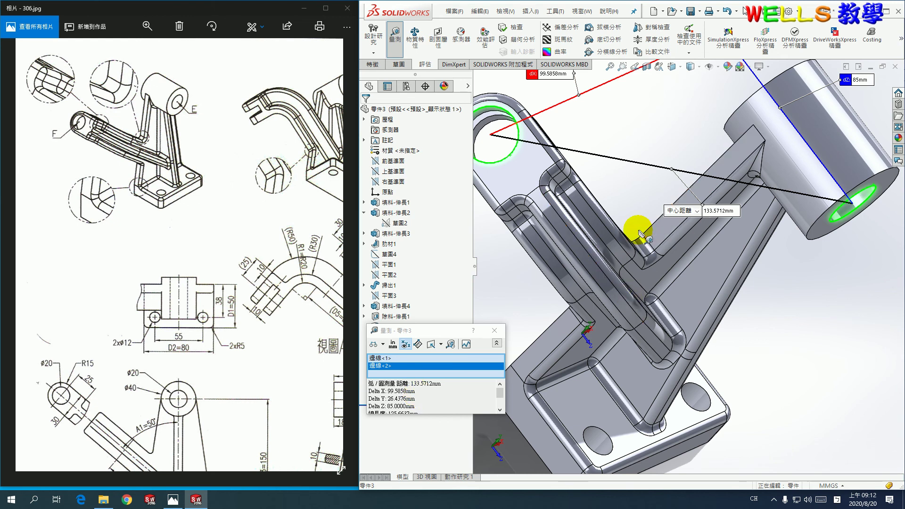
pyautogui.hotkey('ctrl', '7')
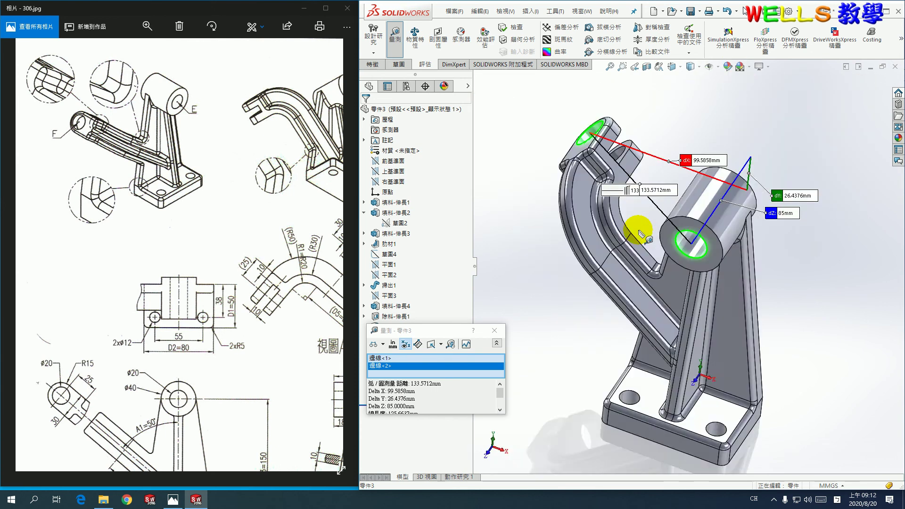
pyautogui.click(494, 331)
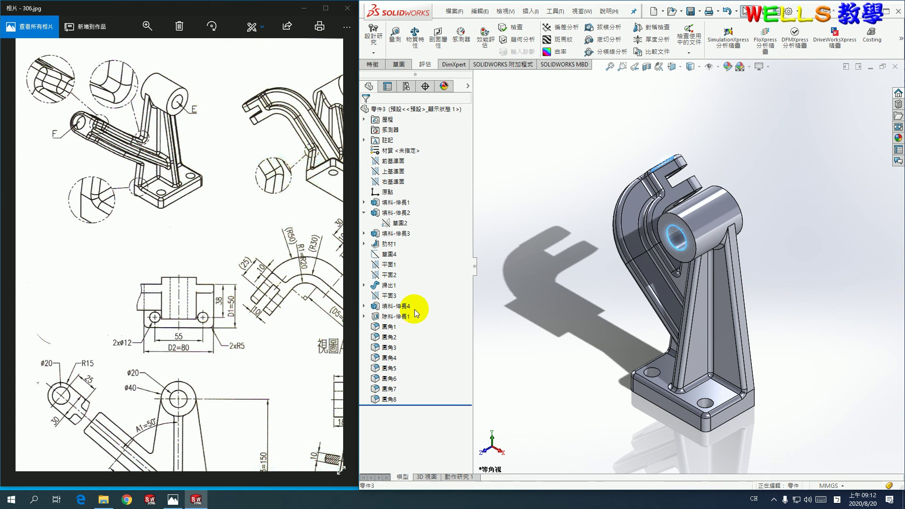
# - View the 填料-伸長1 base sketch normal-to and display its dimensions
pyautogui.click(394, 203)
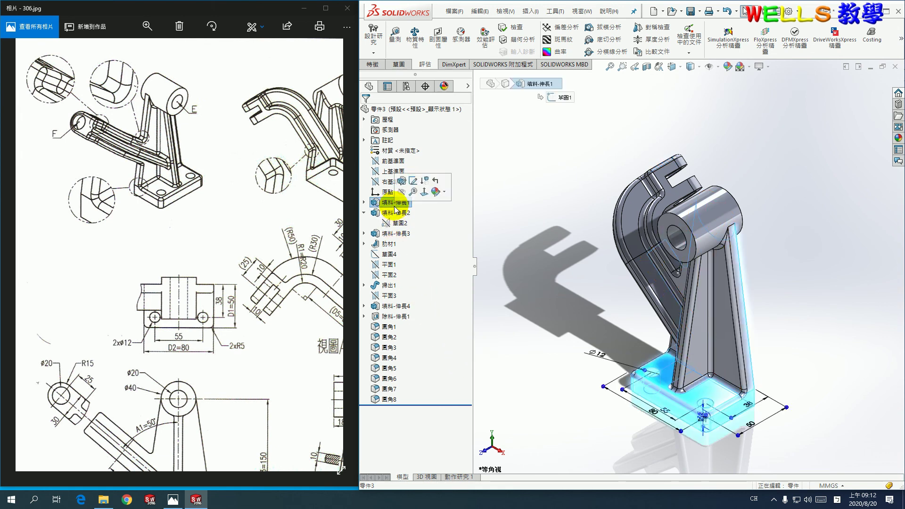
pyautogui.scroll(2, 200, 359)
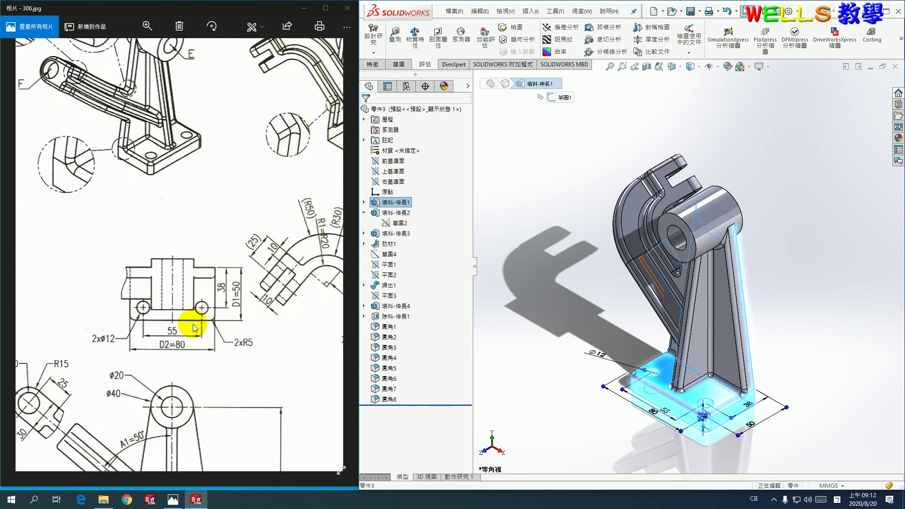
pyautogui.scroll(2, 193, 323)
pyautogui.rightClick(403, 206)
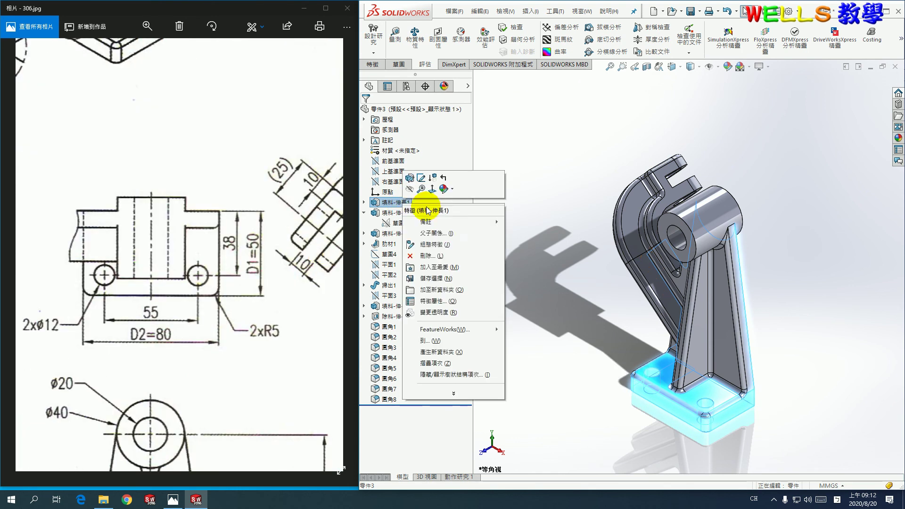
pyautogui.click(441, 187)
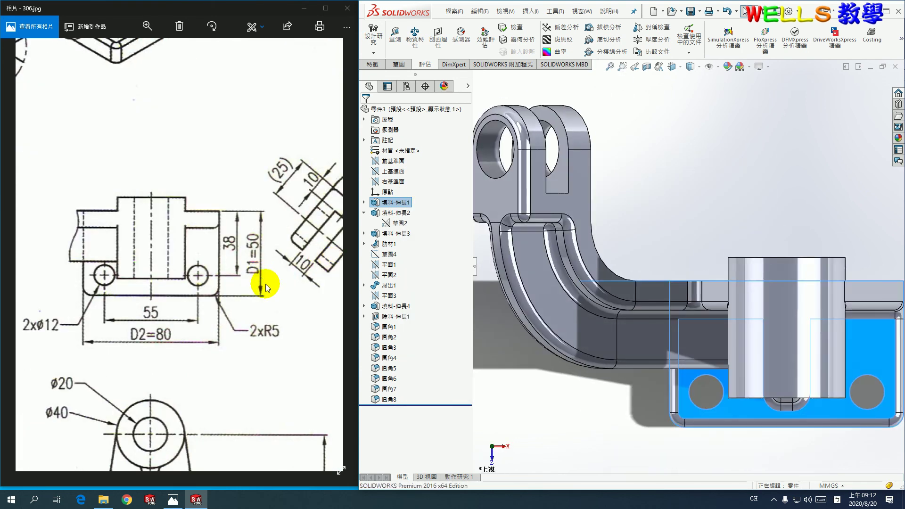
pyautogui.scroll(3, 797, 333)
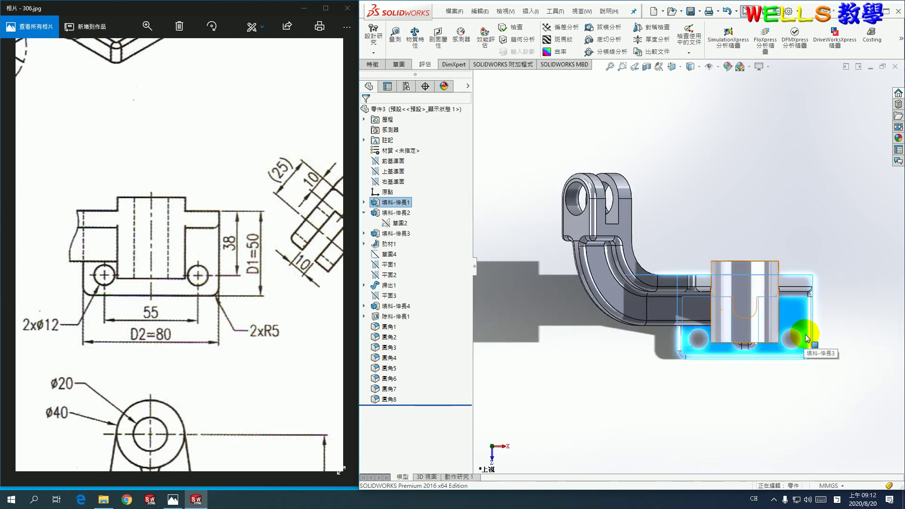
pyautogui.doubleClick(396, 202)
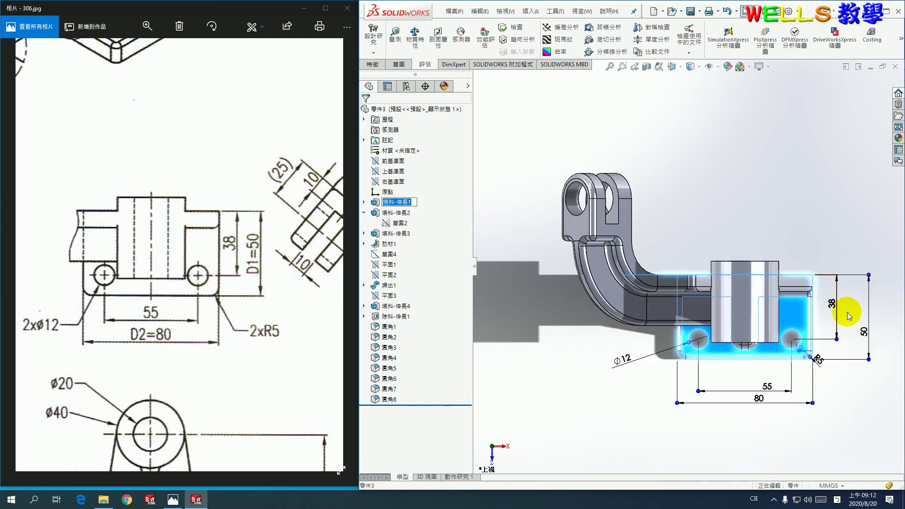
# - Change the base sketch dimensions from 50 to 60 and from 80 to 90
pyautogui.doubleClick(865, 333)
pyautogui.write('60')
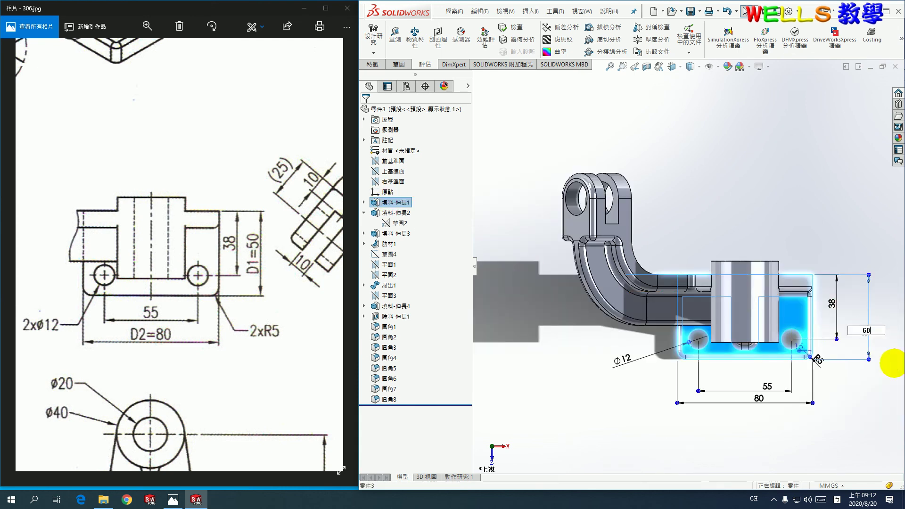
pyautogui.press('Return')
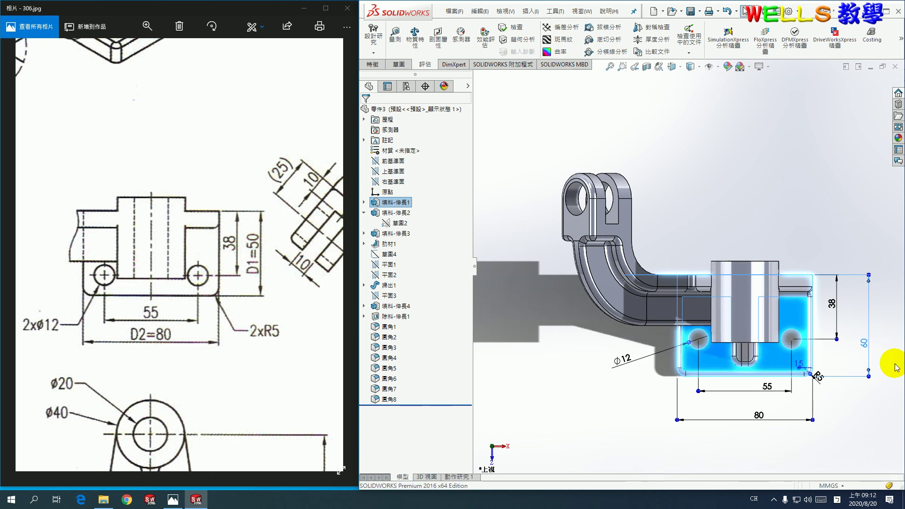
pyautogui.doubleClick(758, 415)
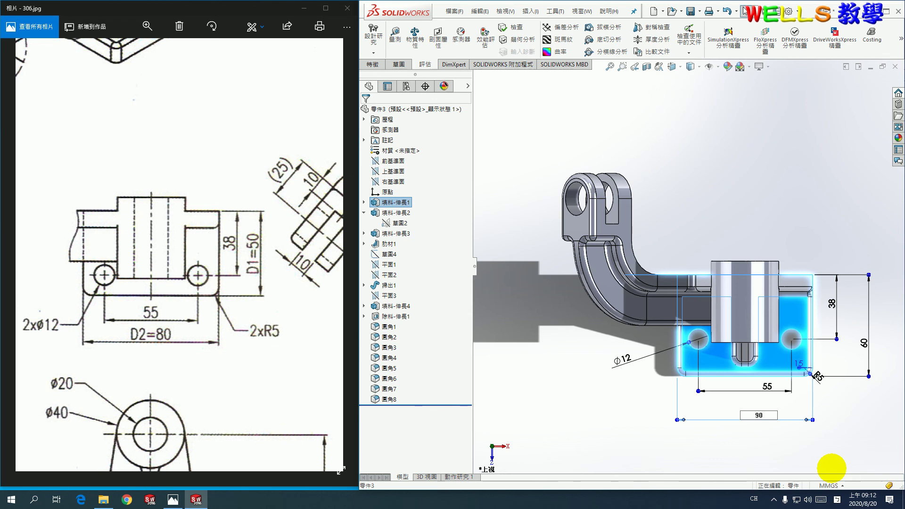
pyautogui.press('Return')
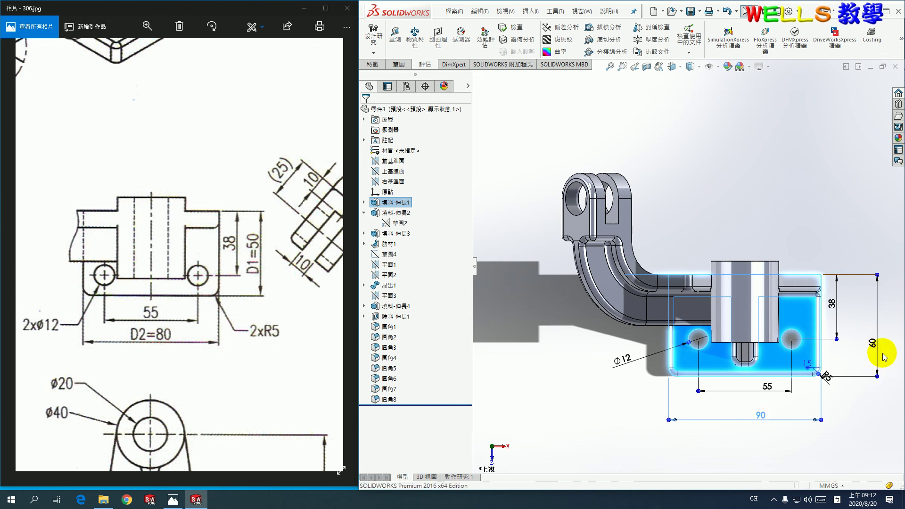
pyautogui.click(788, 404)
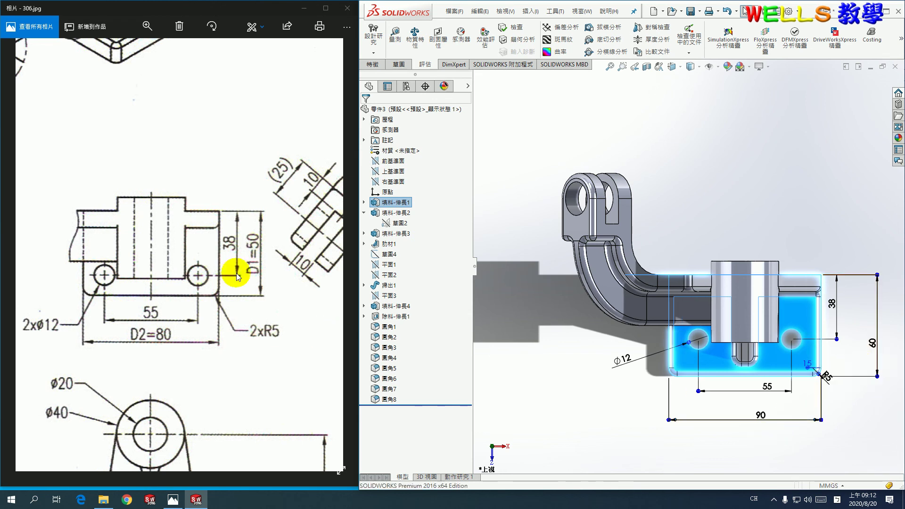
pyautogui.moveTo(246, 406)
pyautogui.mouseDown()
pyautogui.moveTo(196, 213)
pyautogui.moveTo(211, 354)
pyautogui.mouseUp()
pyautogui.scroll(-2, 196, 213)
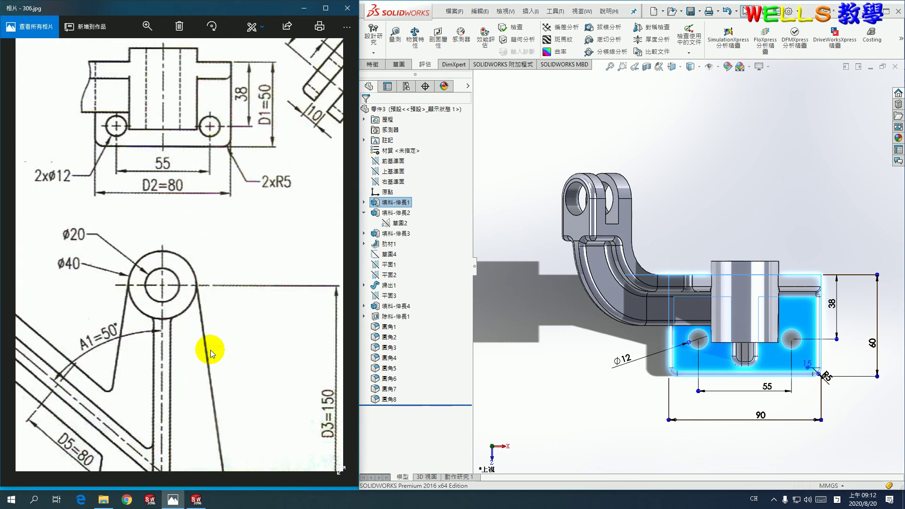
# - Face the 填料-伸長2 sketch and change its 150 height dimension to 180
pyautogui.click(398, 215)
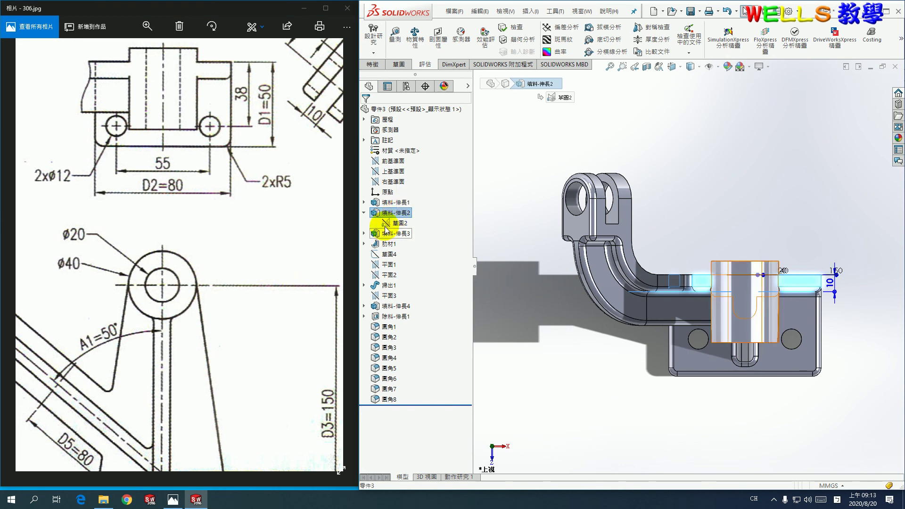
pyautogui.rightClick(396, 213)
pyautogui.click(419, 192)
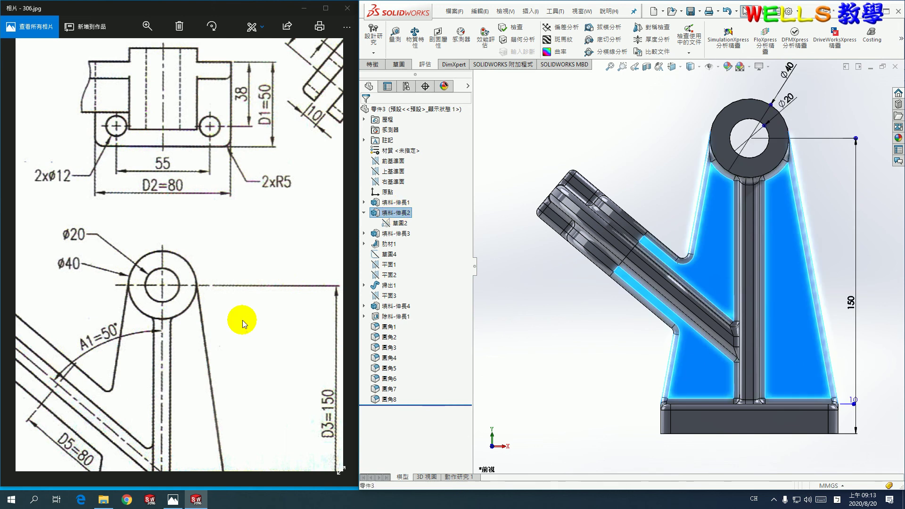
pyautogui.moveTo(243, 321); pyautogui.dragTo(213, 145)
pyautogui.moveTo(259, 222); pyautogui.dragTo(262, 241)
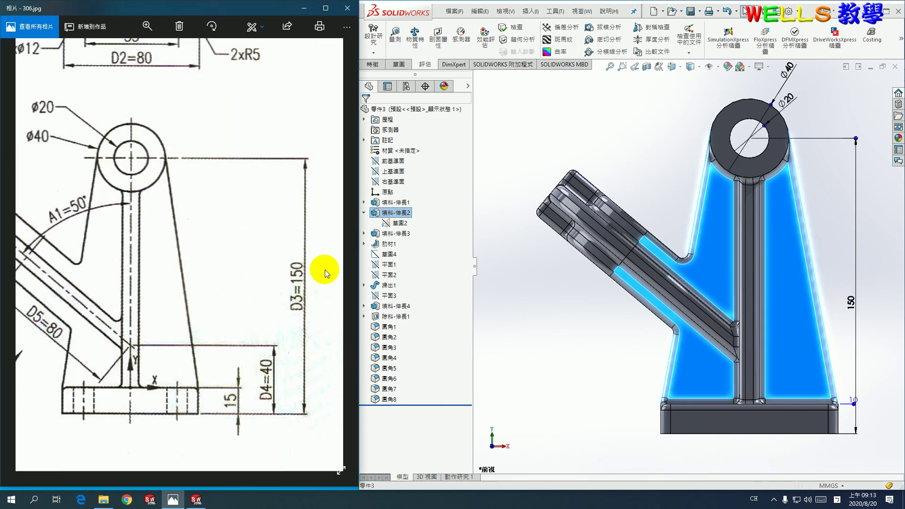
pyautogui.doubleClick(855, 300)
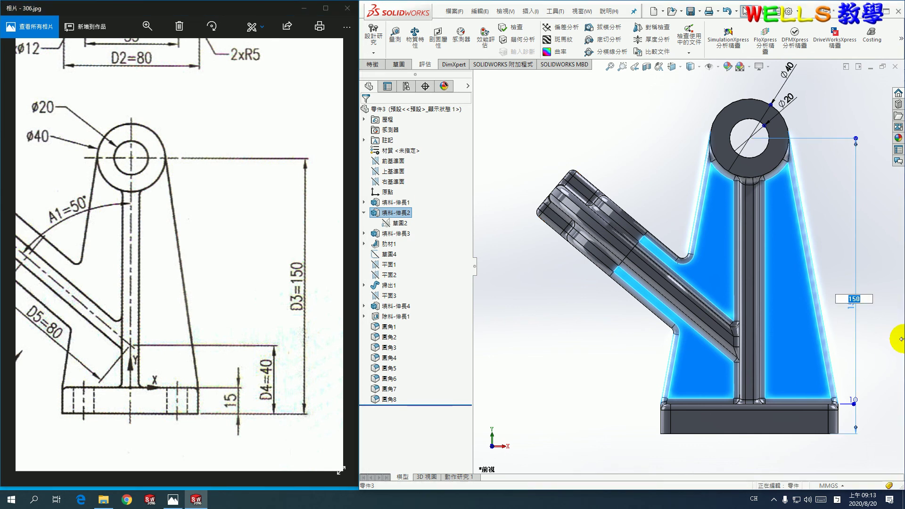
pyautogui.press('Return')
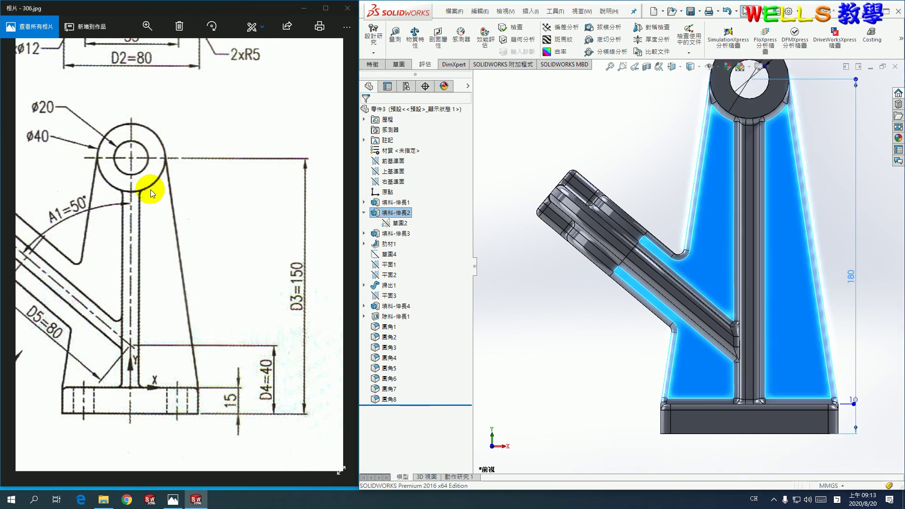
pyautogui.moveTo(150, 189); pyautogui.dragTo(192, 207)
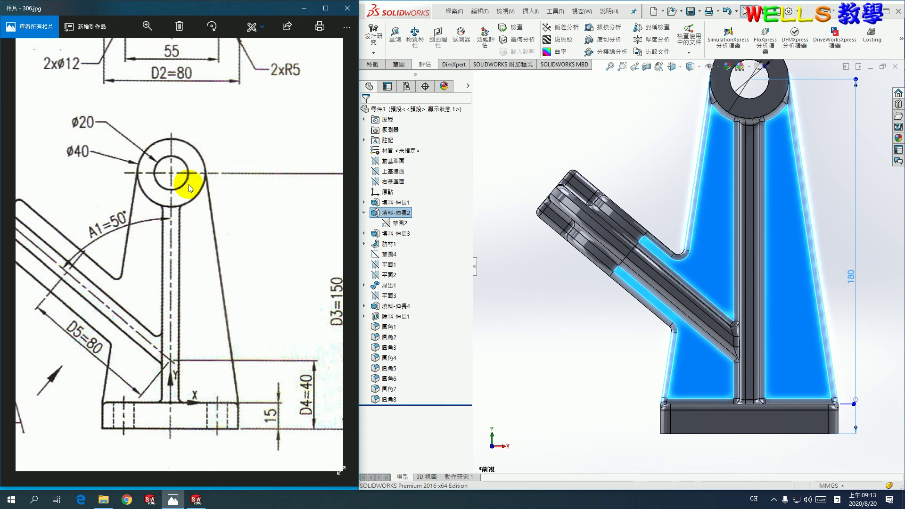
pyautogui.click(398, 233)
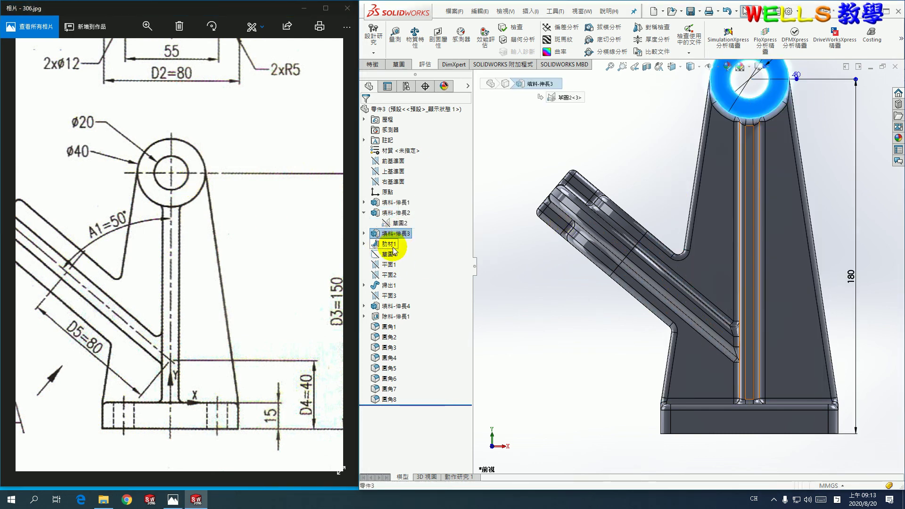
pyautogui.click(392, 247)
pyautogui.moveTo(193, 196); pyautogui.dragTo(84, 225)
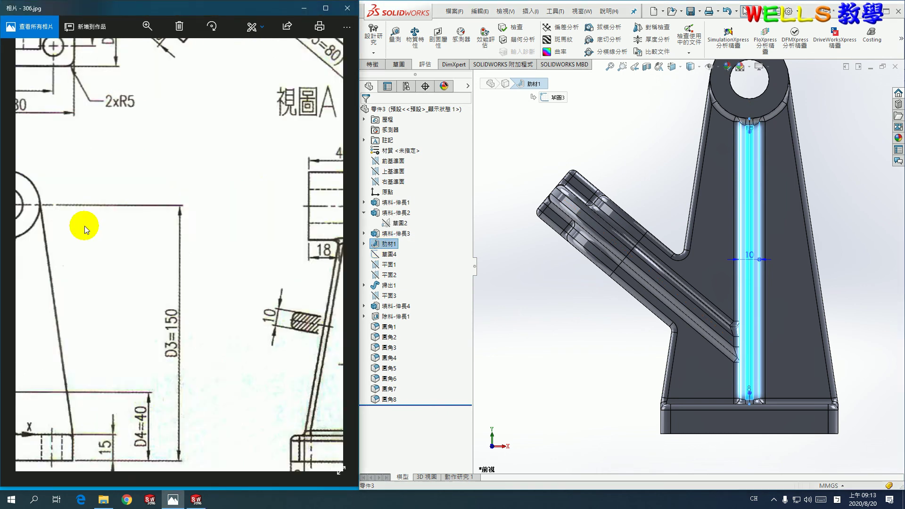
pyautogui.moveTo(169, 183); pyautogui.dragTo(168, 149)
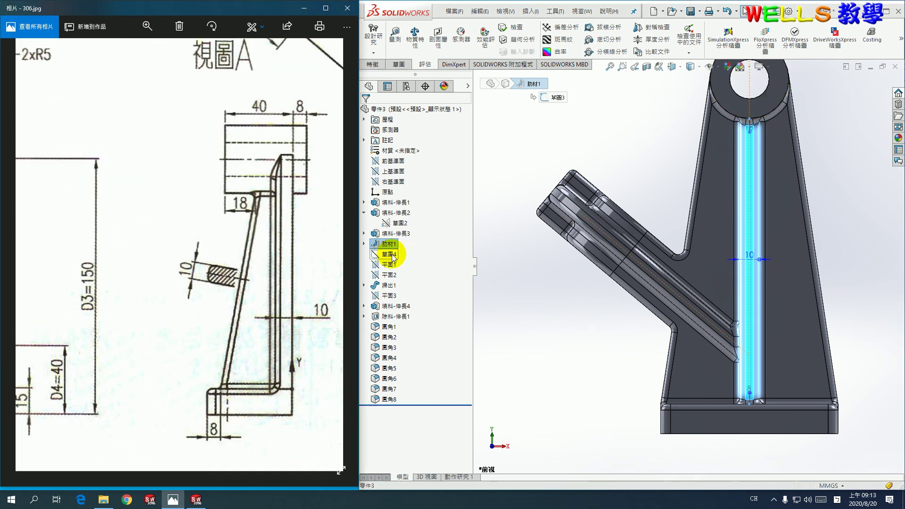
pyautogui.click(392, 288)
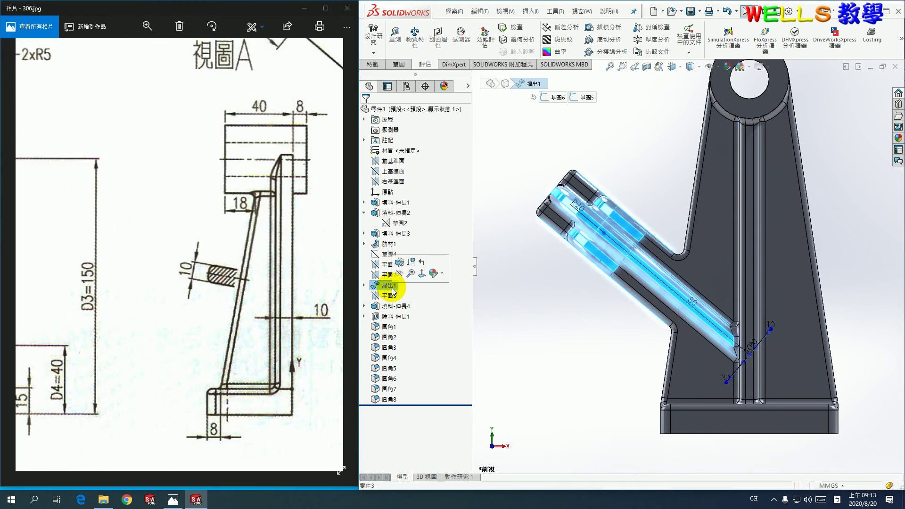
pyautogui.moveTo(141, 272); pyautogui.dragTo(254, 286)
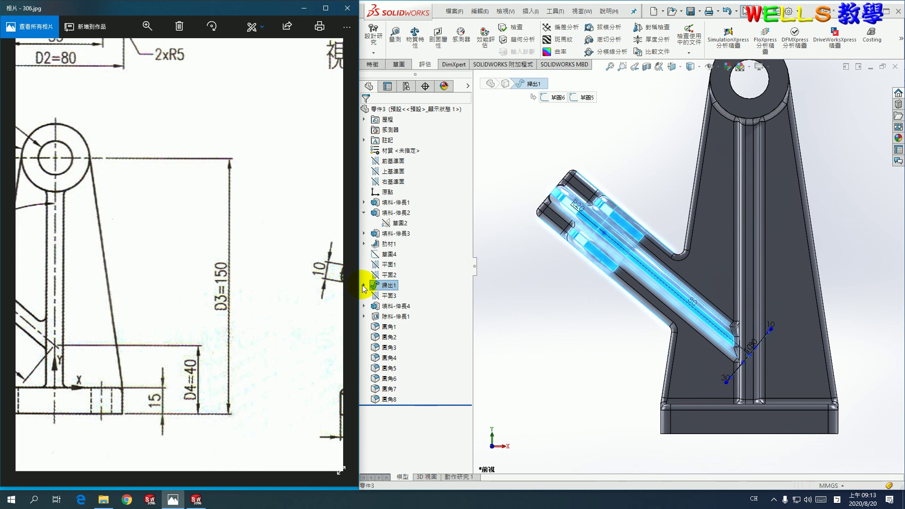
# - View sweep path sketch 草圖5 normal-to and change its 80 length to 100
pyautogui.click(363, 285)
pyautogui.click(398, 306)
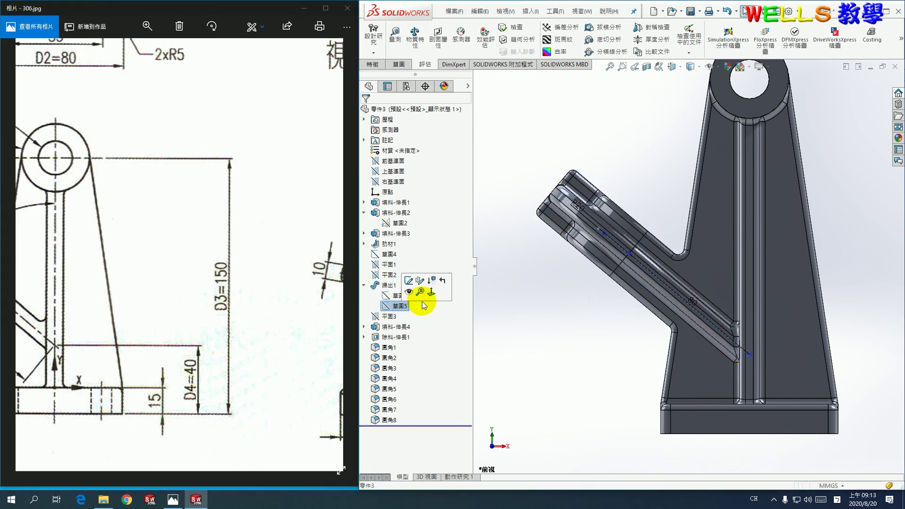
pyautogui.click(431, 292)
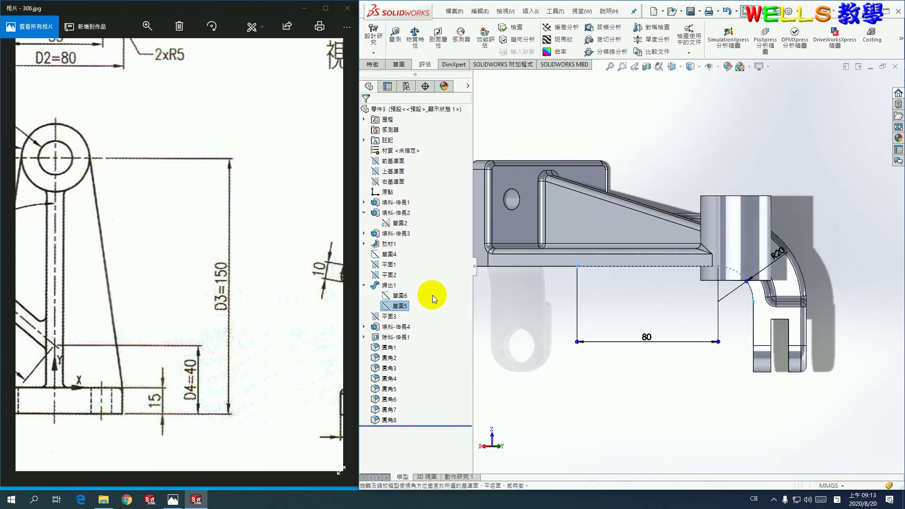
pyautogui.scroll(3, 216, 381)
pyautogui.scroll(2, 113, 364)
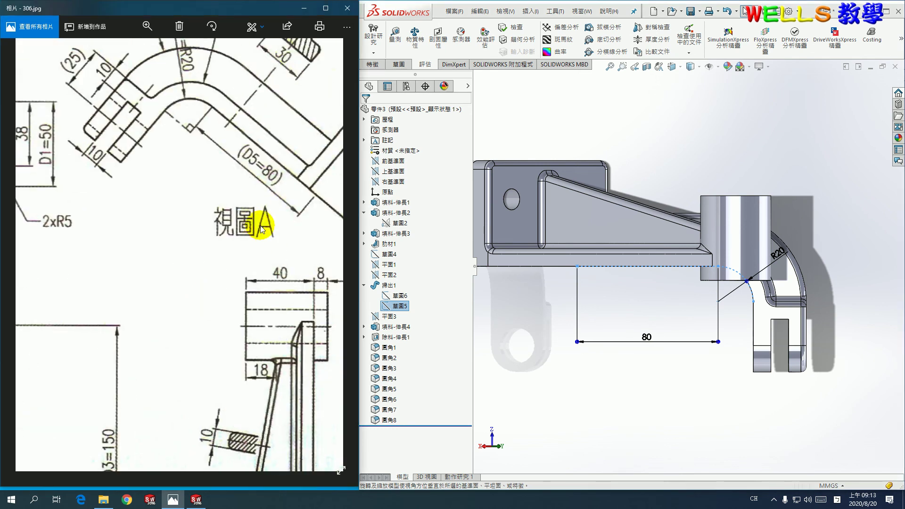
pyautogui.doubleClick(644, 337)
pyautogui.write('100')
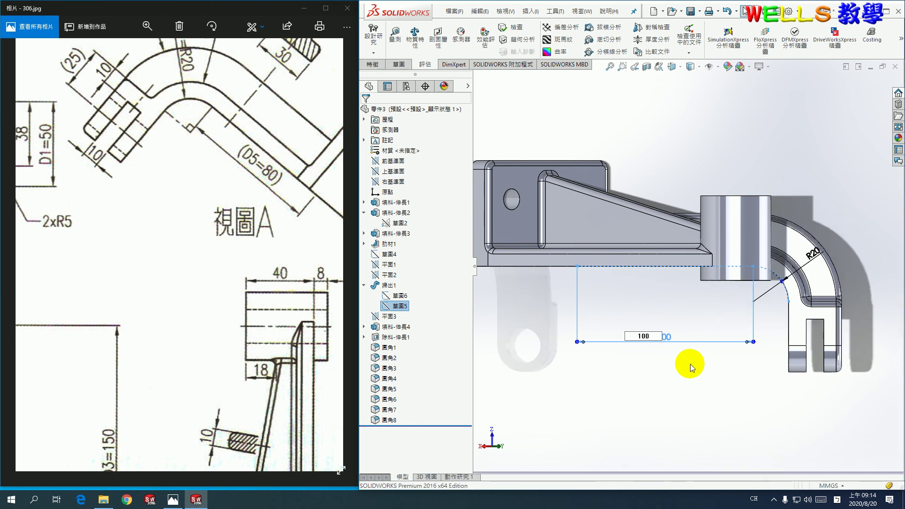
# - Change the sweep path's R20 bend radius to R30
pyautogui.scroll(1, 195, 155)
pyautogui.scroll(2, 197, 191)
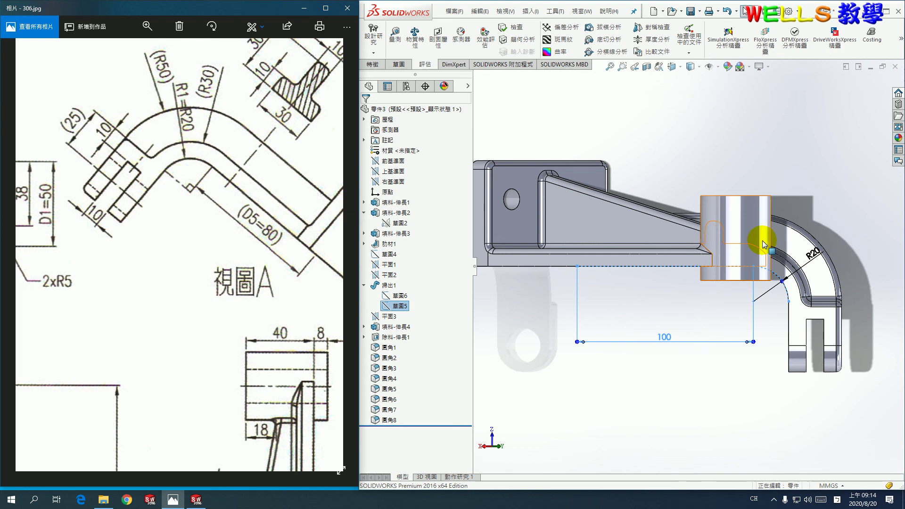
pyautogui.doubleClick(811, 255)
pyautogui.write('30')
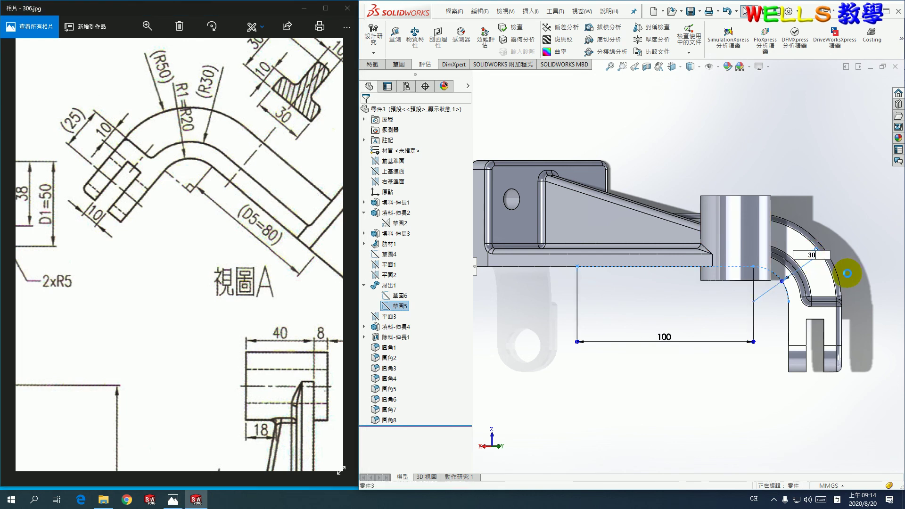
pyautogui.click(399, 296)
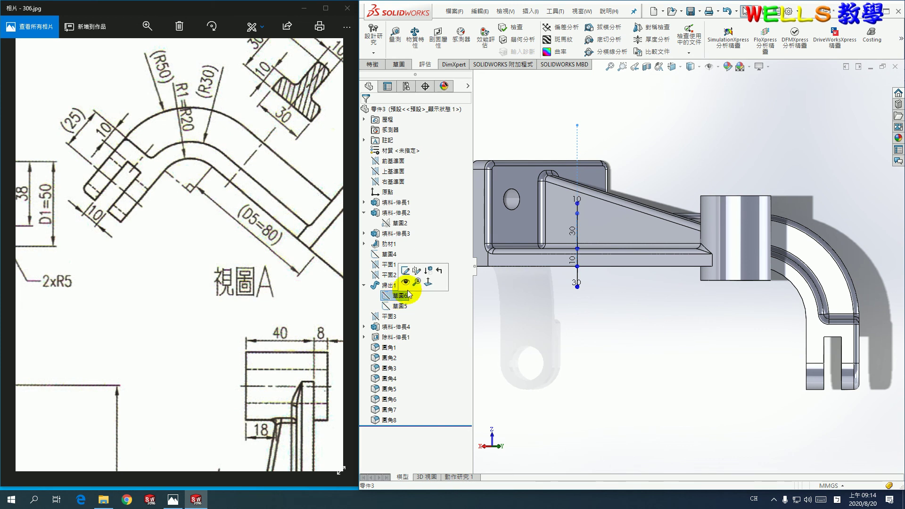
pyautogui.click(426, 283)
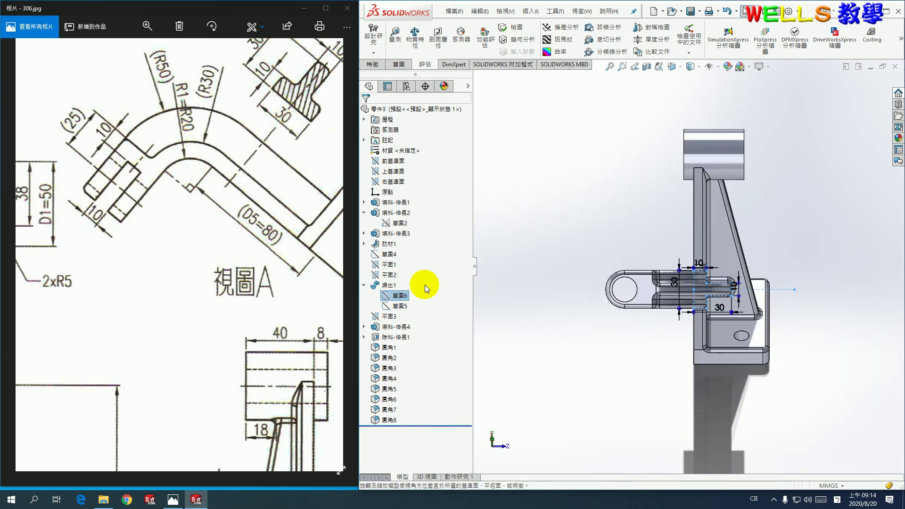
pyautogui.moveTo(278, 195); pyautogui.dragTo(264, 221)
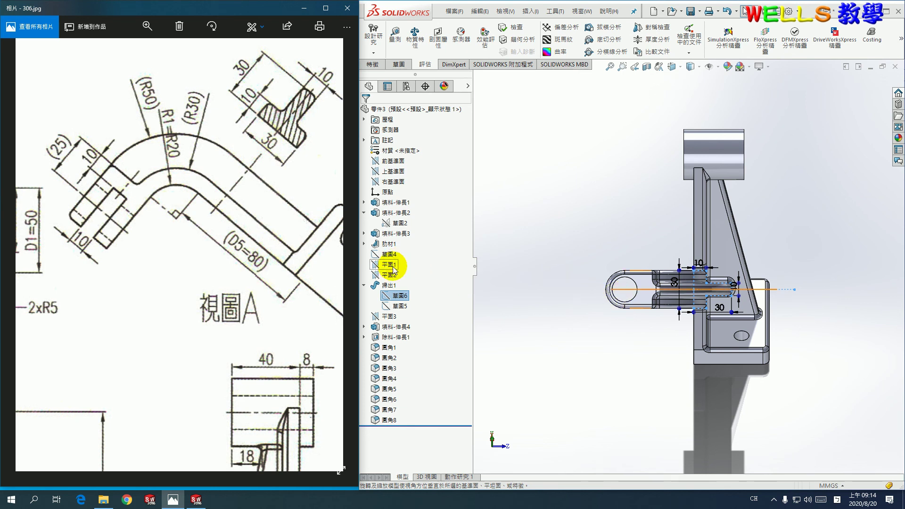
pyautogui.click(393, 268)
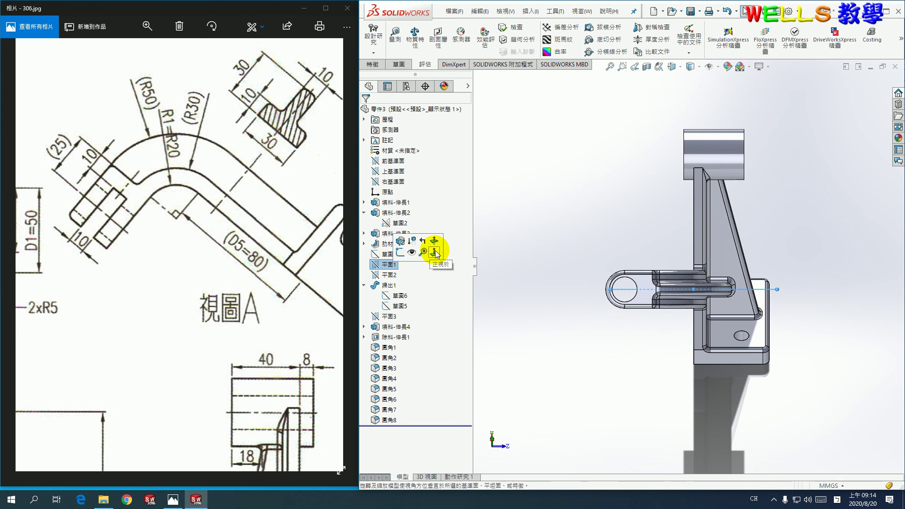
pyautogui.click(434, 251)
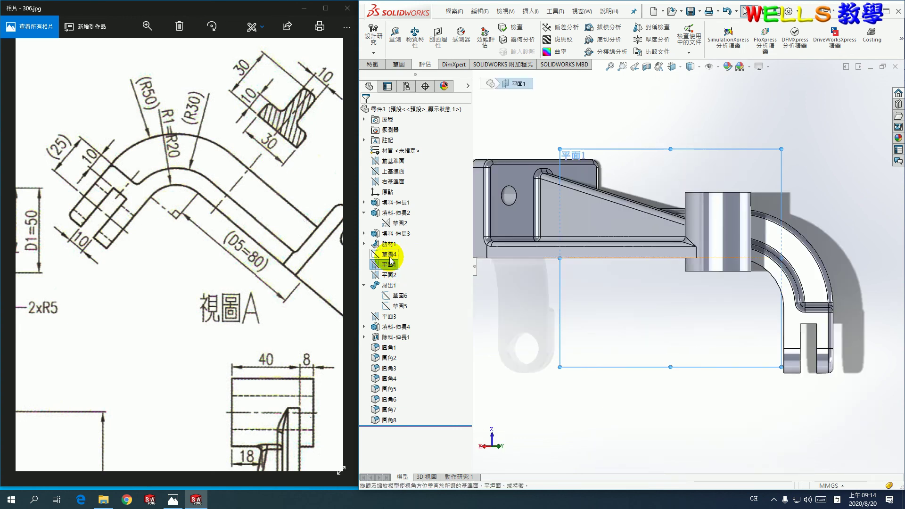
# - Show sketch 草圖4's dimensions and change the arm angle from 50° to 75°
pyautogui.click(389, 255)
pyautogui.click(416, 240)
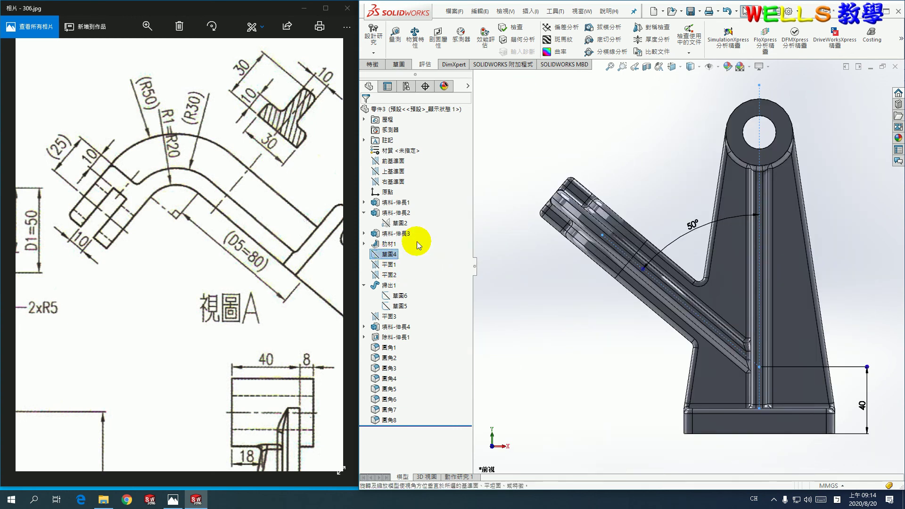
pyautogui.moveTo(162, 243)
pyautogui.mouseDown()
pyautogui.moveTo(280, 288)
pyautogui.moveTo(201, 307)
pyautogui.moveTo(274, 262)
pyautogui.mouseUp()
pyautogui.hscroll(-3, 205, 276)
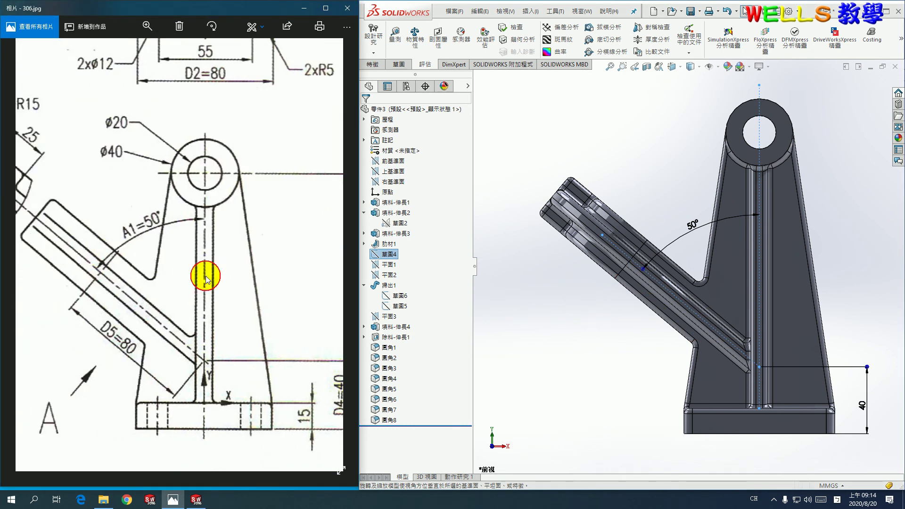
pyautogui.doubleClick(692, 225)
pyautogui.write('75')
pyautogui.press('Return')
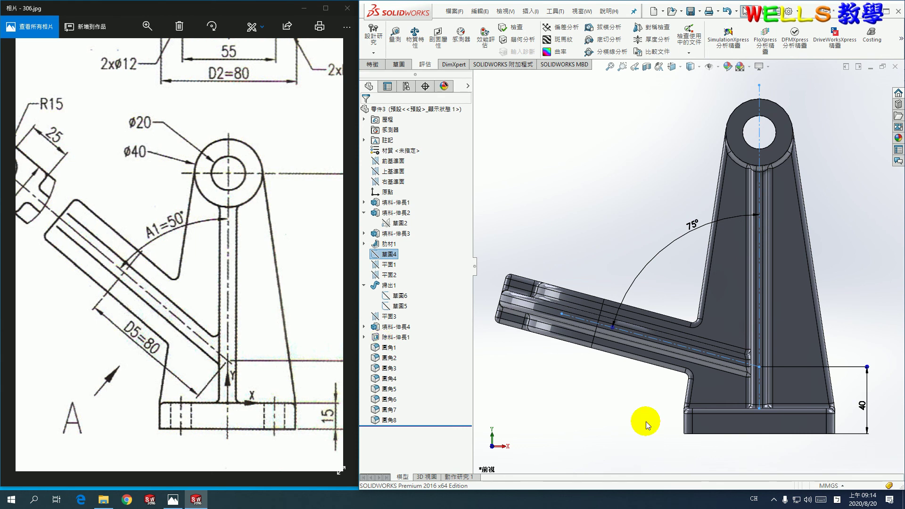
# - Change the arm's 40 height dimension to 60
pyautogui.moveTo(340, 393); pyautogui.dragTo(218, 348)
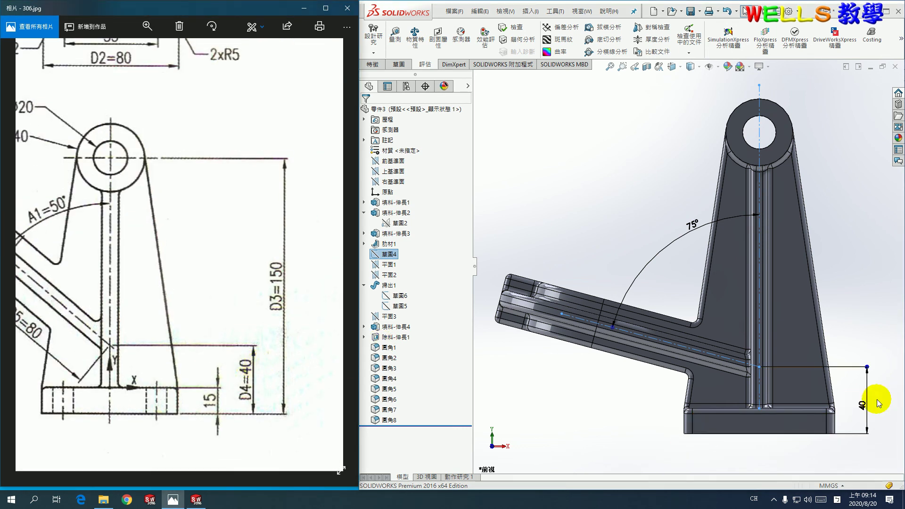
pyautogui.doubleClick(862, 404)
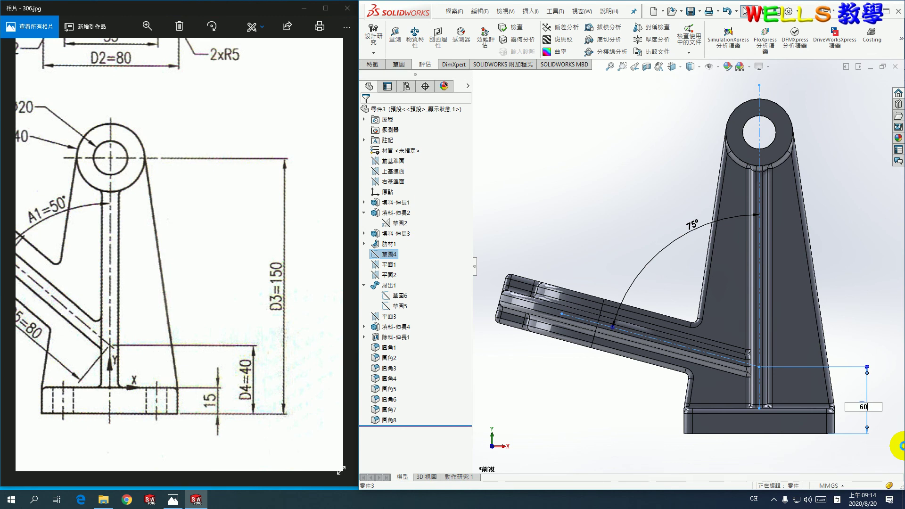
pyautogui.press('Return')
pyautogui.click(870, 290)
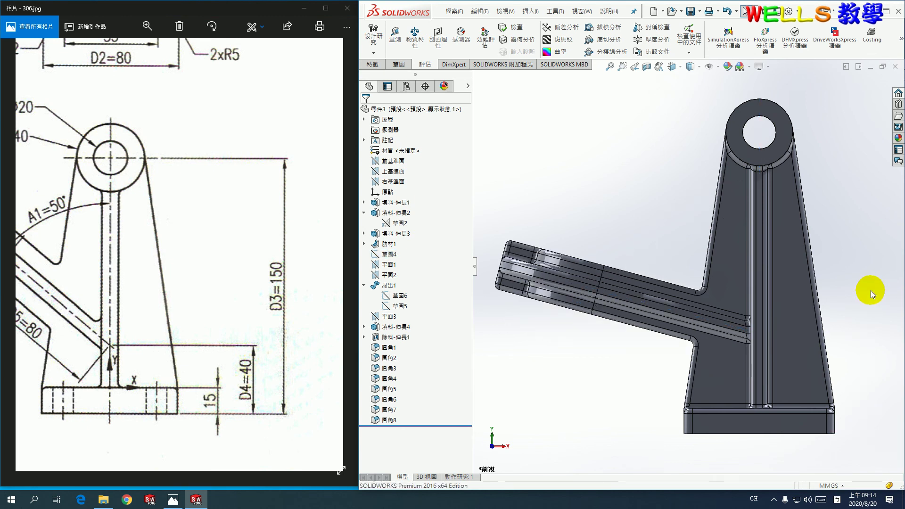
# - Show the part isometrically and open Mass Properties, reporting 350.5682 g mass
pyautogui.hotkey('ctrl', '7')
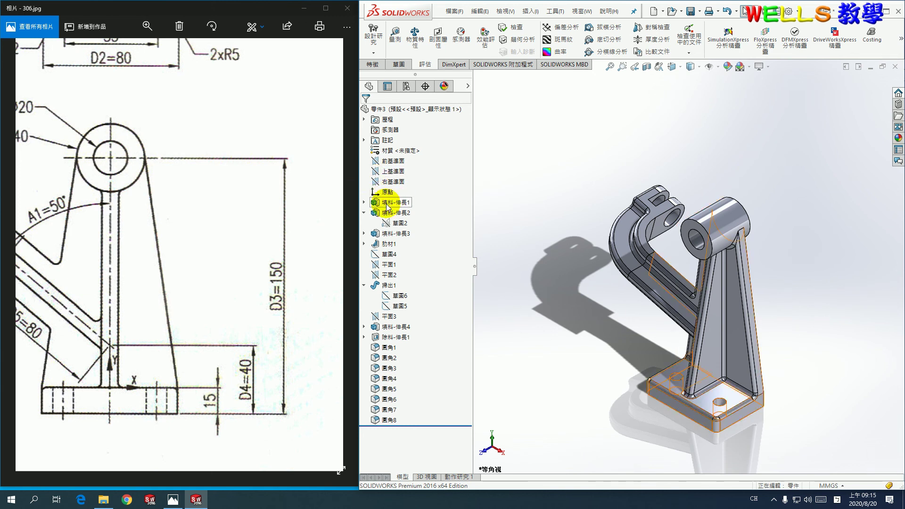
pyautogui.click(415, 33)
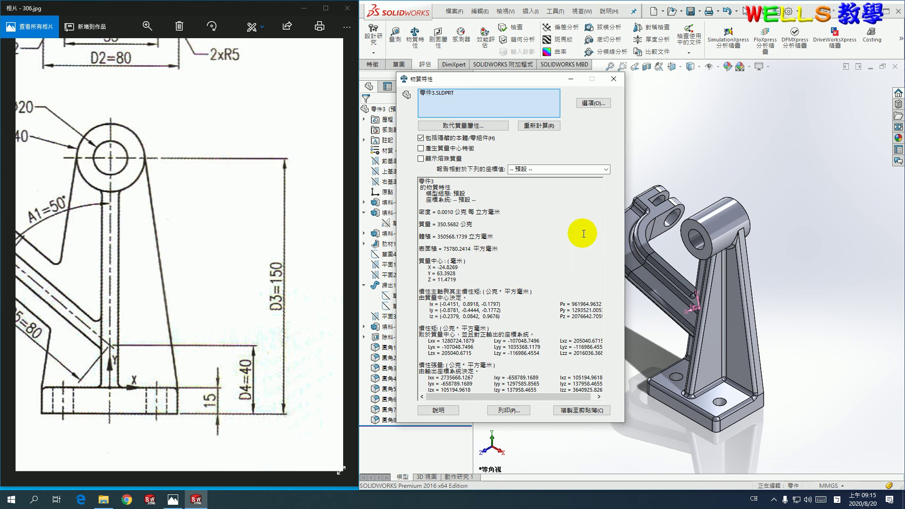
# - Close the mass report, start Measure with a cleared selection, and pick the boss hole edge
pyautogui.click(615, 79)
pyautogui.click(399, 40)
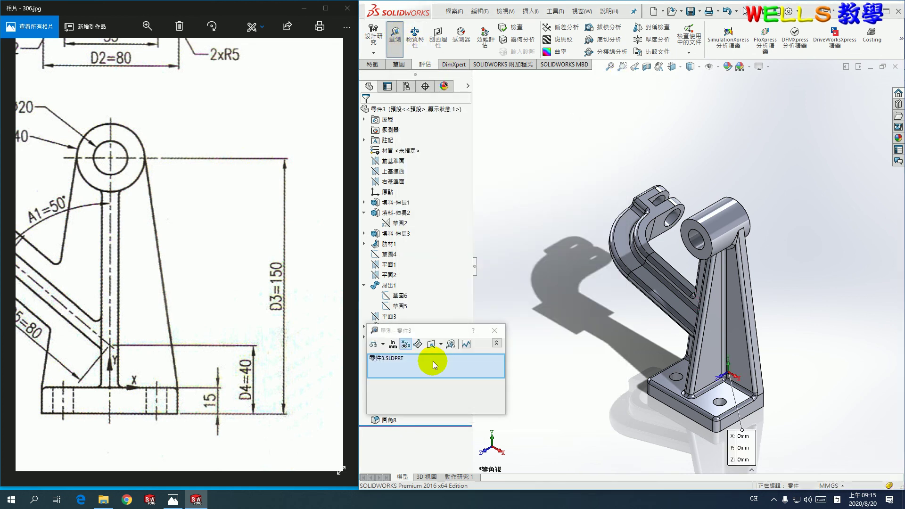
pyautogui.rightClick(461, 365)
pyautogui.click(476, 373)
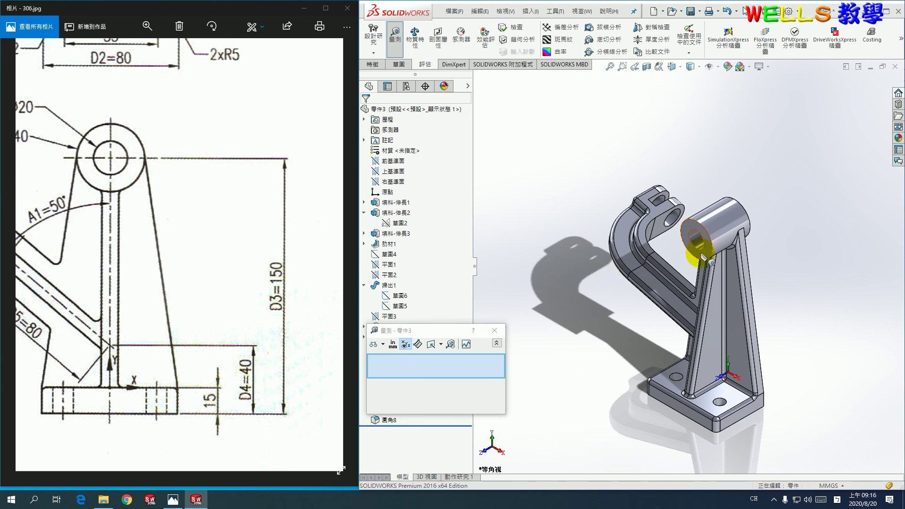
pyautogui.scroll(-5, 702, 256)
pyautogui.click(684, 283)
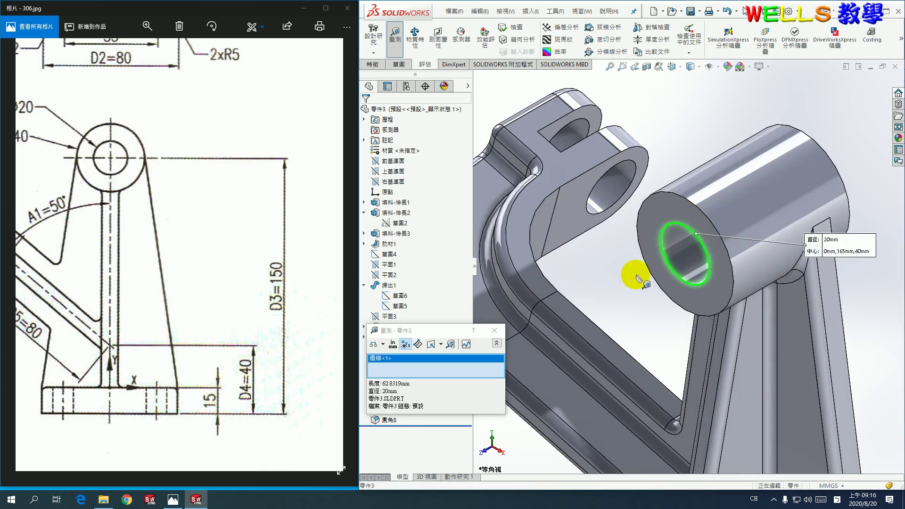
# - Measure to the arm-end hole edge (197.7027 mm centre distance), then clear and close Measure
pyautogui.scroll(5, 637, 279)
pyautogui.moveTo(639, 243); pyautogui.dragTo(611, 268, button='middle')
pyautogui.scroll(-5, 679, 274)
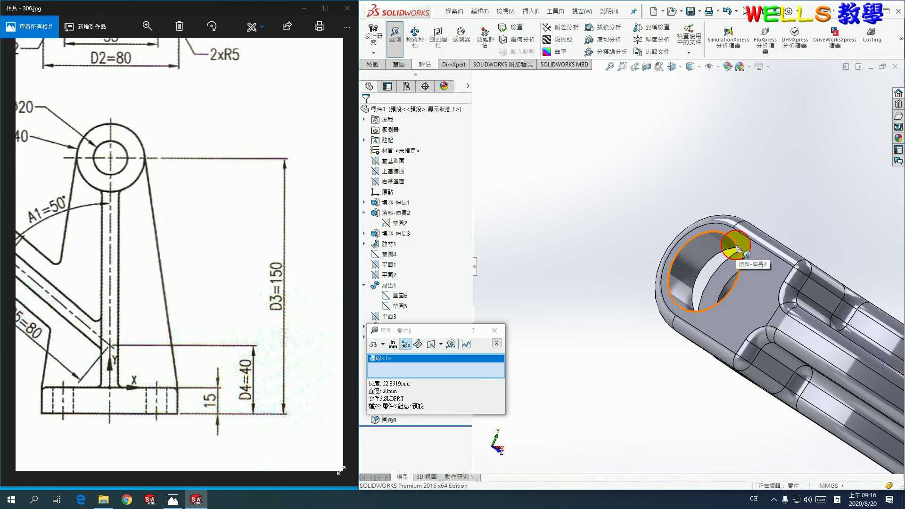
pyautogui.click(735, 247)
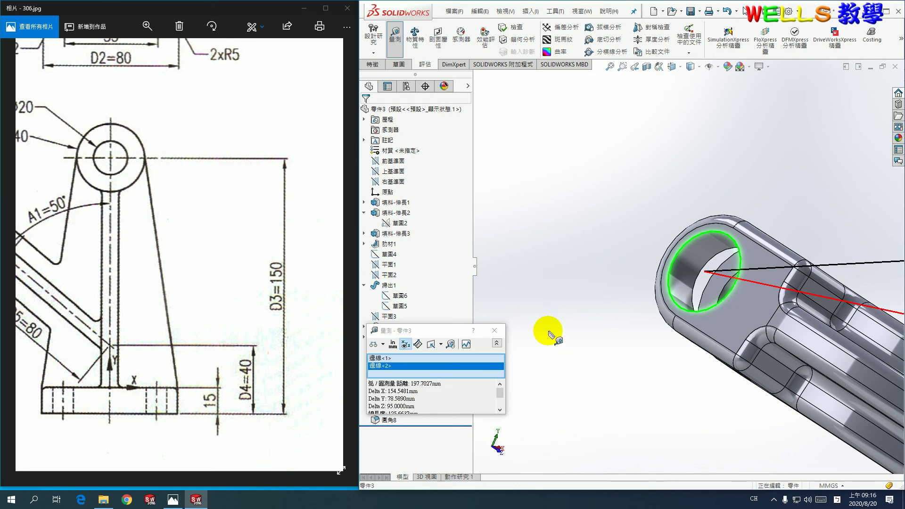
pyautogui.click(589, 264)
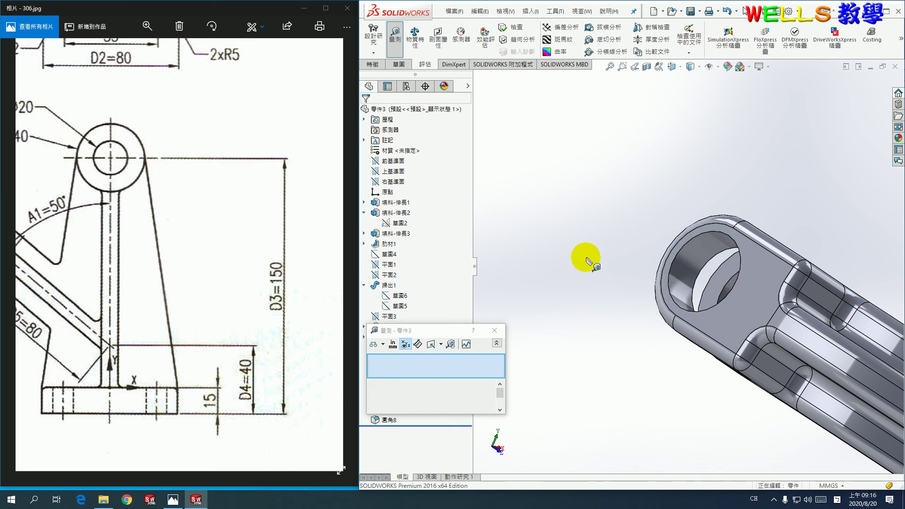
pyautogui.hotkey('ctrl', '7')
pyautogui.click(494, 330)
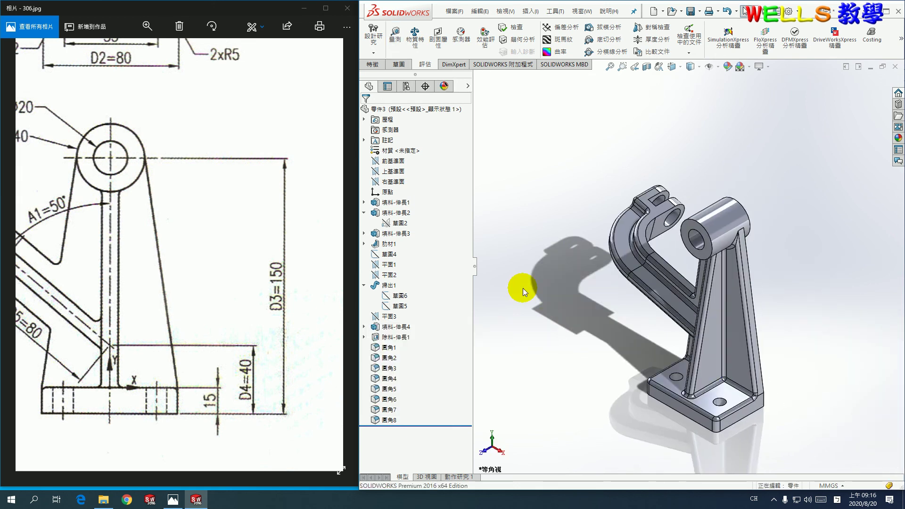